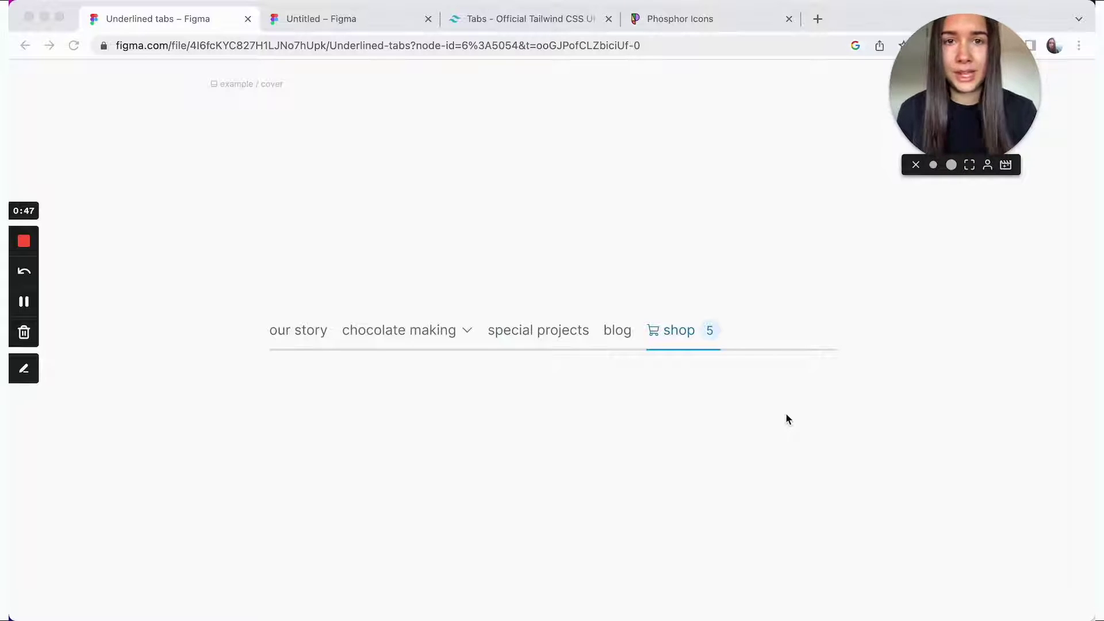
Step: Switch to the Untitled design file and examine its icon components and its gray and blue colour styles
click(336, 26)
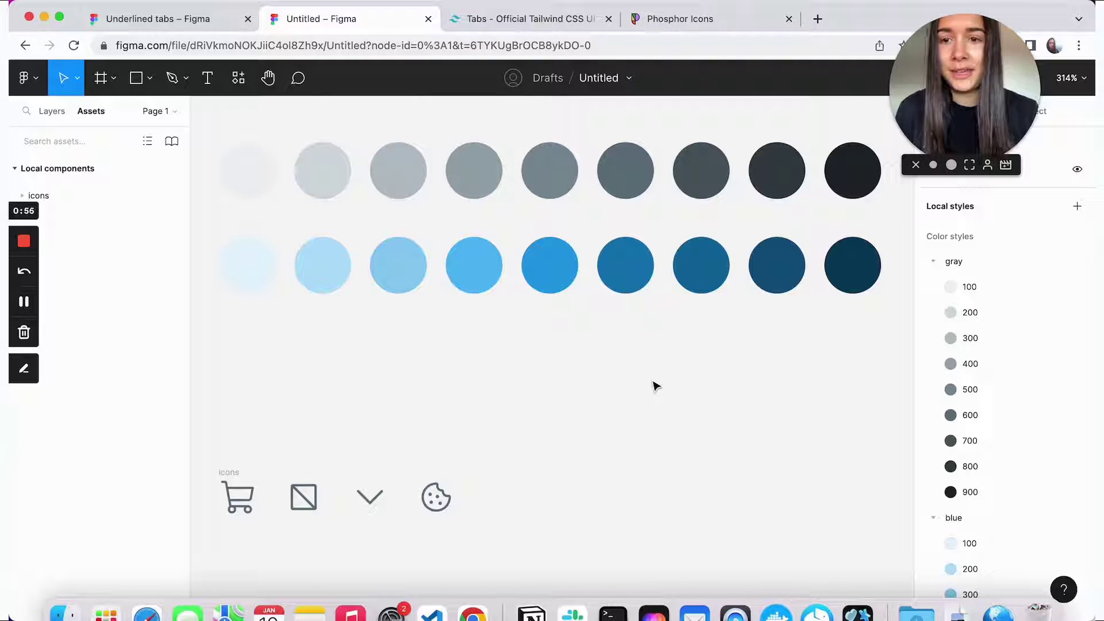
click(229, 473)
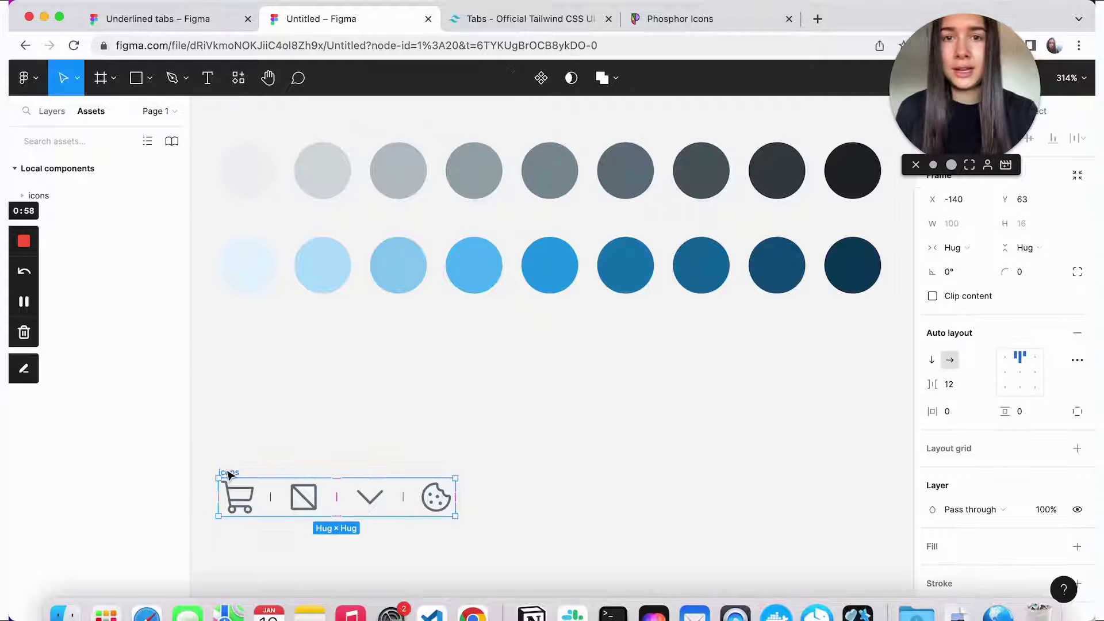
click(712, 19)
click(352, 19)
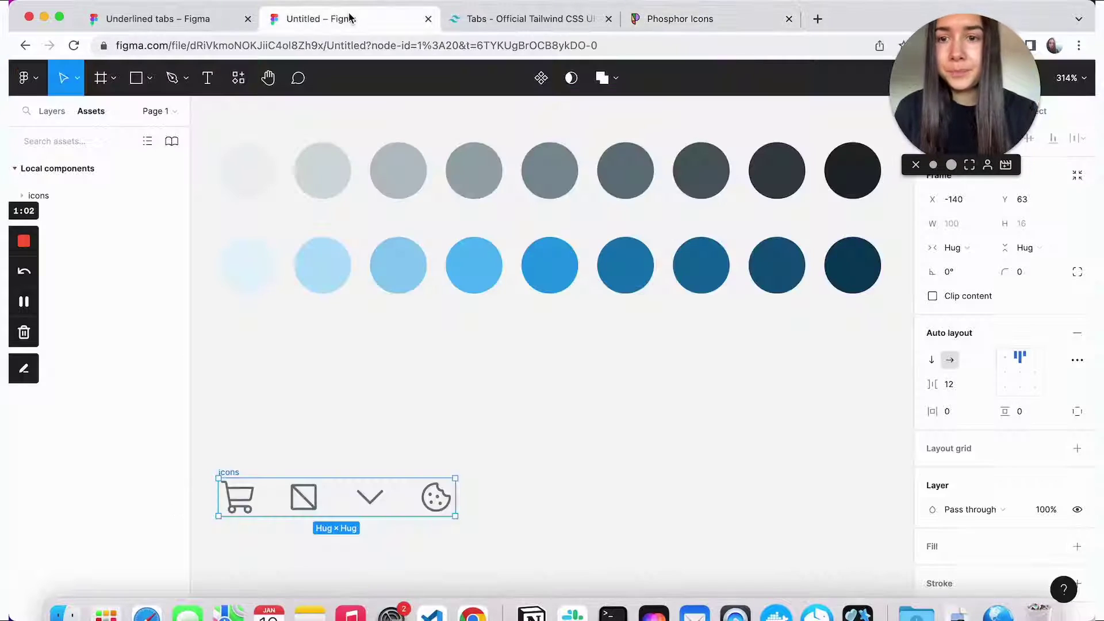
click(241, 499)
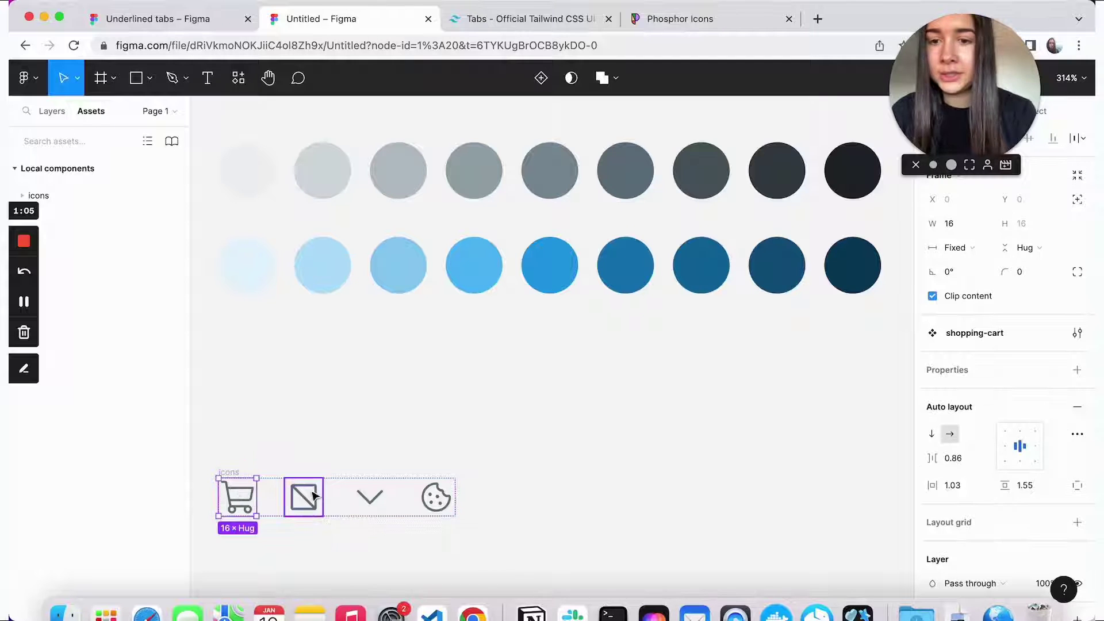
click(304, 497)
click(373, 495)
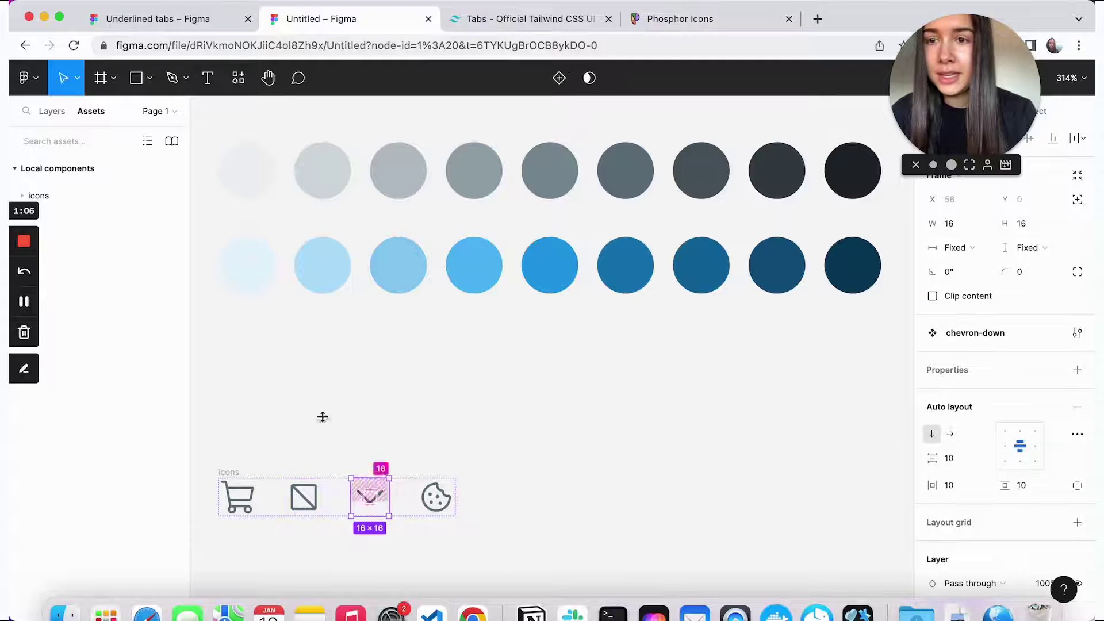
click(230, 473)
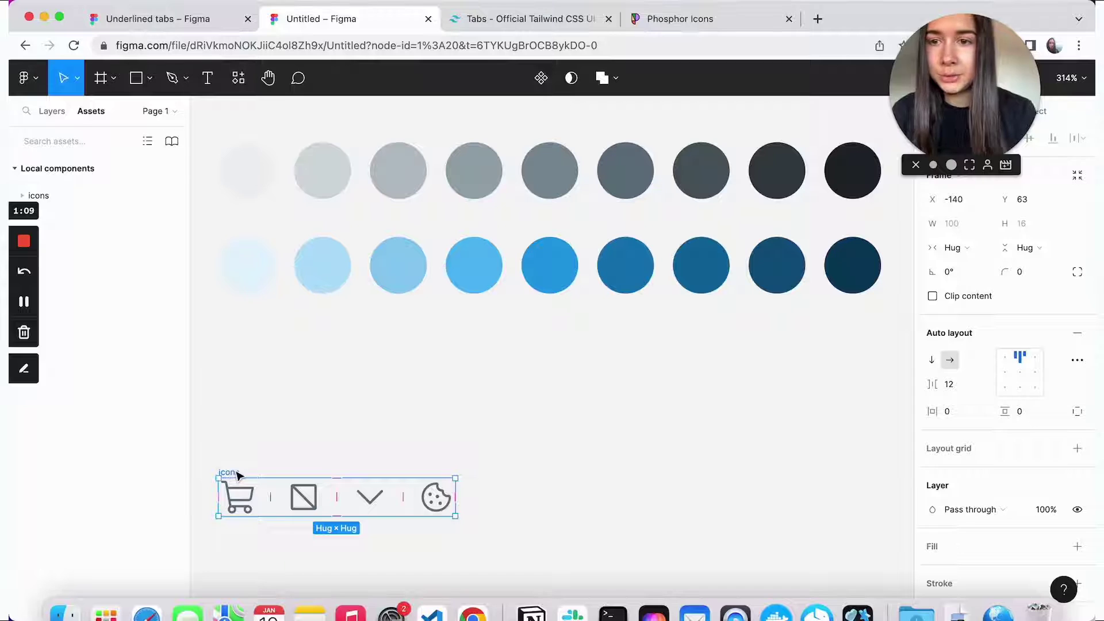
click(88, 196)
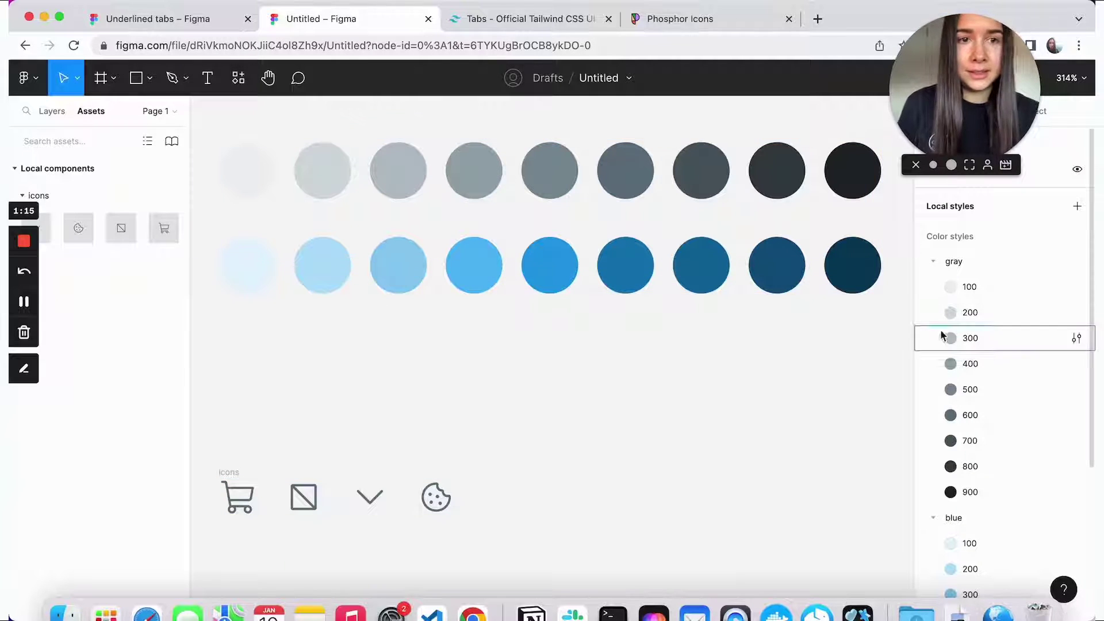
drag(900, 340, 851, 276)
click(691, 377)
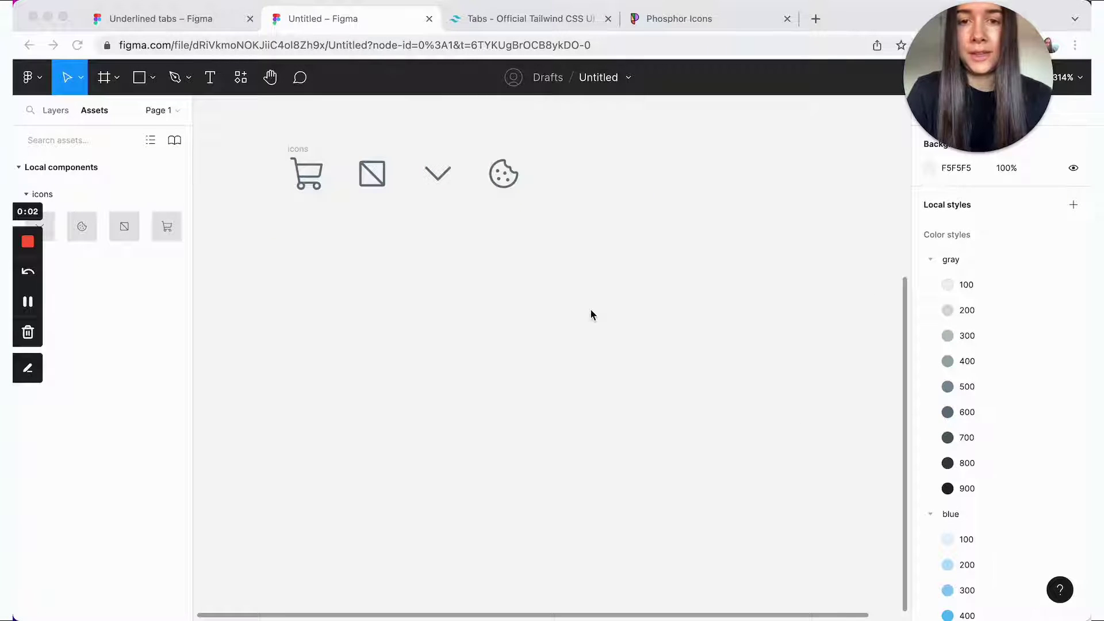
Step: Add the text "Tab" below the icons and set its text box to auto width
key(t)
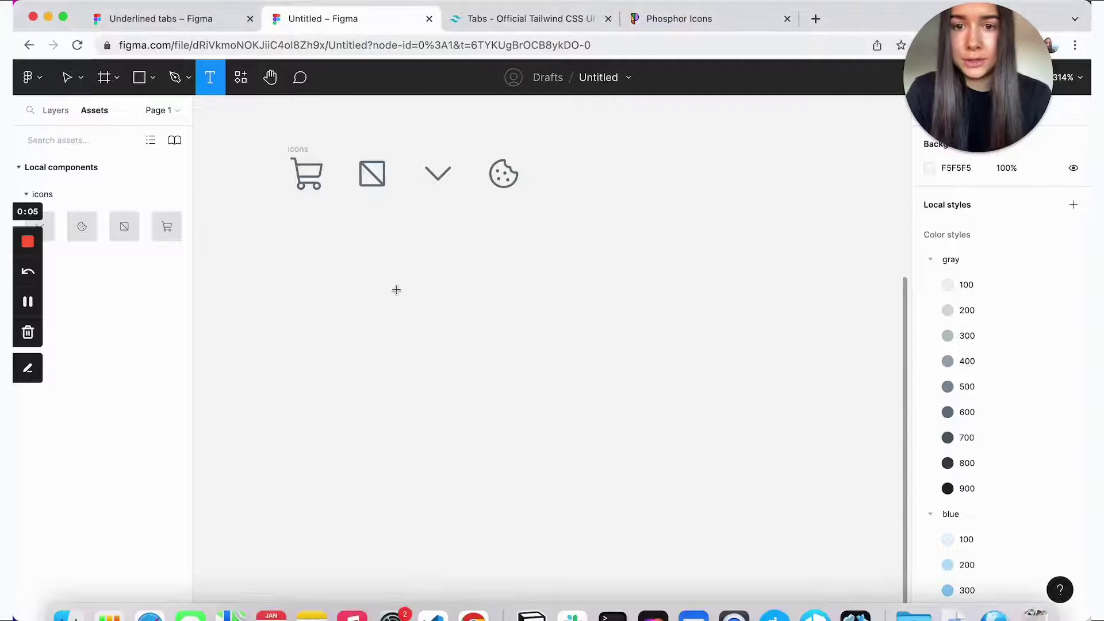
drag(404, 294, 459, 326)
text(Tab)
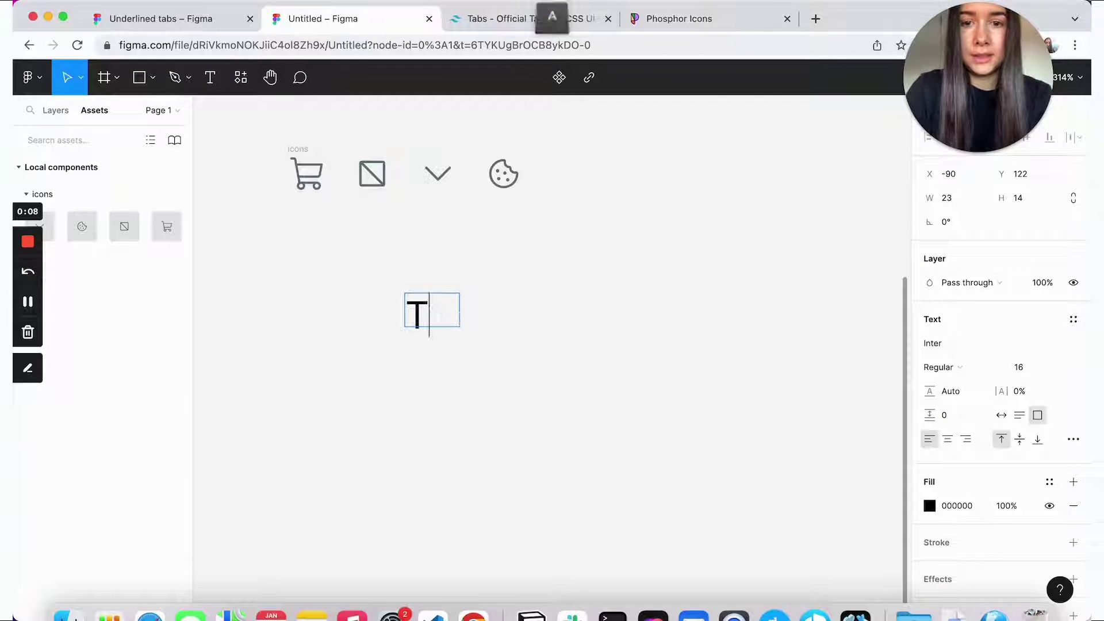
click(1001, 415)
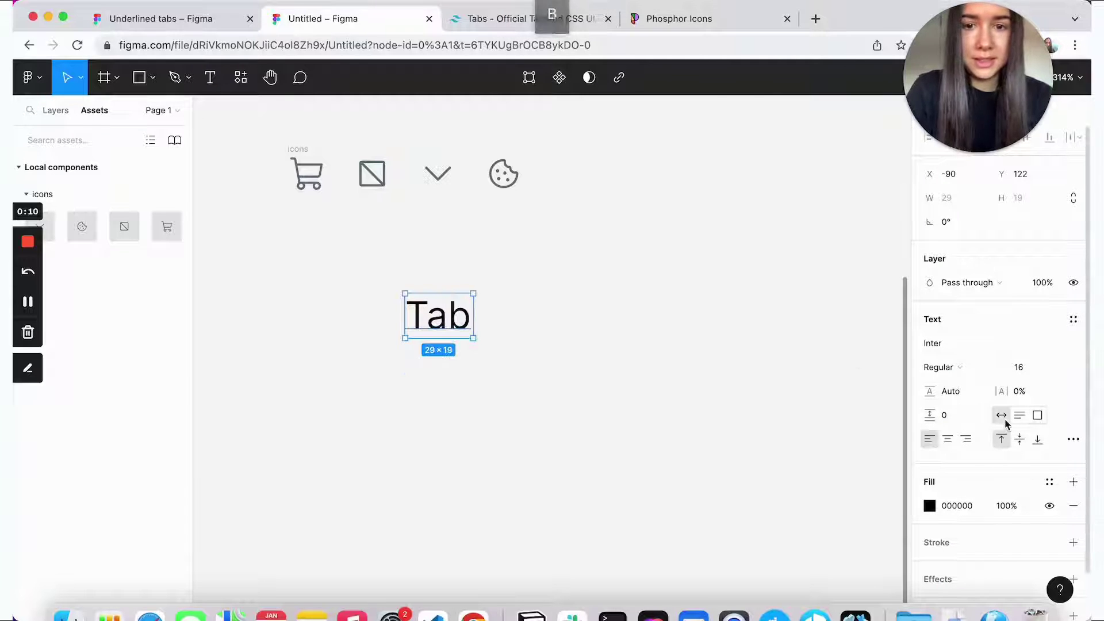
Step: Keep the Tab text's font size at 16 and apply the gray/600 colour style to its fill
click(1029, 374)
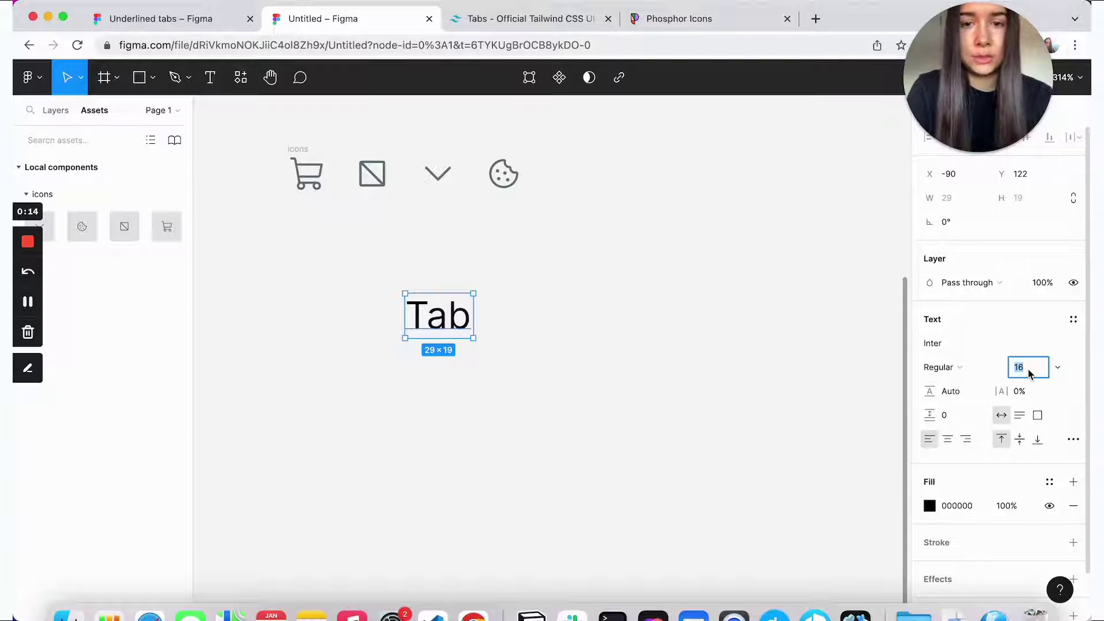
click(1050, 482)
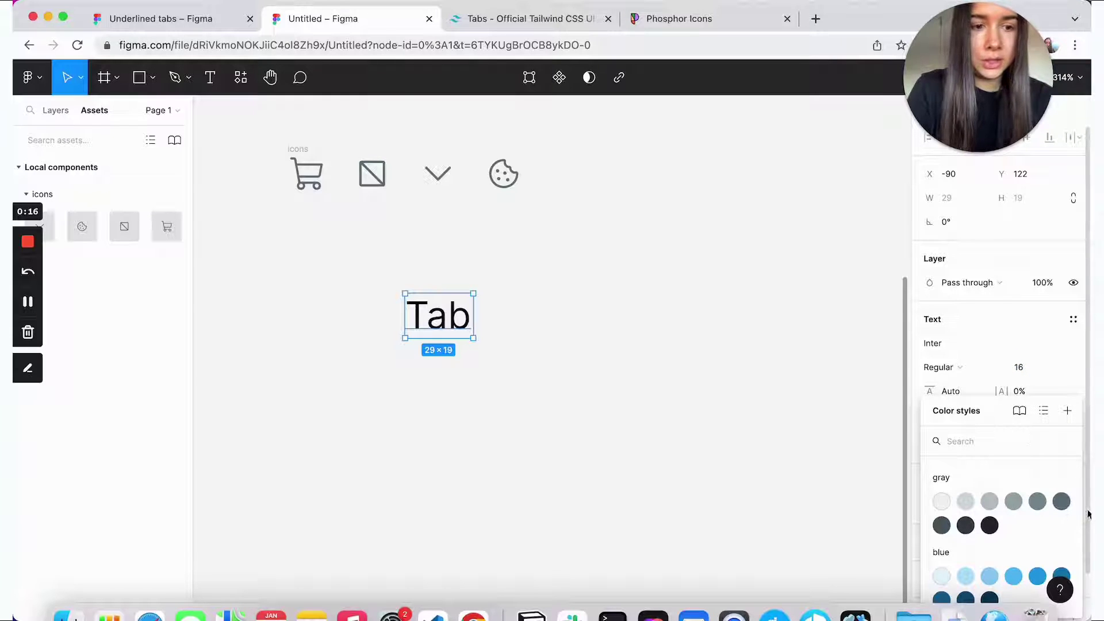
click(1063, 503)
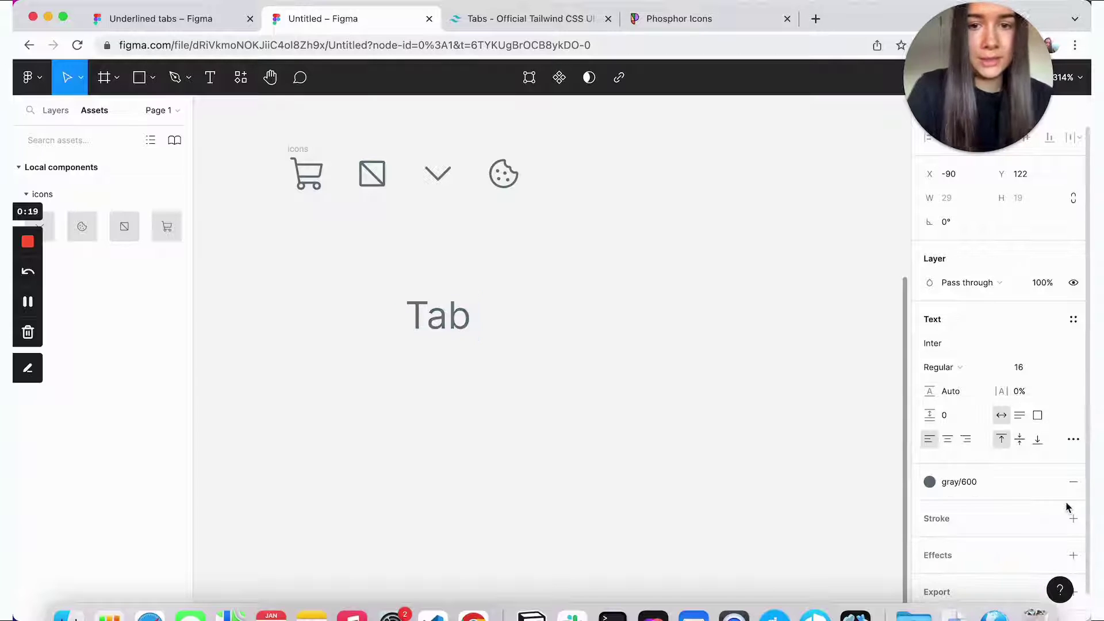
Step: Wrap the Tab text in an auto layout frame with vertical padding 12 and horizontal padding 0
key(shift+a)
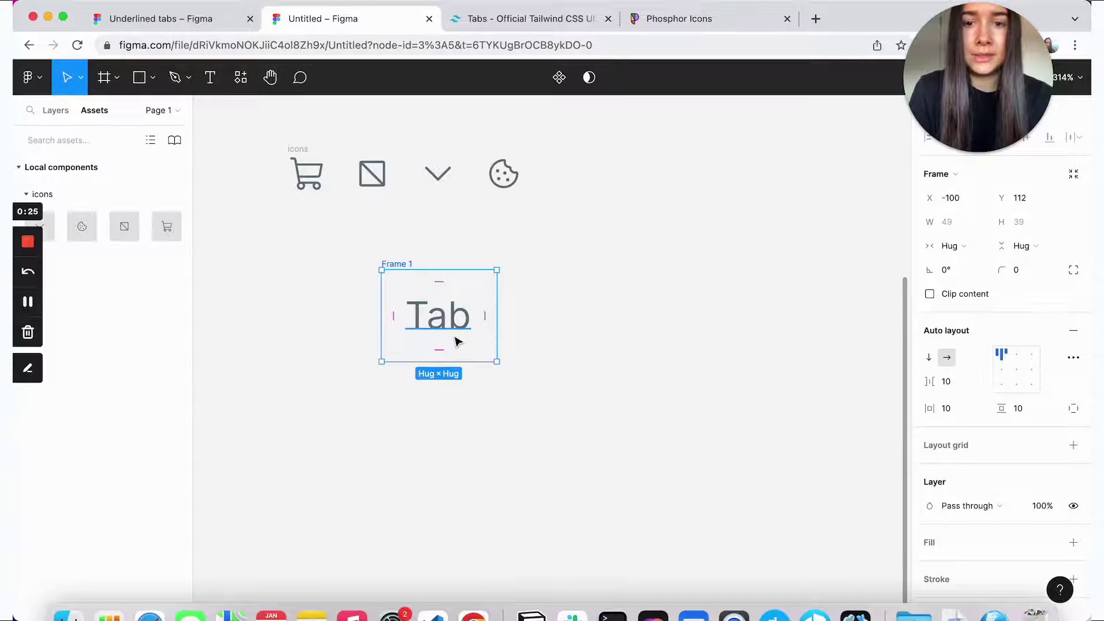
click(1027, 408)
text(12)
key(Return)
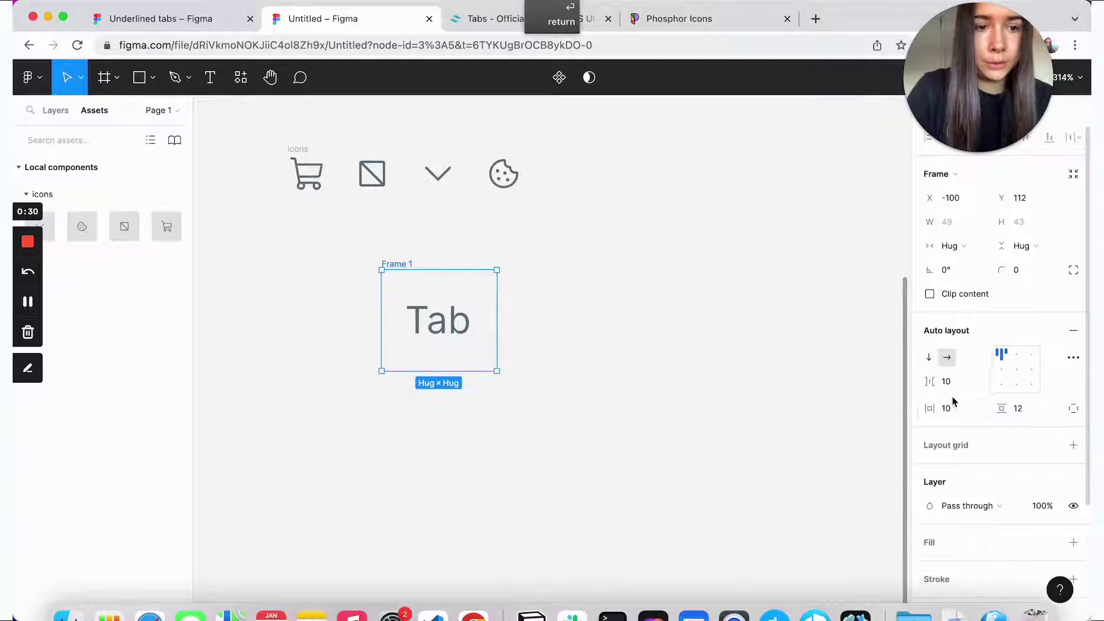
click(957, 409)
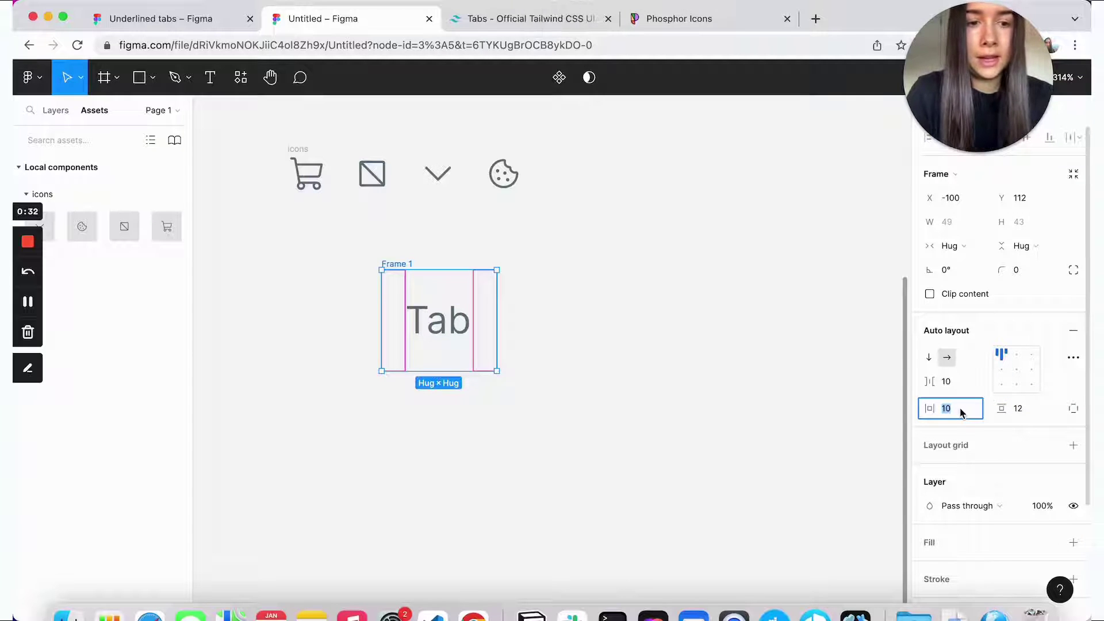
text(0)
key(Return)
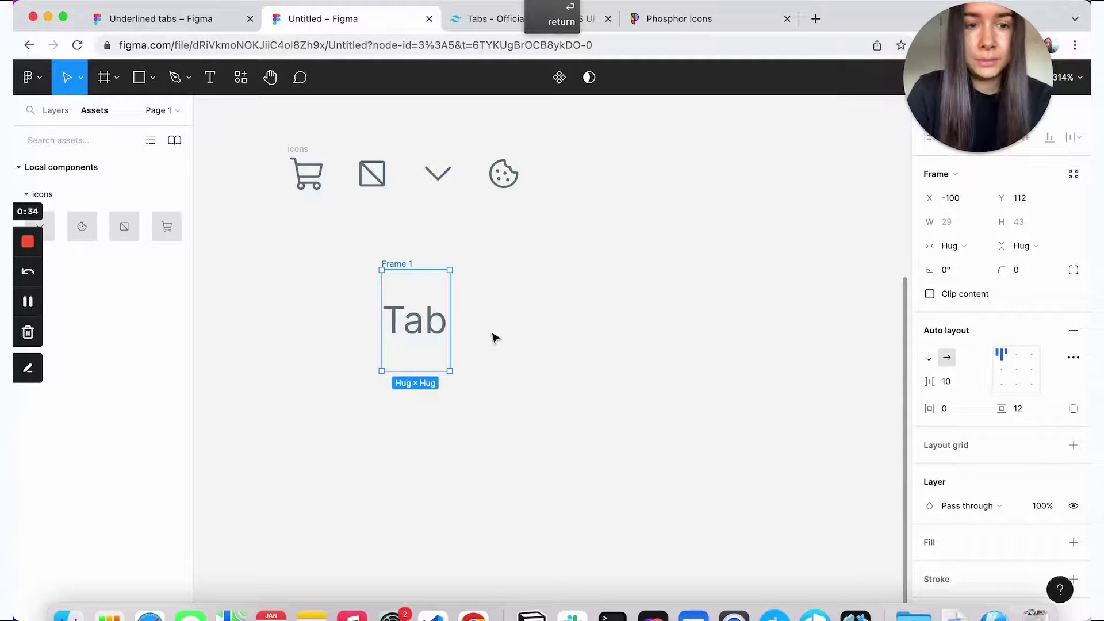
Step: Rename the auto layout frame as "tab" and convert it into a component
double_click(396, 263)
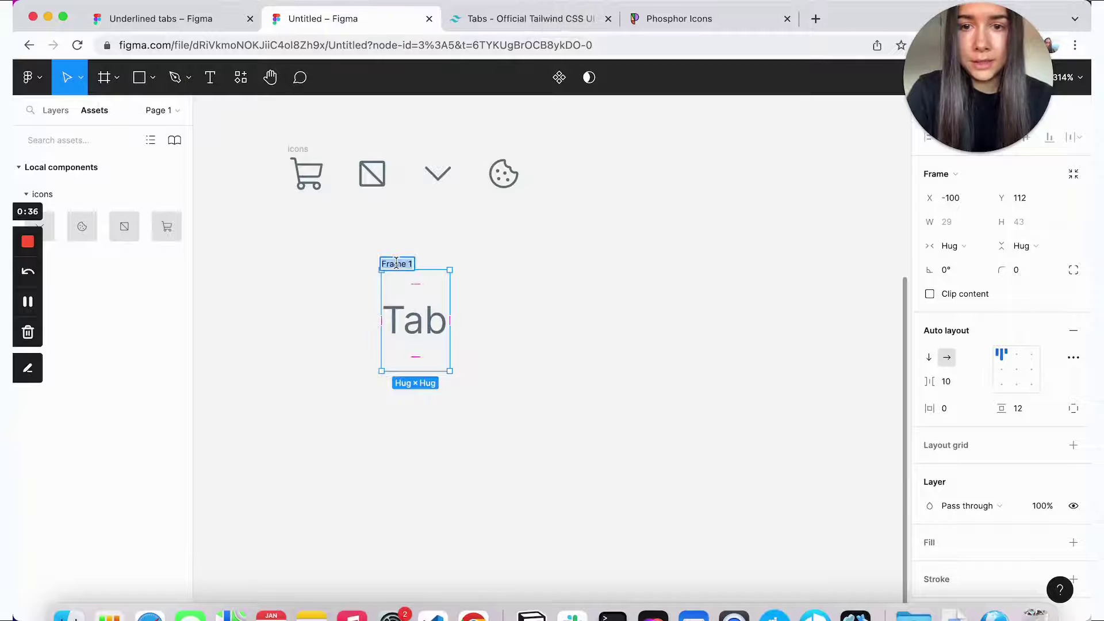
text(tab)
click(394, 246)
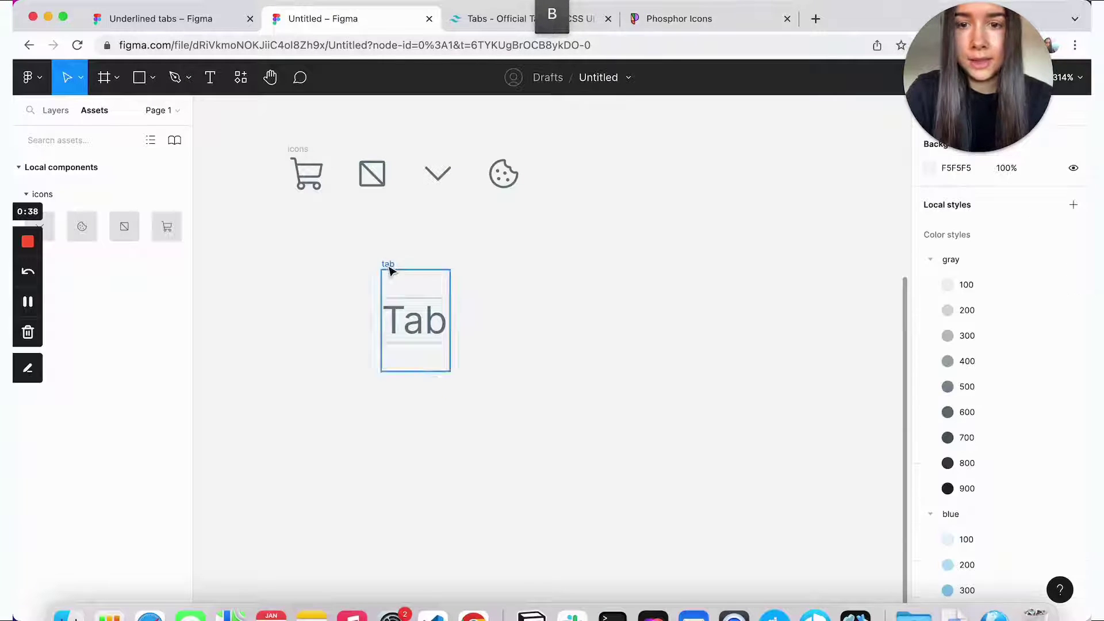
click(387, 264)
click(558, 79)
click(569, 304)
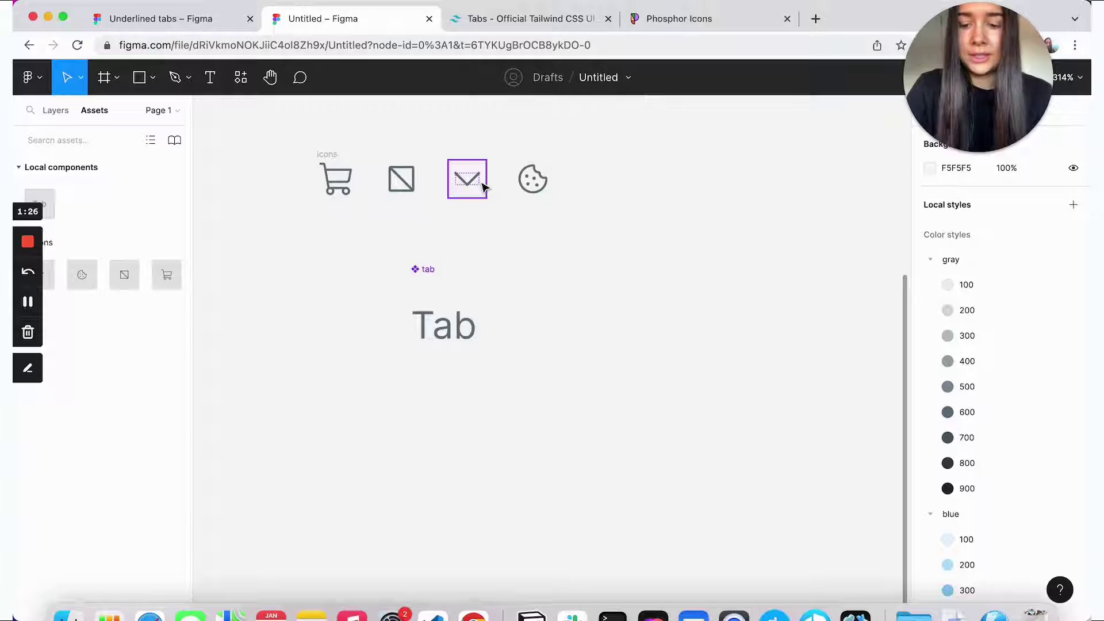
Step: Place a copy of the chevron-down icon after the text in the tab component and align the contents to left centre
drag(484, 187, 473, 327)
click(429, 279)
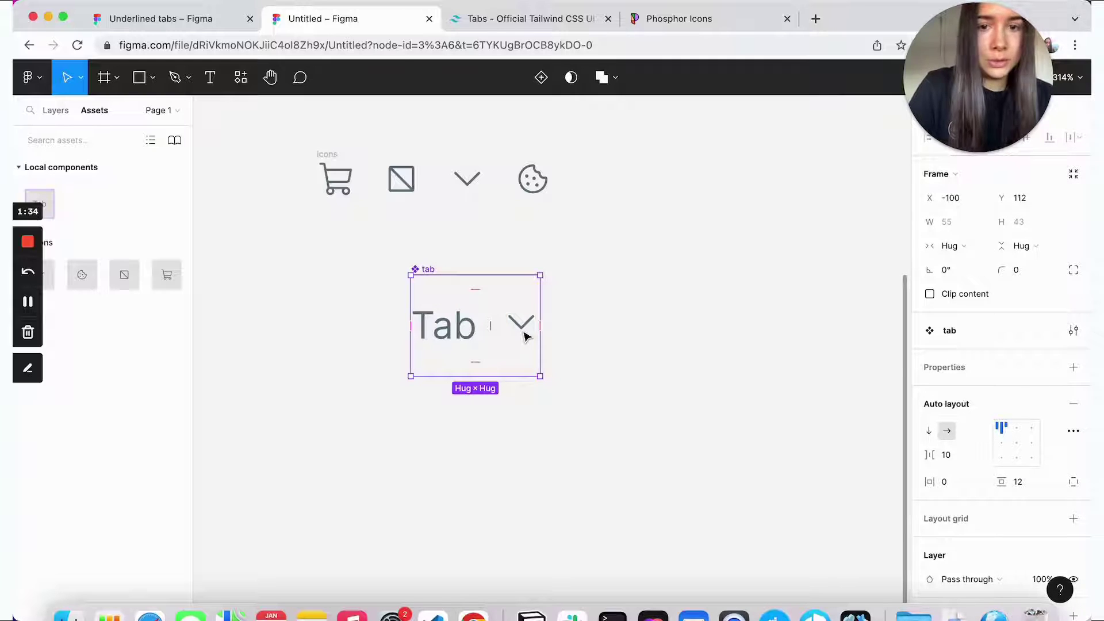
click(1001, 443)
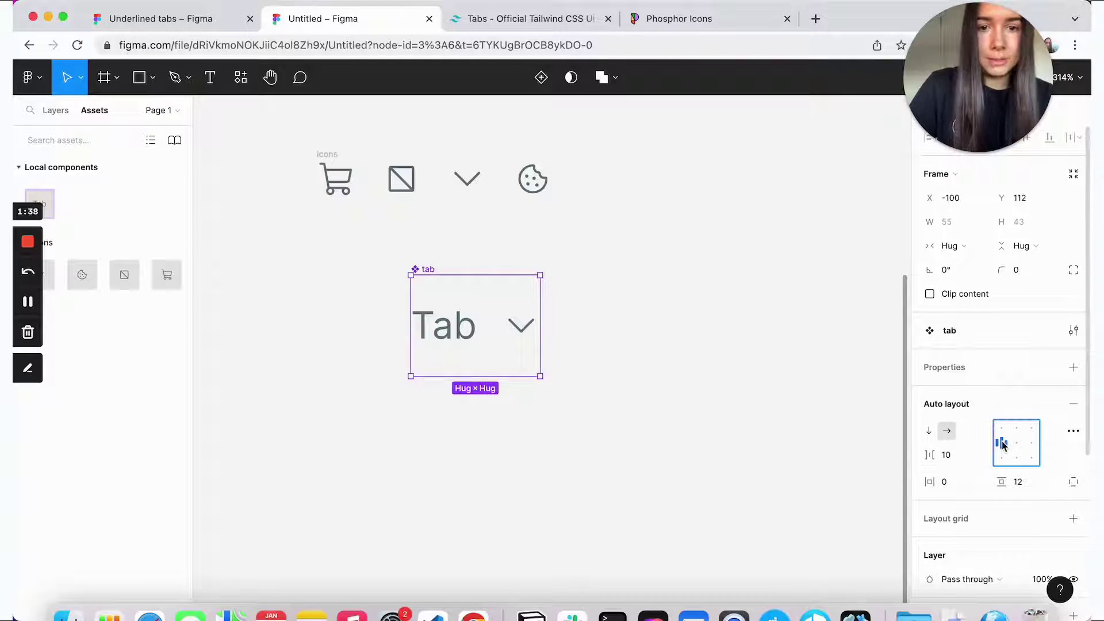
Step: Set the spacing between the text and the chevron in the tab component to 4
click(960, 456)
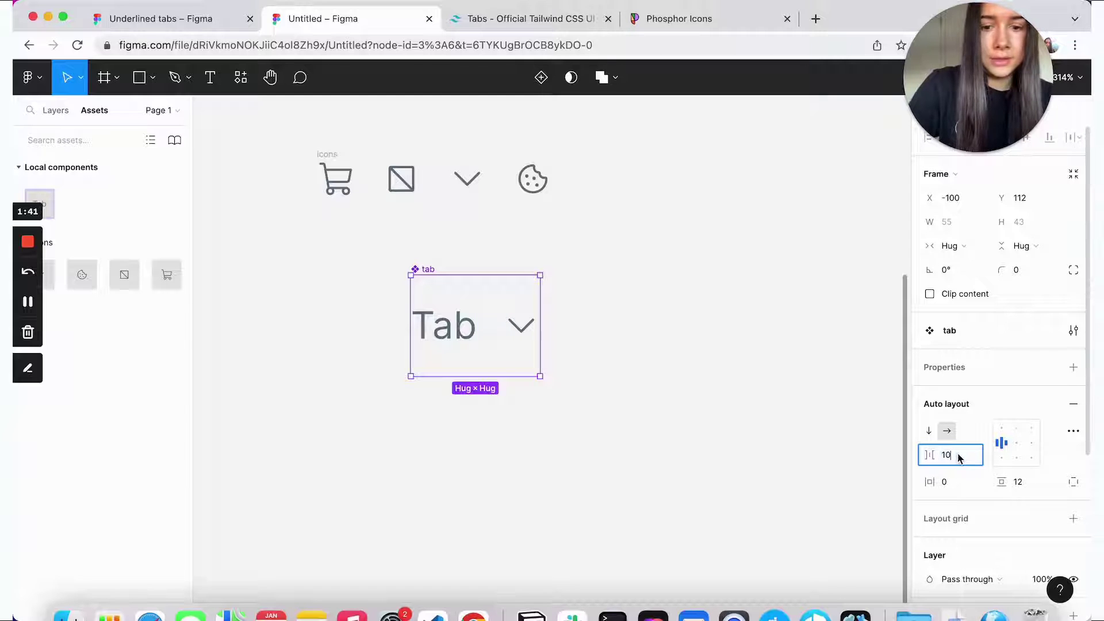
text(4)
key(Left)
key(BackSpace)
key(BackSpace)
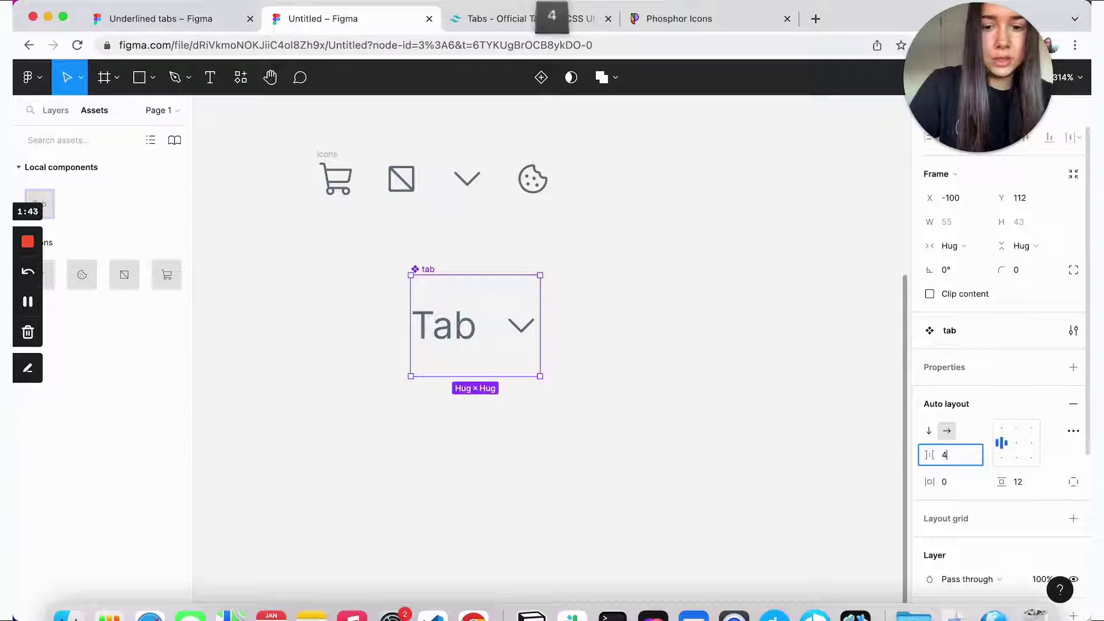
key(Return)
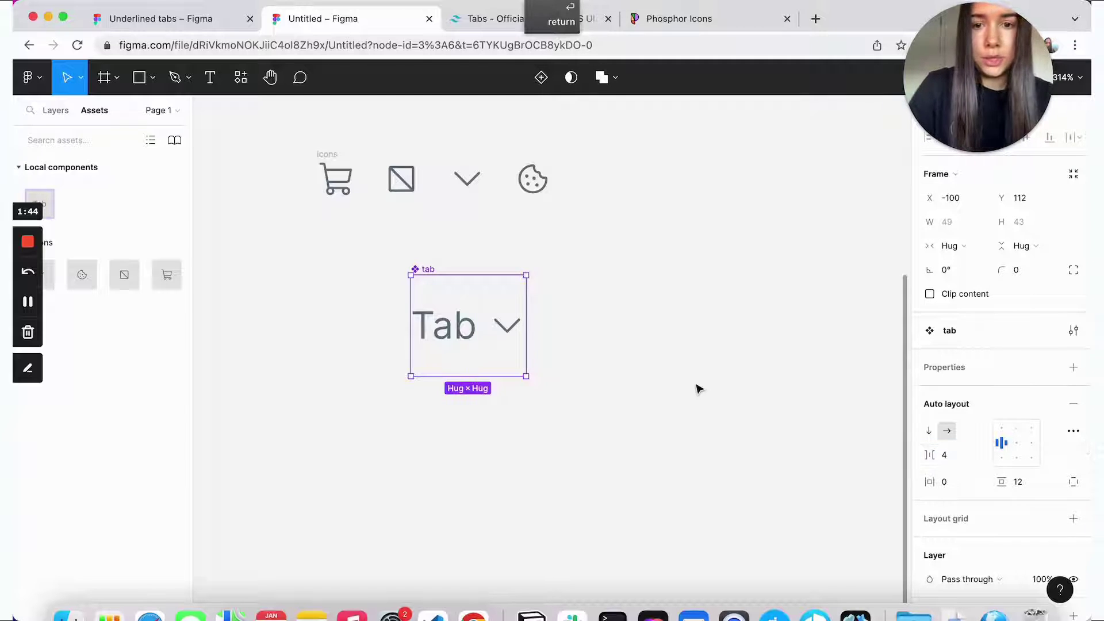
Step: Create a boolean component property named "Dropdown" with default value False for the chevron icon's visibility in the tab component
click(508, 324)
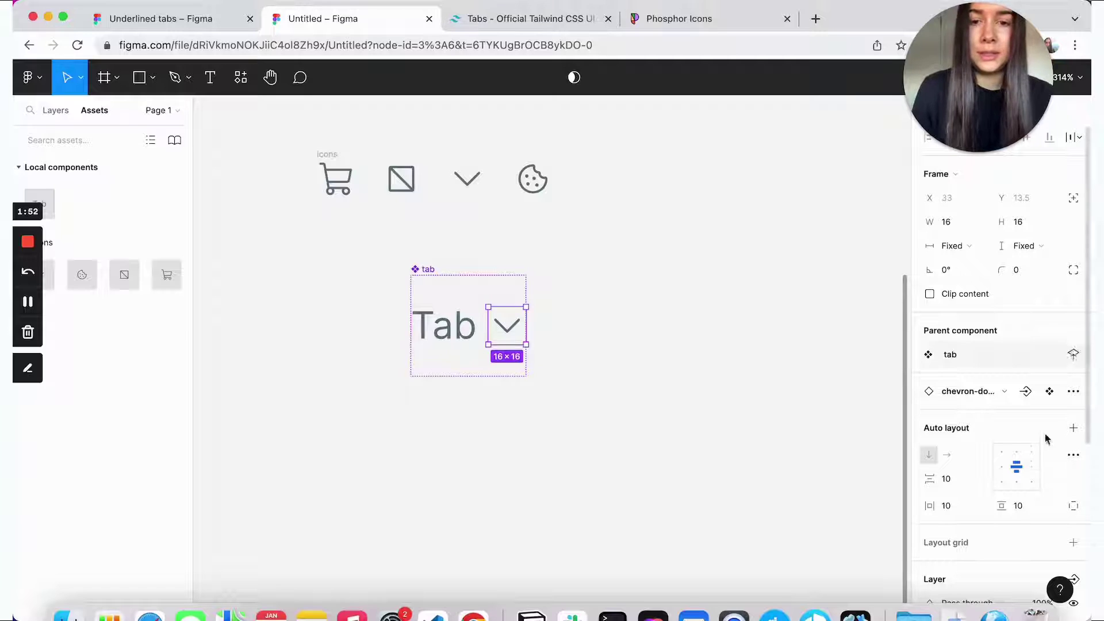
scroll(1045, 449, down, 5)
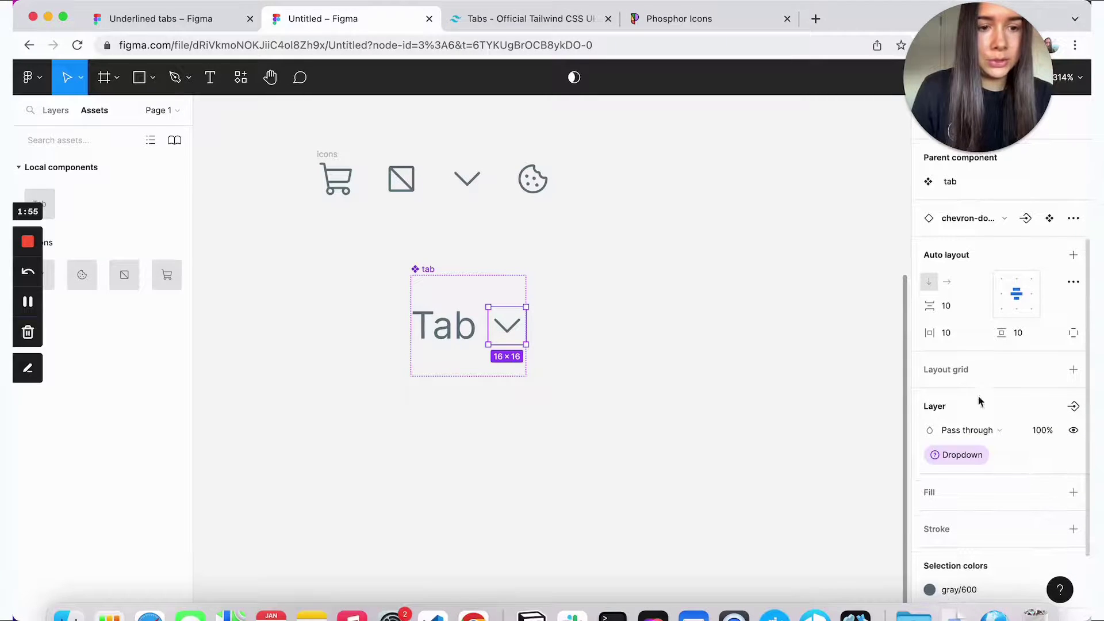
scroll(994, 420, down, 1)
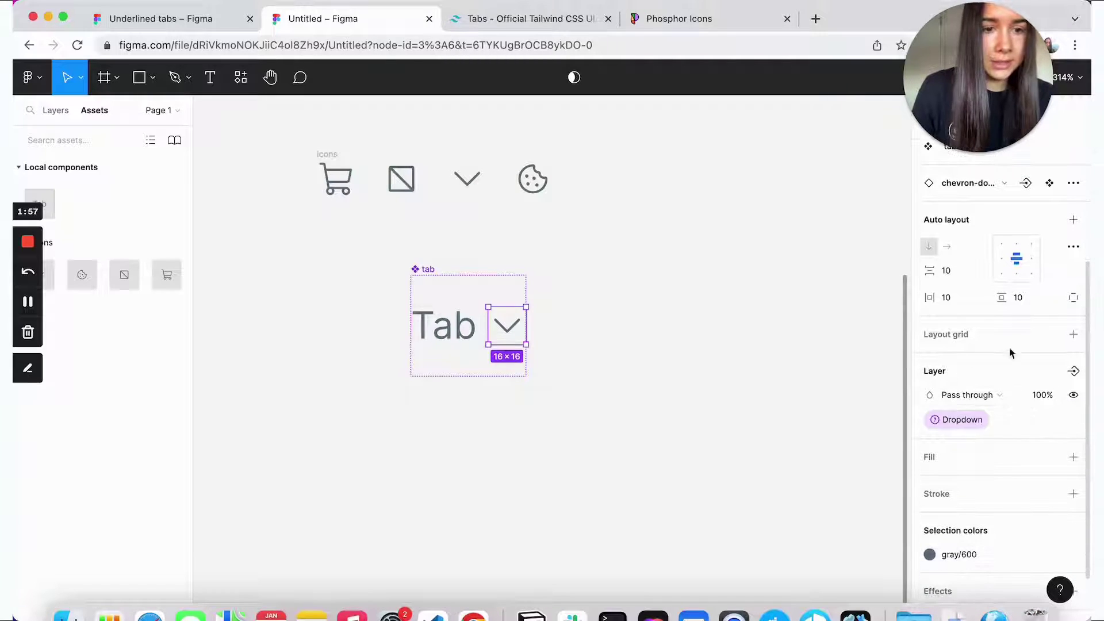
click(1074, 372)
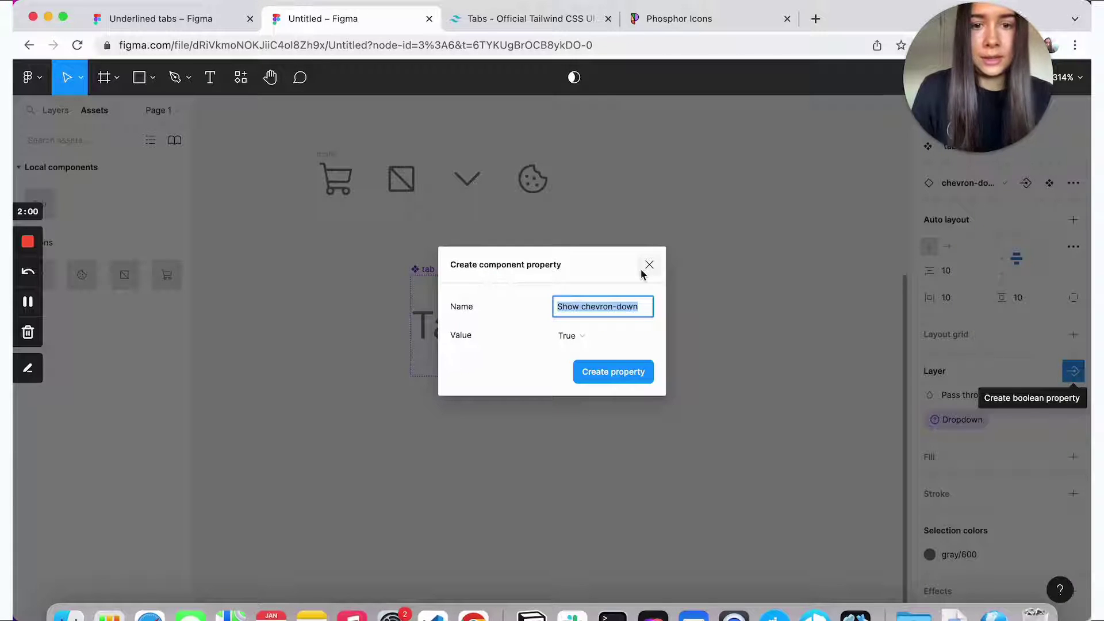
text(Dropdown)
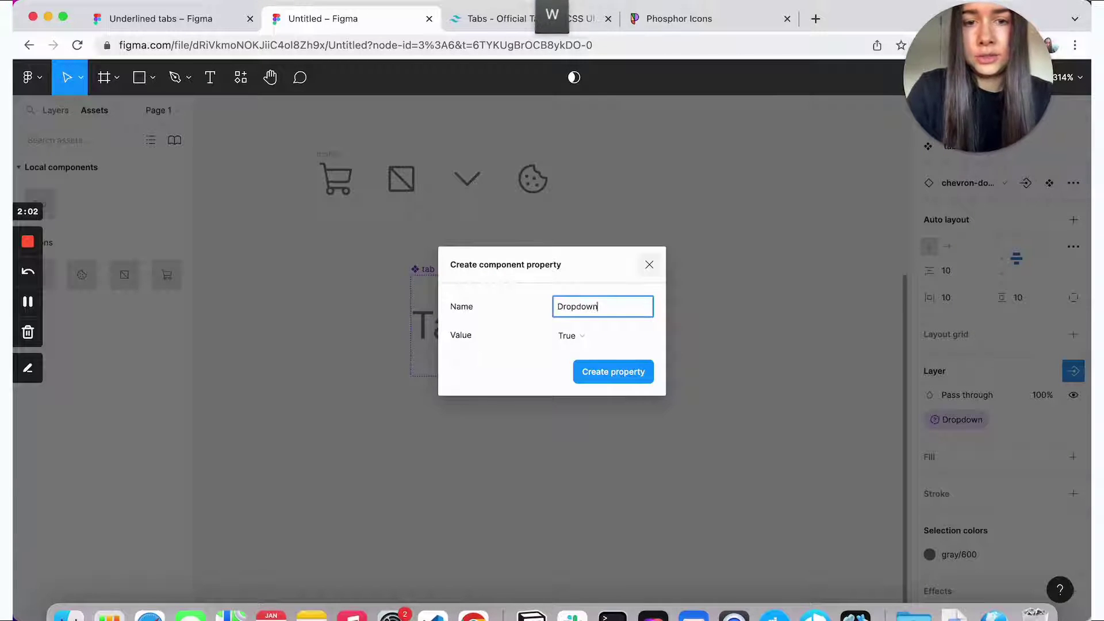
click(578, 337)
click(587, 353)
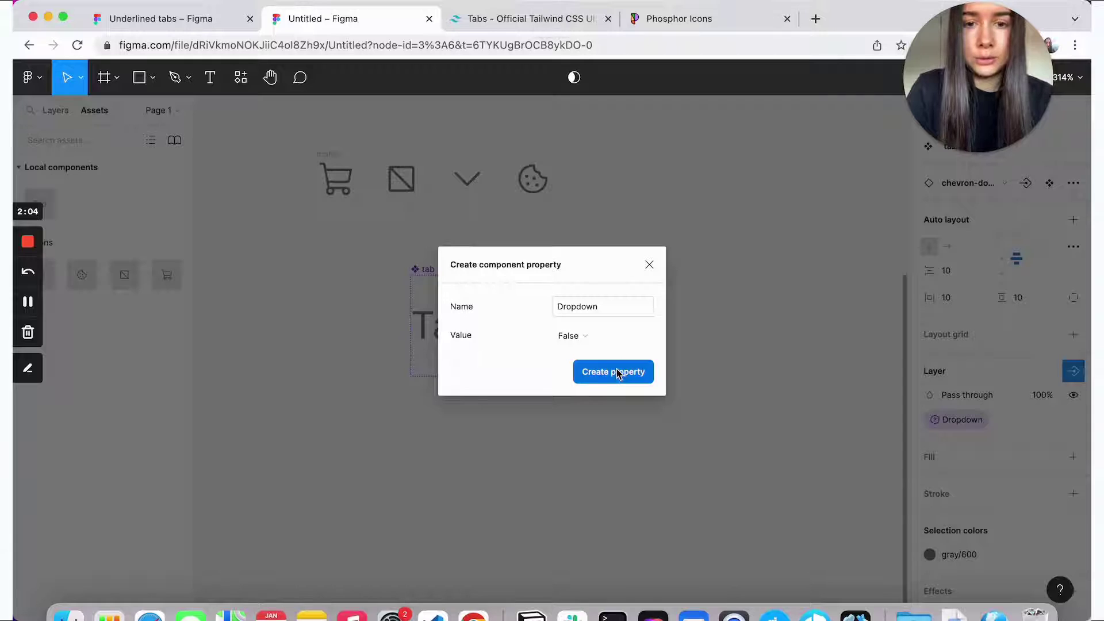
click(616, 372)
click(674, 378)
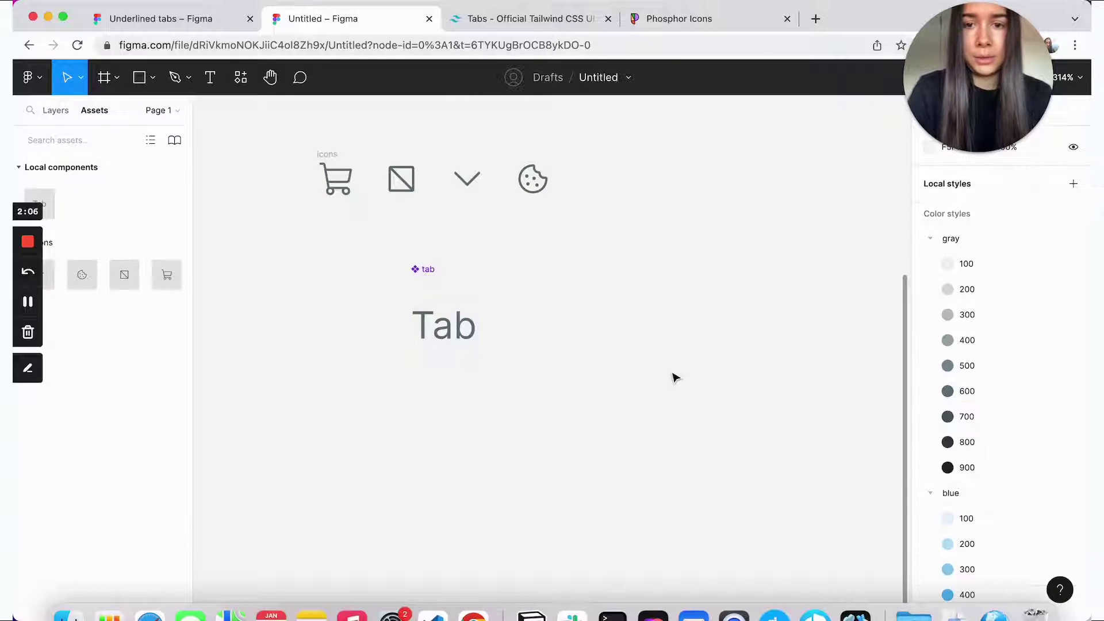
Step: Place an instance of the tab component to its right and try its Dropdown property, leaving it on
click(467, 327)
drag(443, 324, 767, 288)
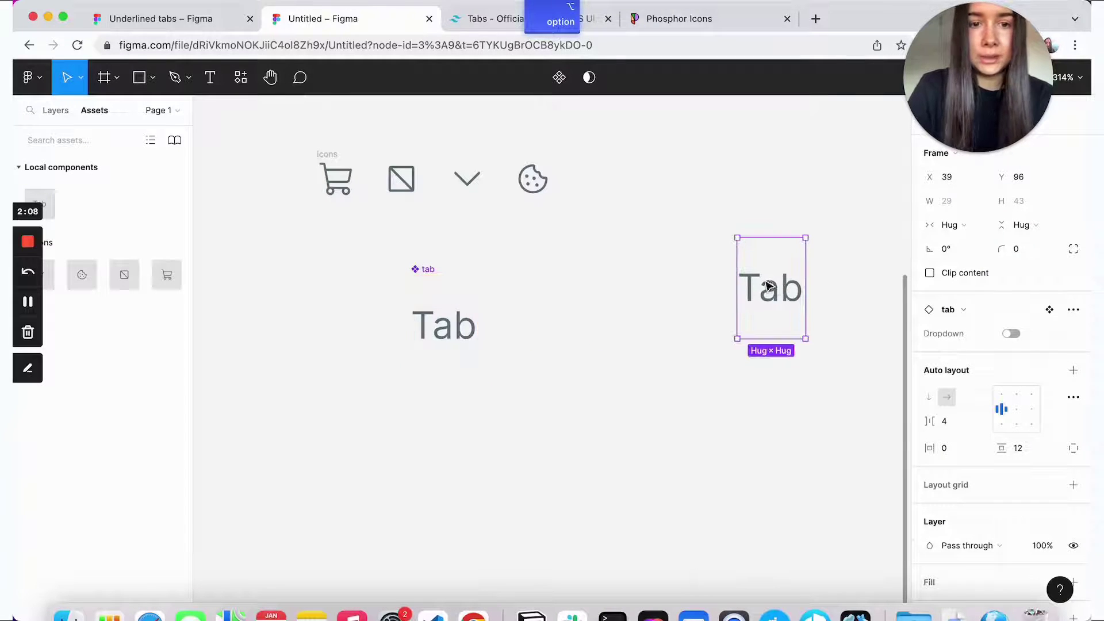
click(1011, 335)
click(1010, 334)
click(1010, 333)
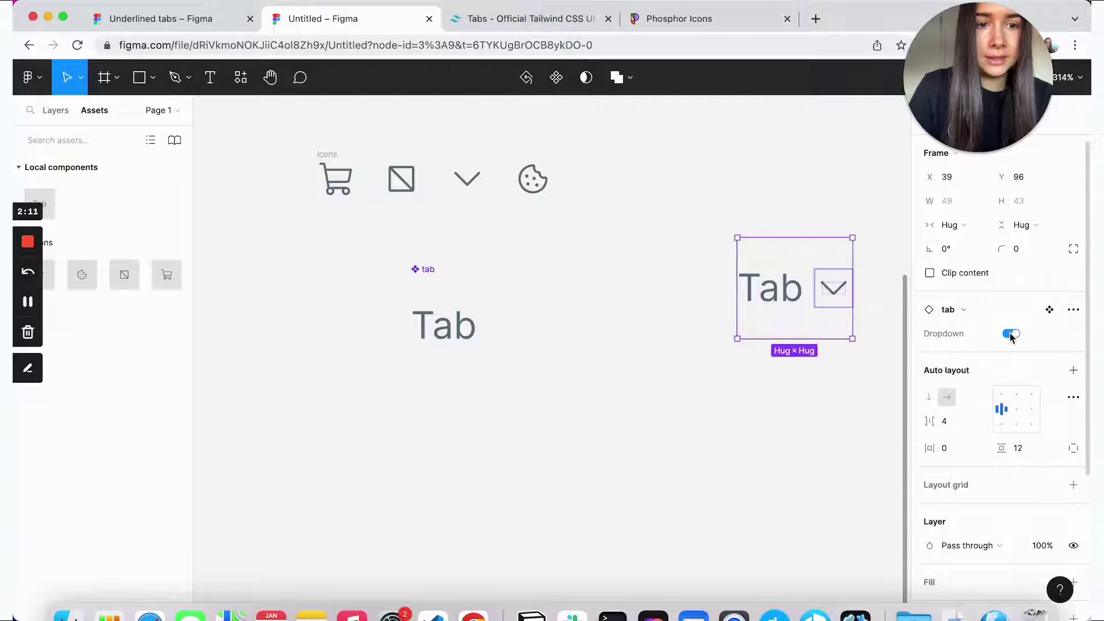
Step: Toggle the Dropdown property of the tab instance to check the chevron's visibility
click(1011, 333)
click(1011, 334)
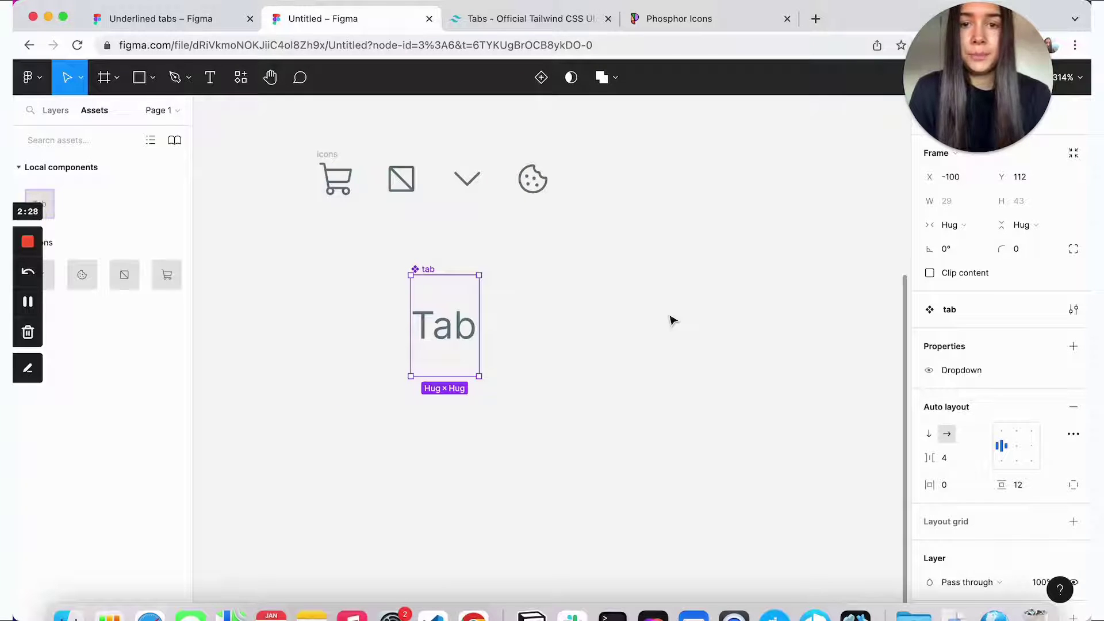
Step: Place a copy of the cookie icon before the text in the tab component
click(530, 178)
key(alt)
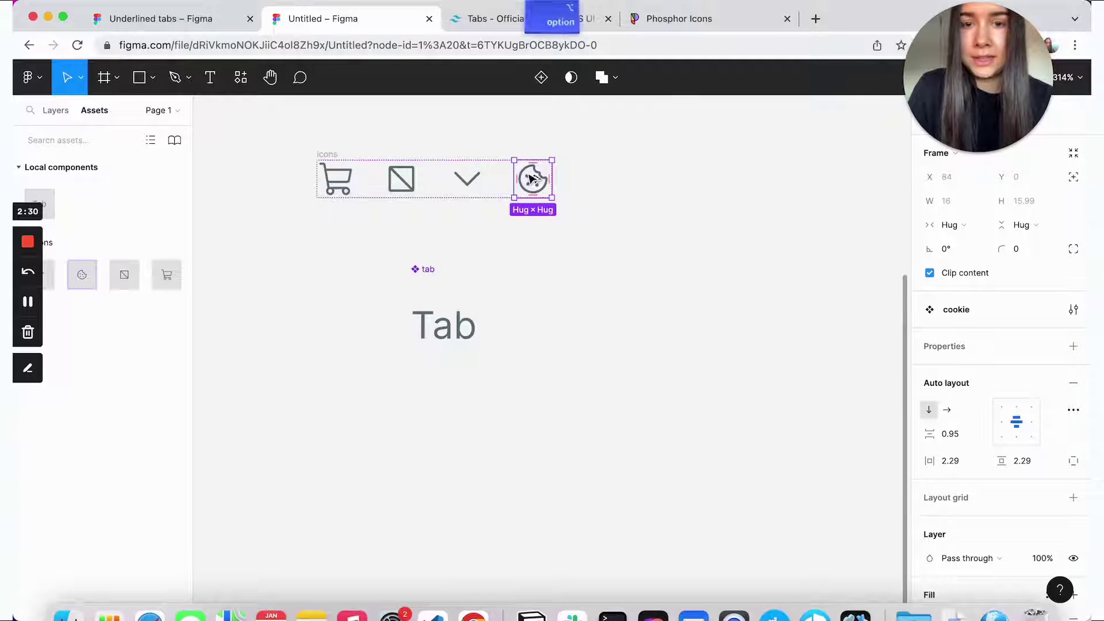
drag(532, 179, 425, 325)
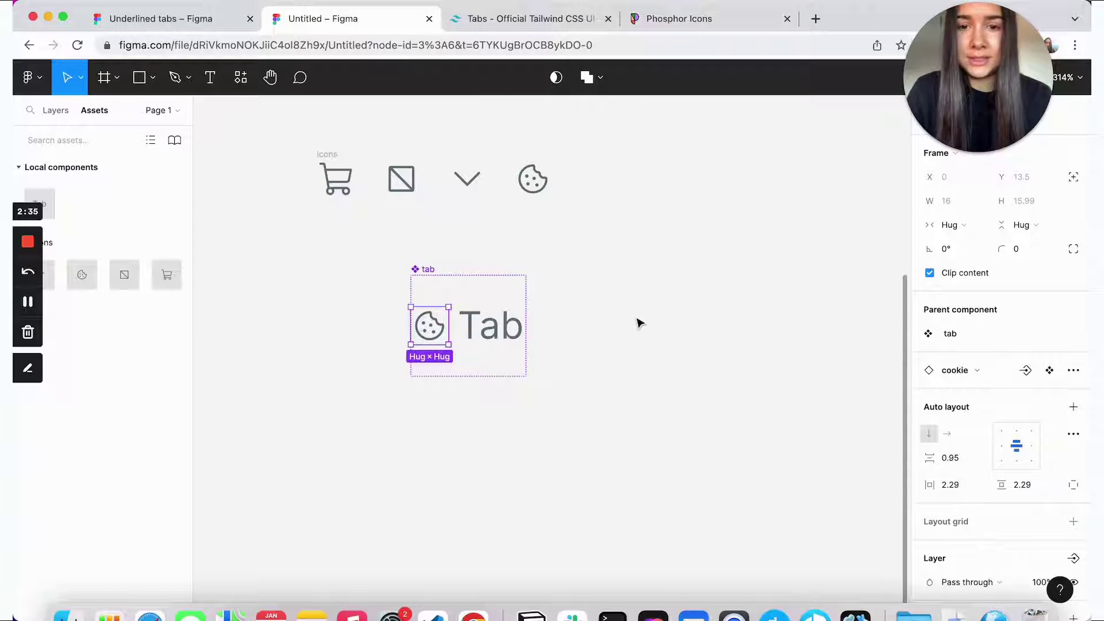
Step: Create a boolean component property named "Icon" with default value False for the cookie icon's visibility in the tab component
scroll(982, 451, down, 5)
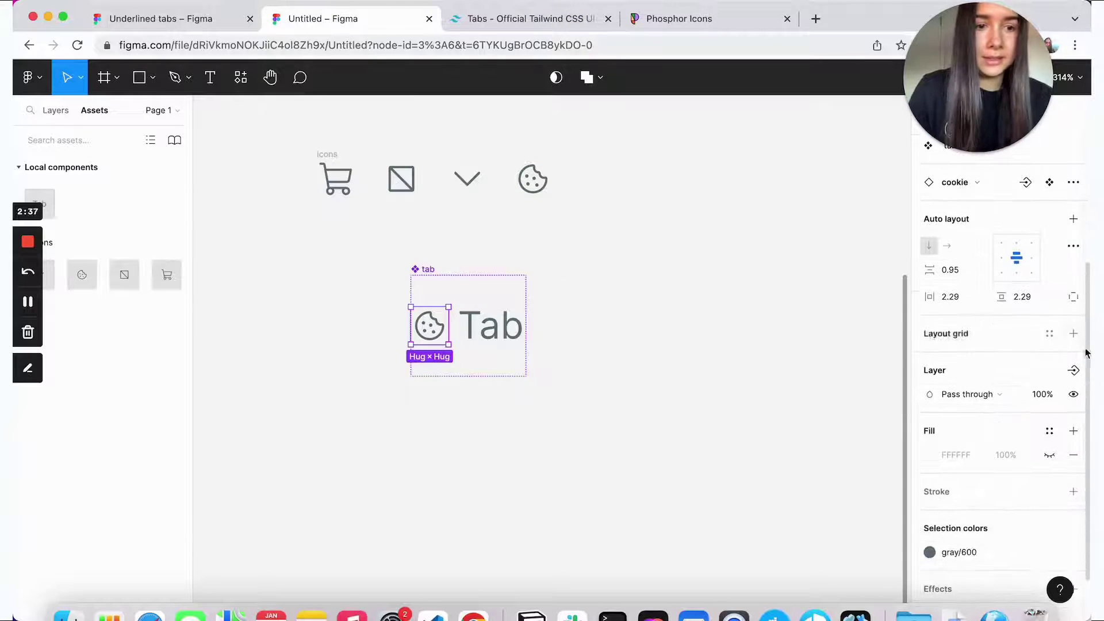
click(1074, 371)
click(1005, 428)
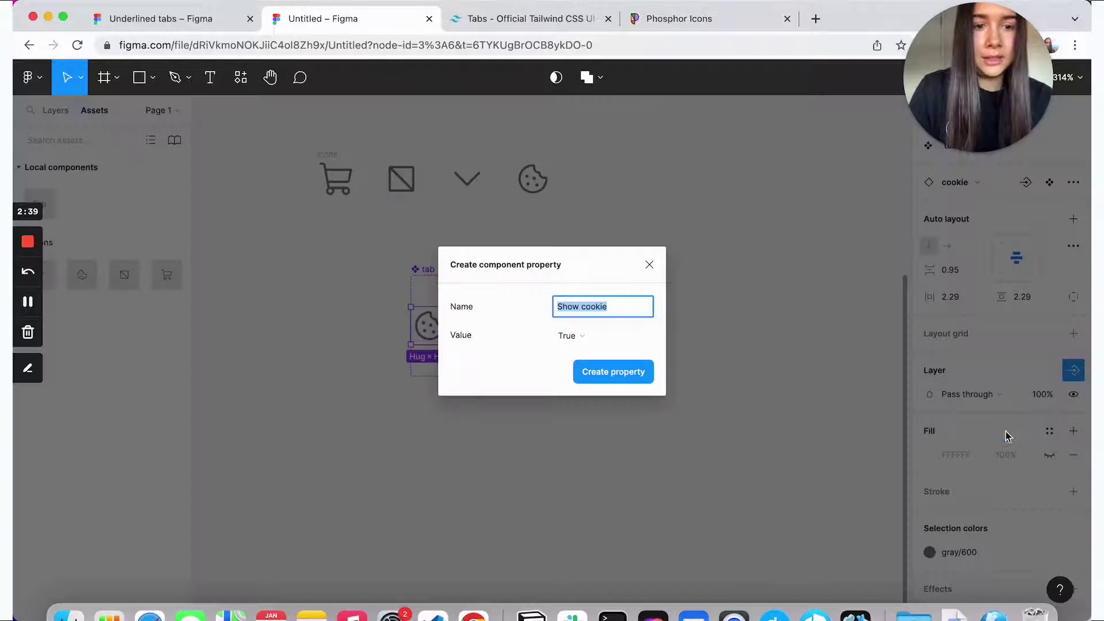
text(Icon)
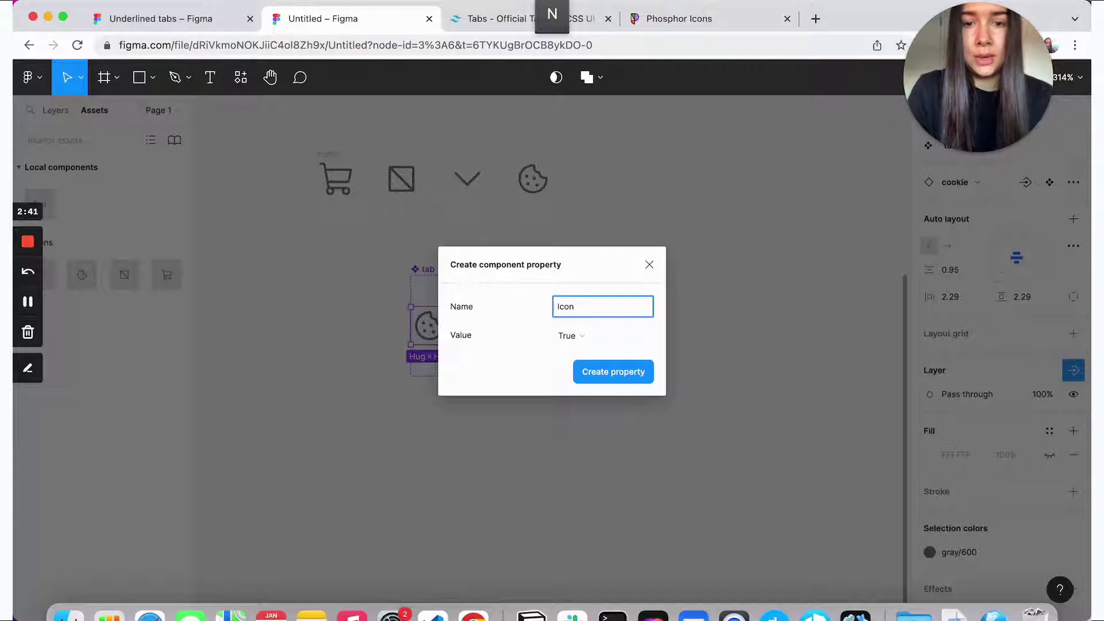
click(600, 330)
click(602, 352)
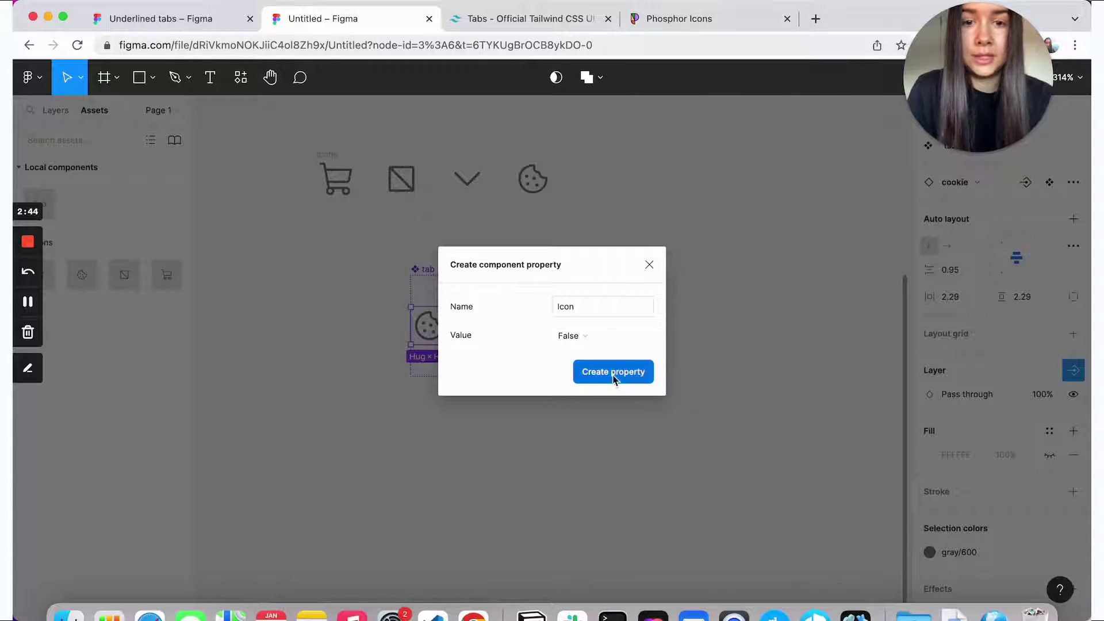
click(613, 372)
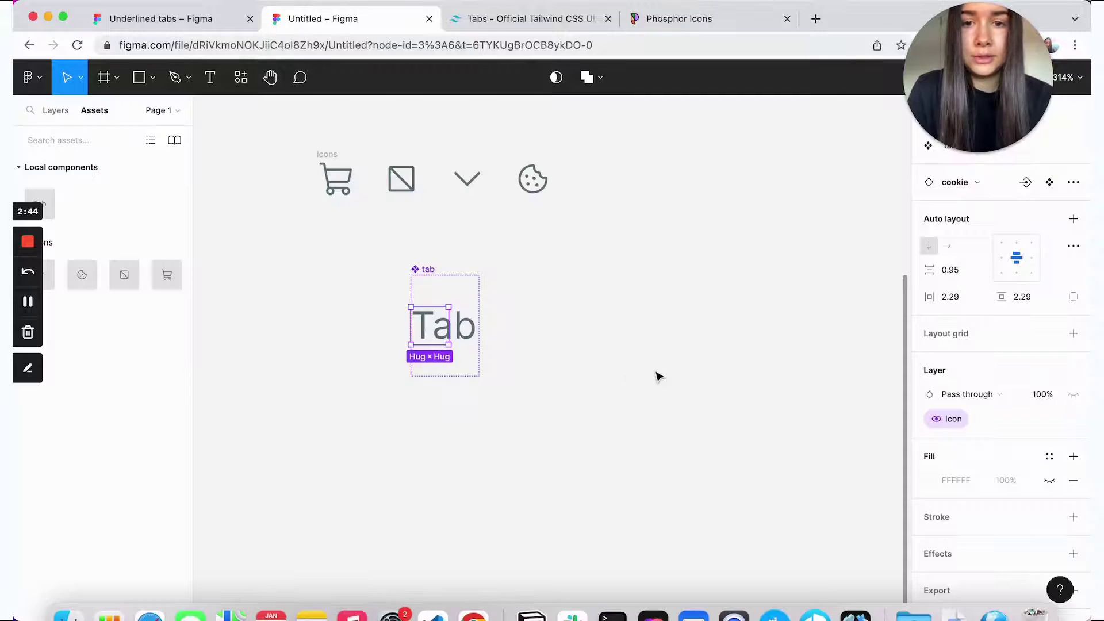
Step: Place an instance of the tab component to its right and try its Icon and Dropdown properties, leaving only Dropdown on
key(super+z)
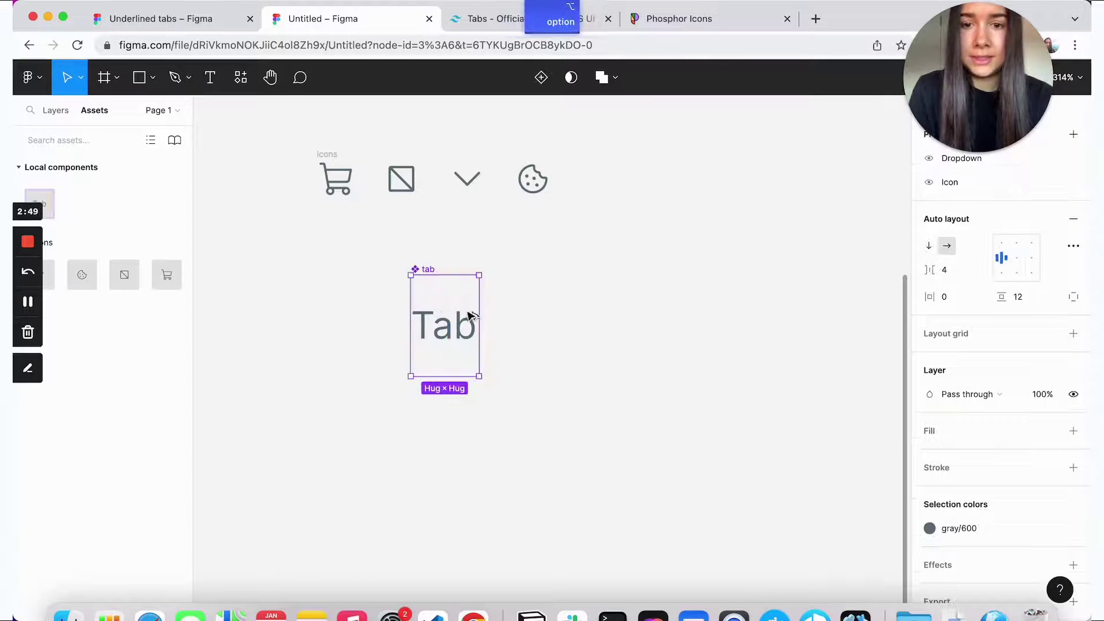
drag(443, 315, 679, 309)
click(1012, 272)
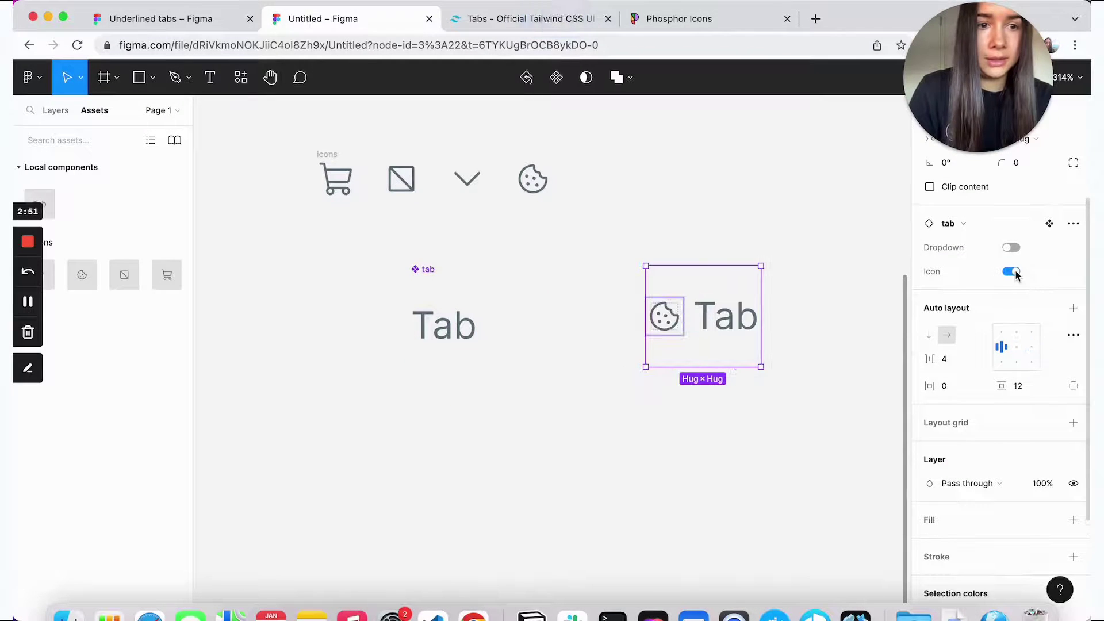
click(1012, 249)
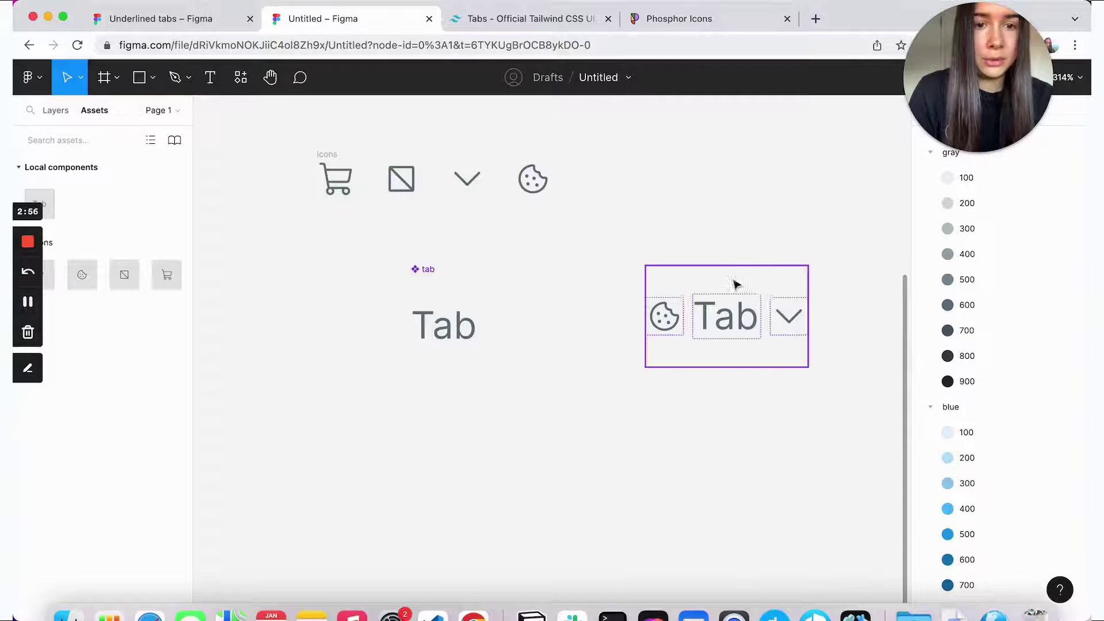
click(707, 315)
click(1012, 271)
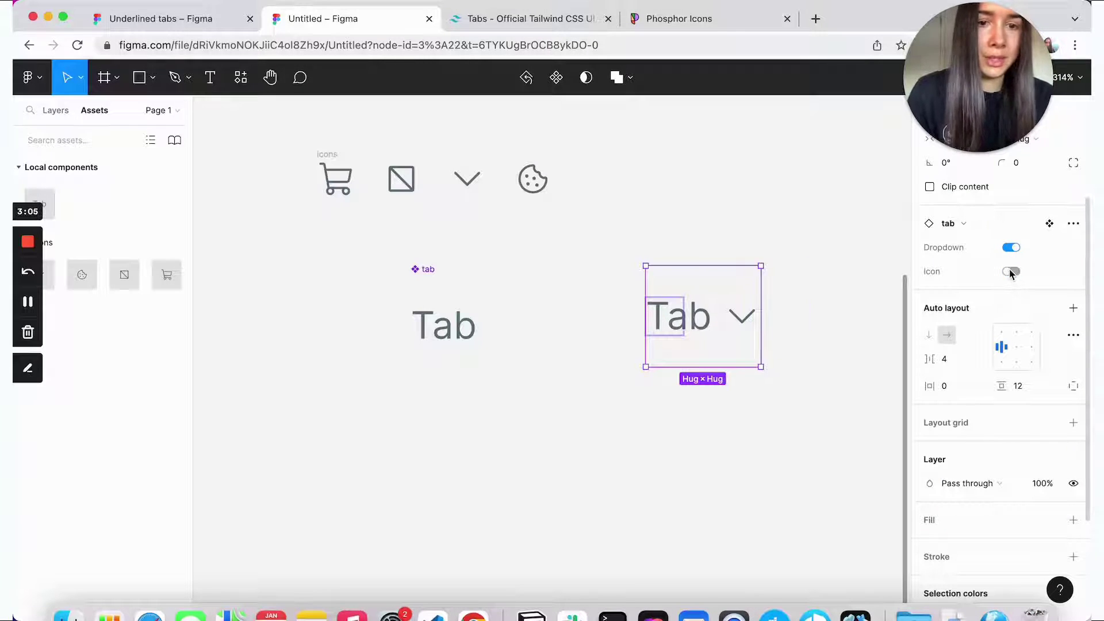
click(854, 260)
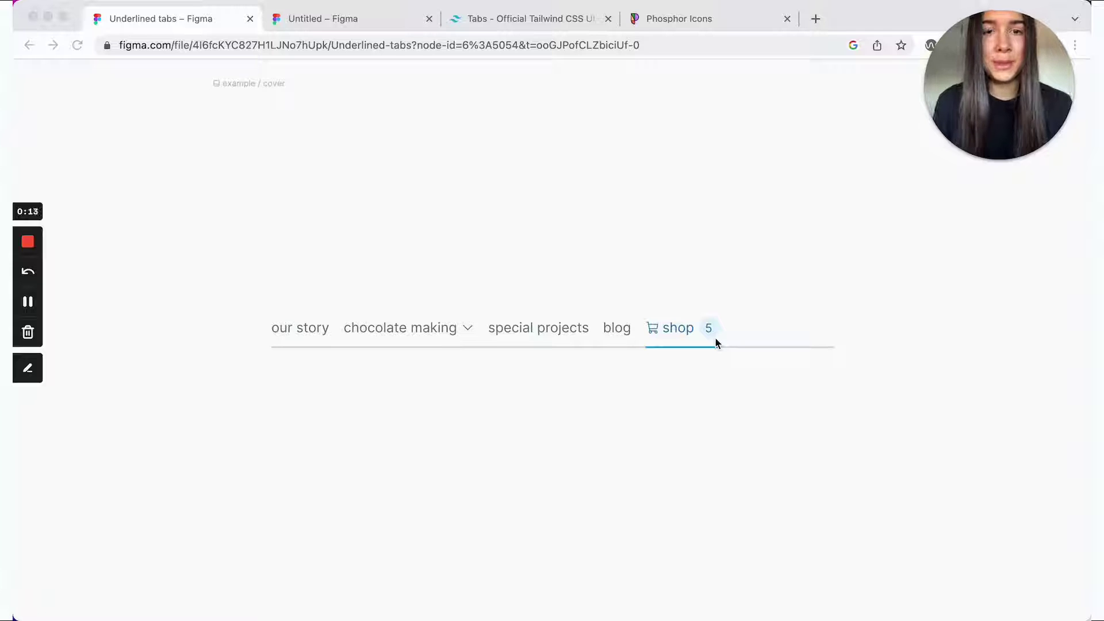
Step: Switch to the Untitled file and add the text "1" with font size 14 beside the tab component
click(348, 20)
click(454, 514)
scroll(452, 513, left, 3)
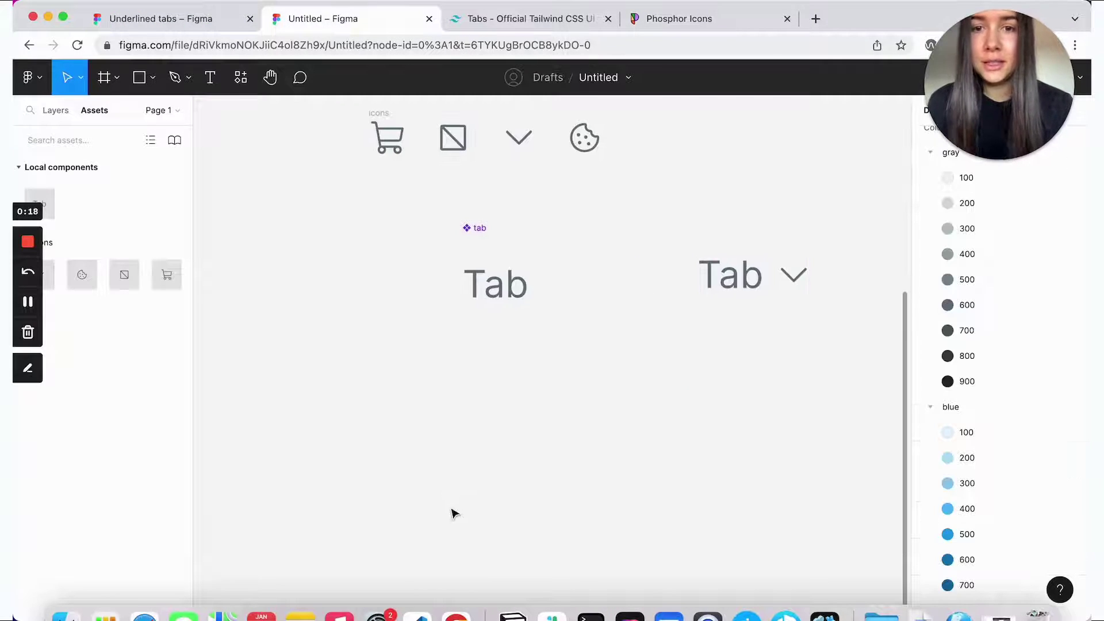
click(211, 81)
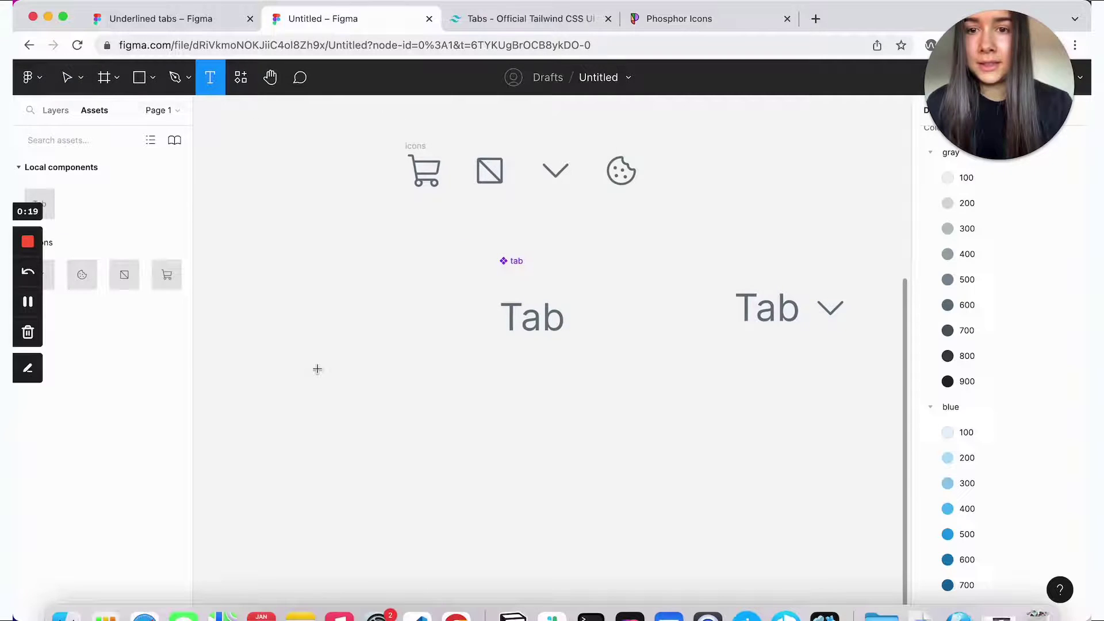
click(316, 332)
text(1)
key(Escape)
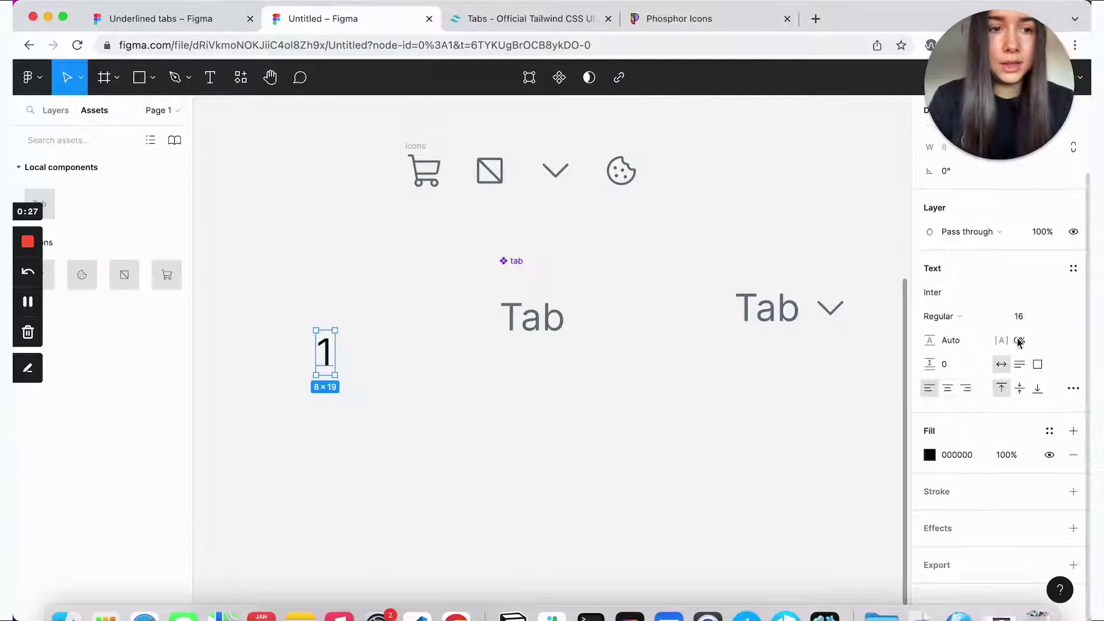
text(14)
key(Return)
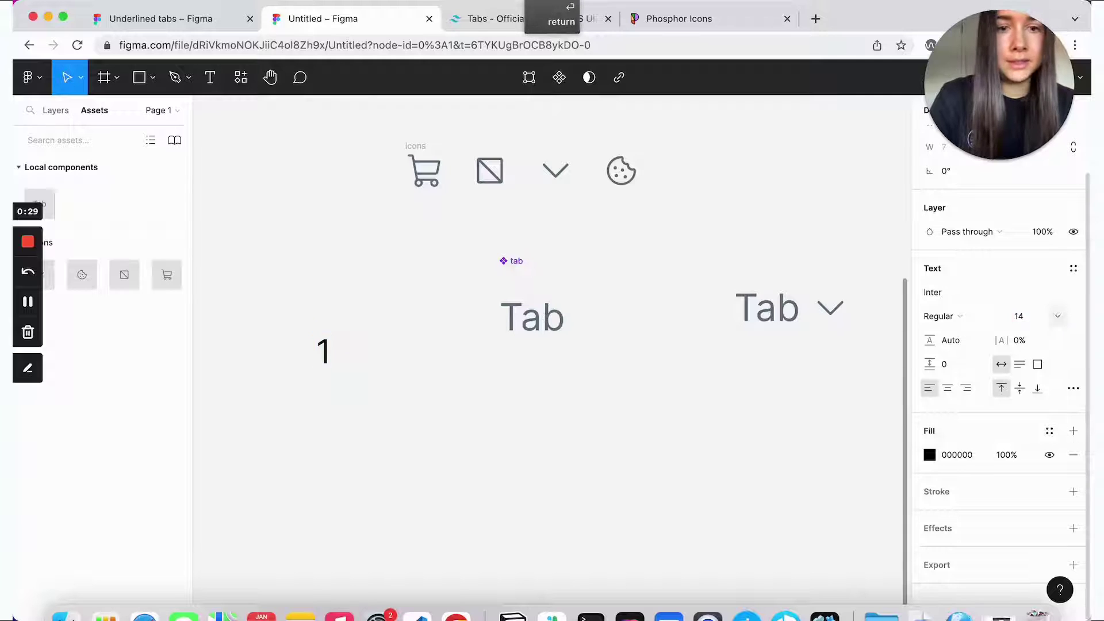
scroll(413, 405, up, 2)
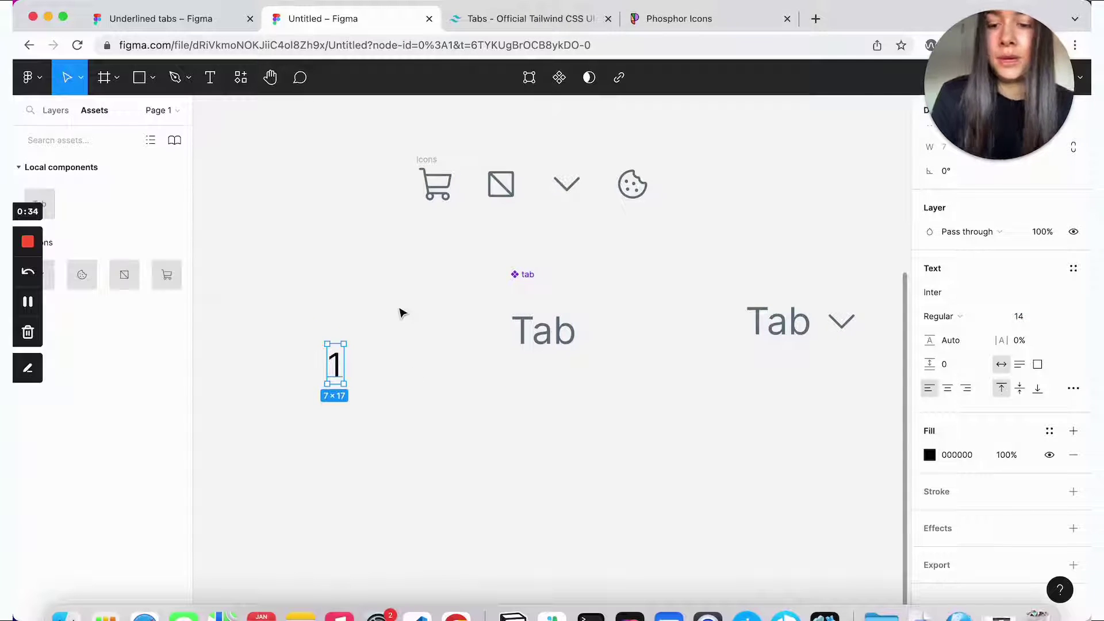
Step: Wrap the number text in an auto layout frame with a fixed height of 24
key(shift+a)
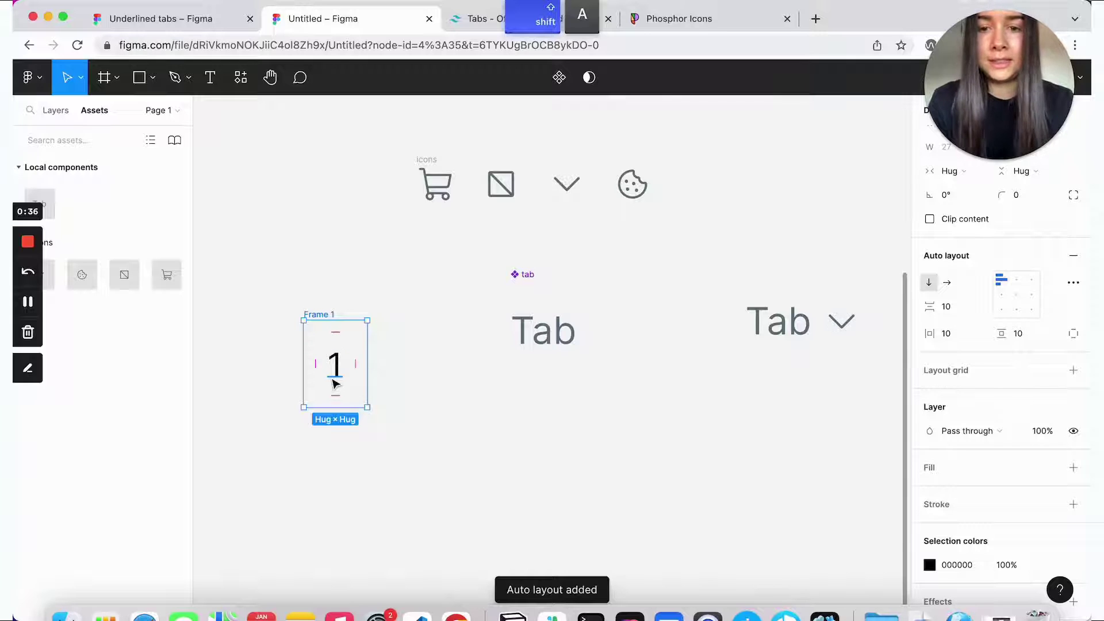
scroll(1024, 296, up, 2)
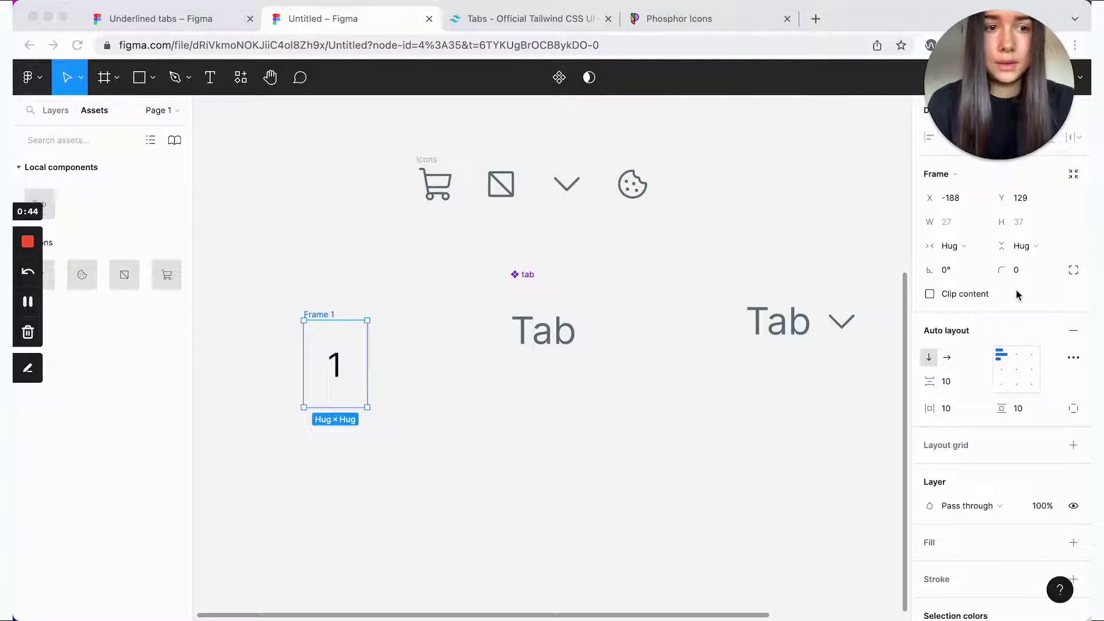
click(1029, 248)
click(1032, 227)
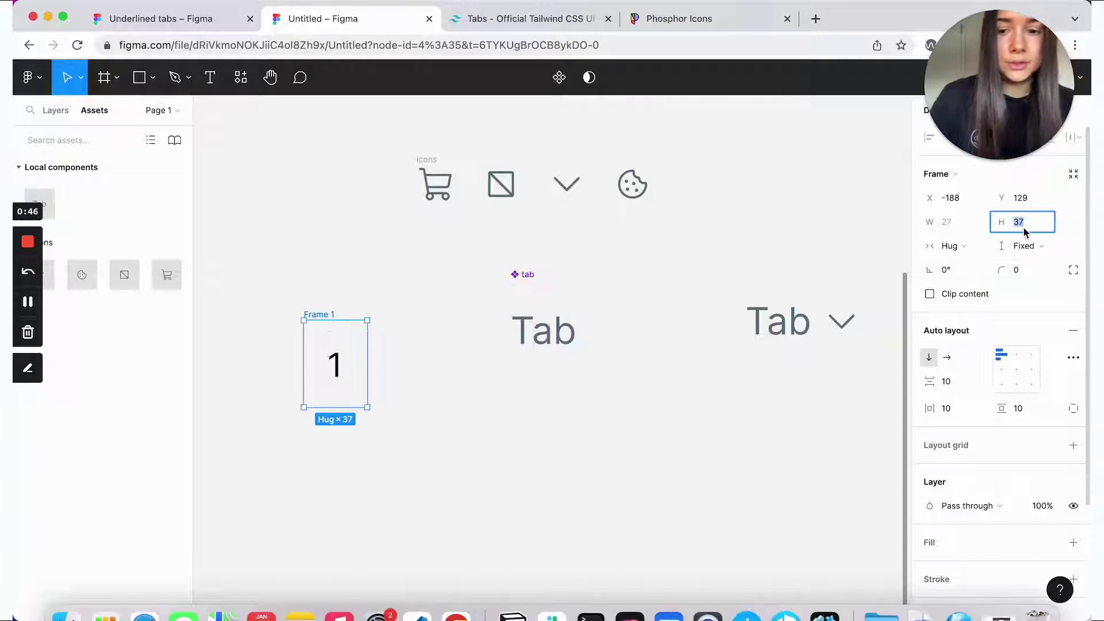
text(24)
key(Return)
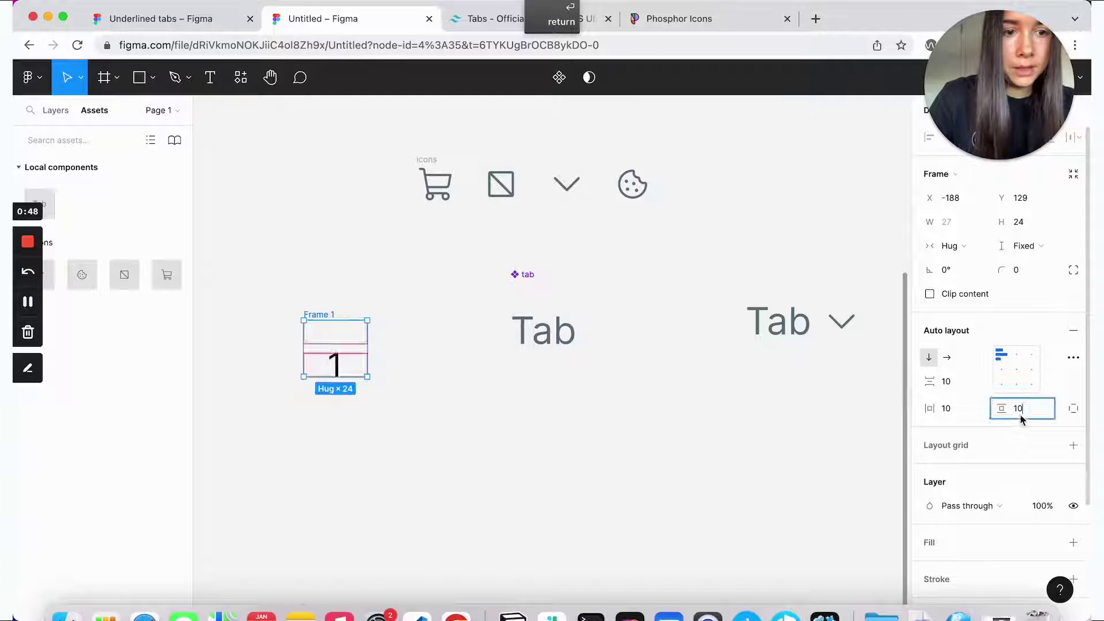
Step: Centre the number in its frame and set the vertical padding to 0 and the horizontal padding to 8
text(0)
key(Return)
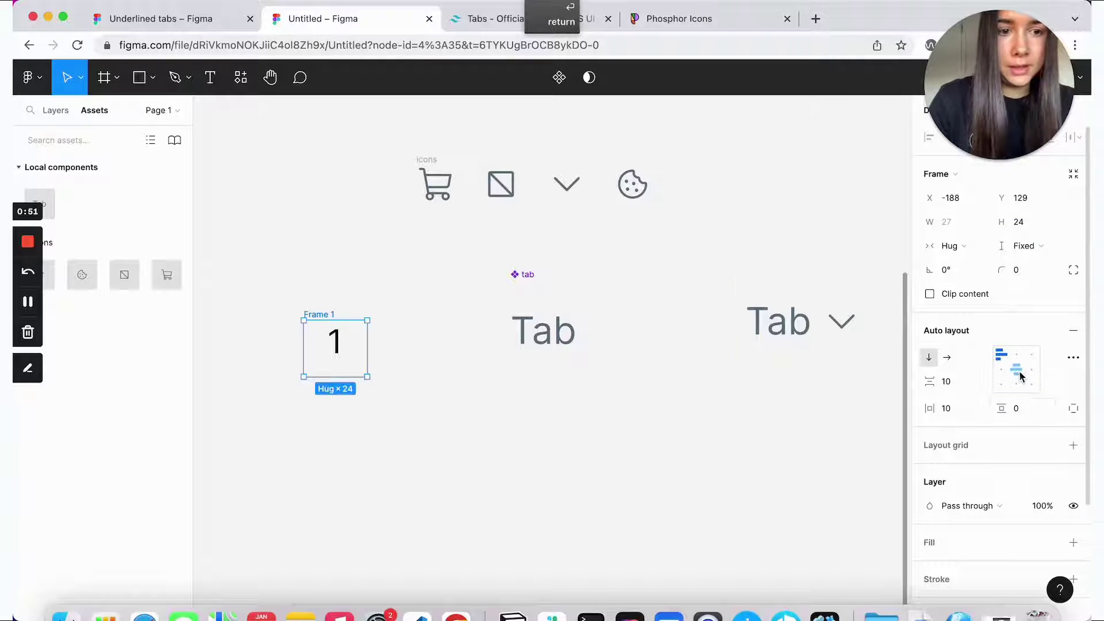
click(1018, 372)
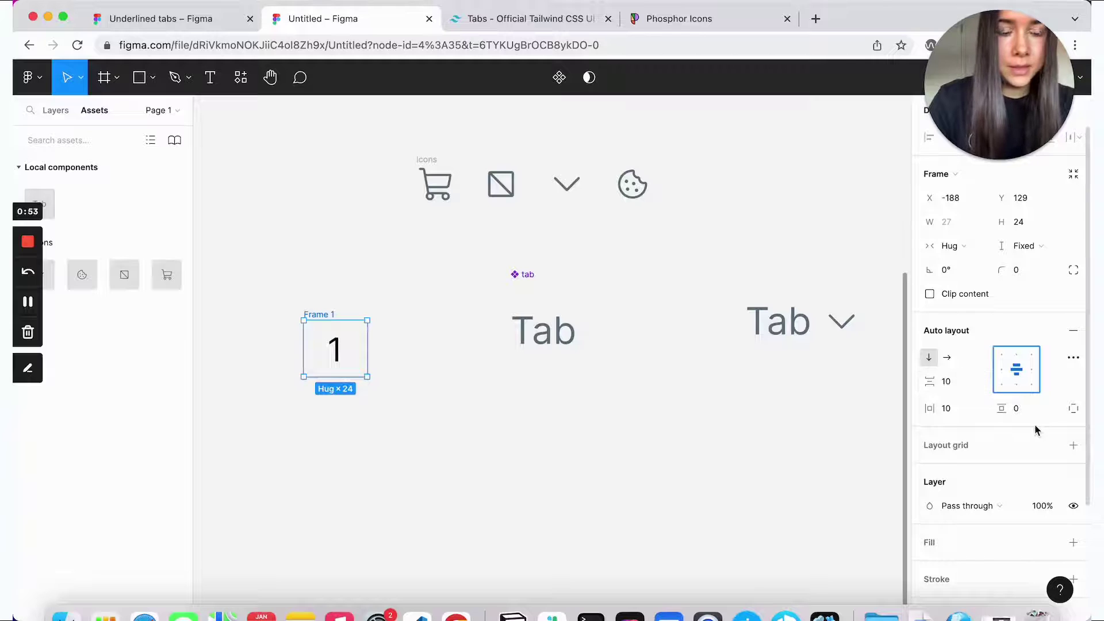
scroll(1030, 428, down, 1)
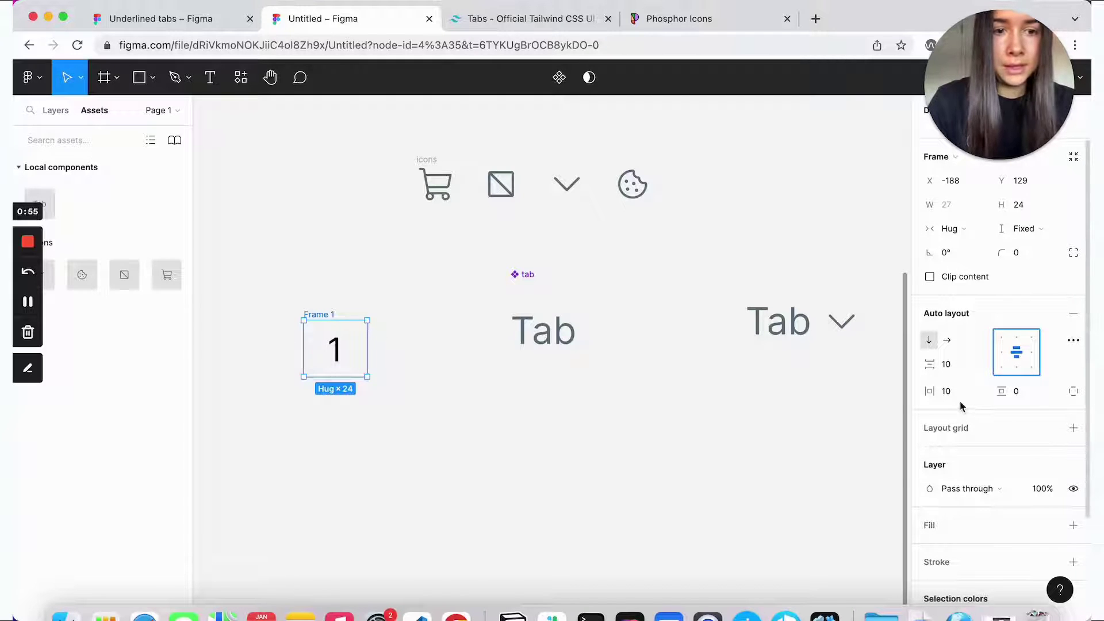
click(946, 391)
text(8)
key(Return)
Step: Fill the number's frame with the gray/100 color style
scroll(995, 489, down, 1)
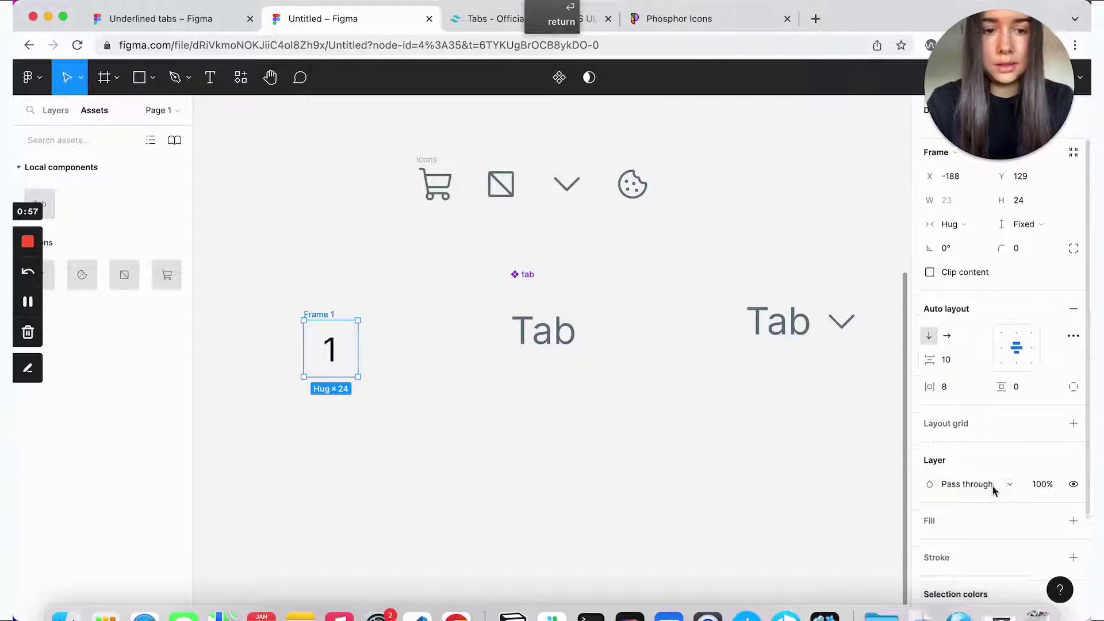
scroll(993, 489, down, 3)
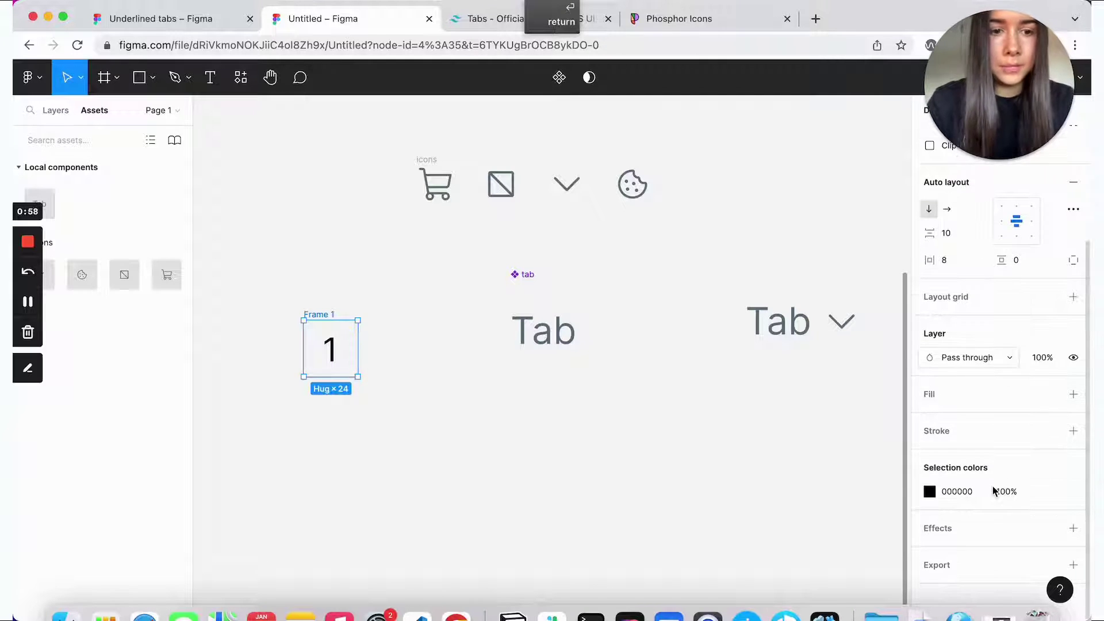
click(1050, 397)
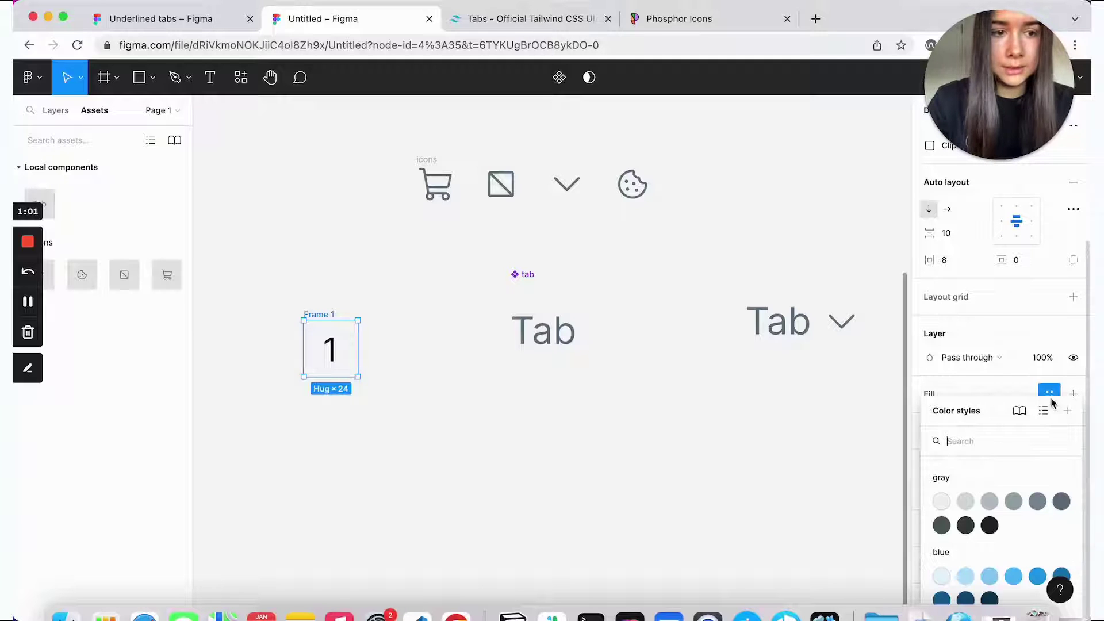
click(941, 502)
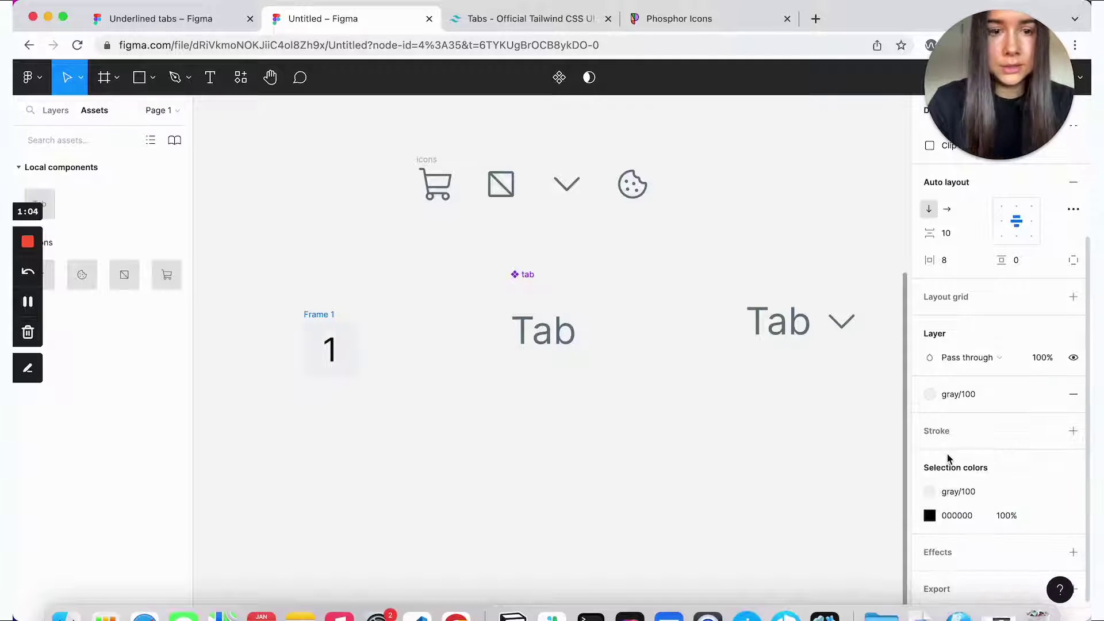
Step: Set the page background color to FFFFFF
scroll(978, 382, up, 3)
click(700, 473)
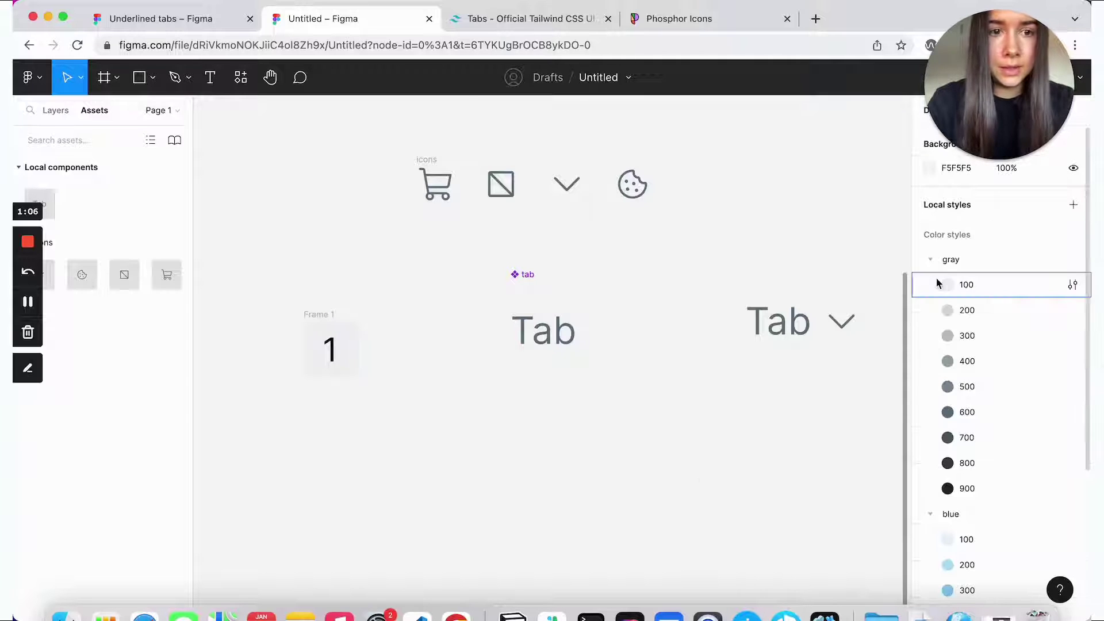
click(955, 168)
text(ff)
key(Return)
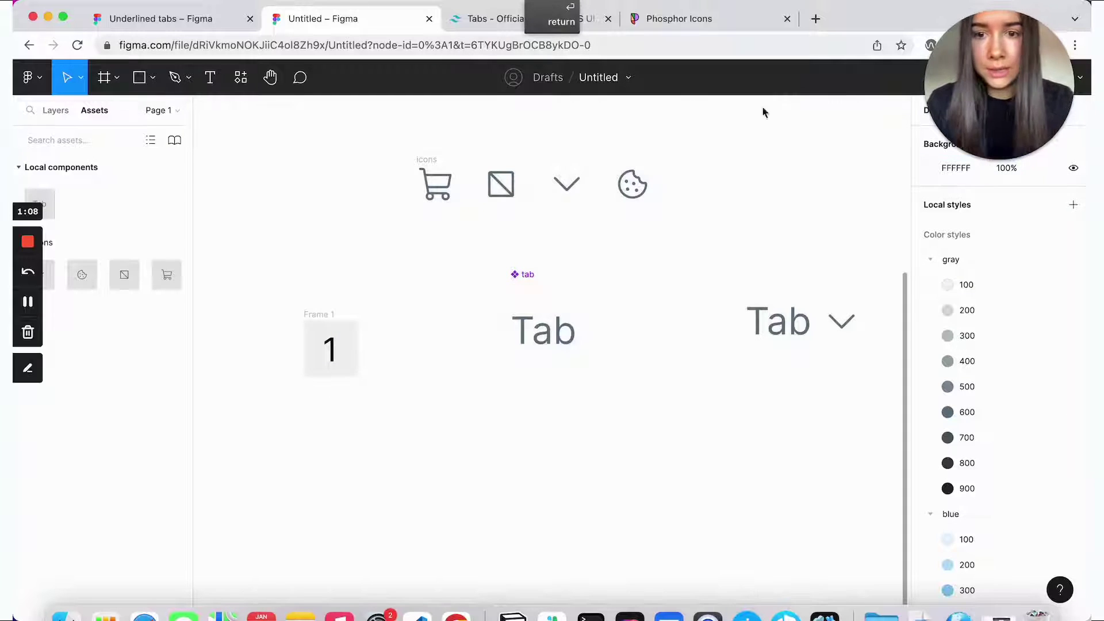
Step: Round the corners of the number's frame with a radius of 100
click(323, 317)
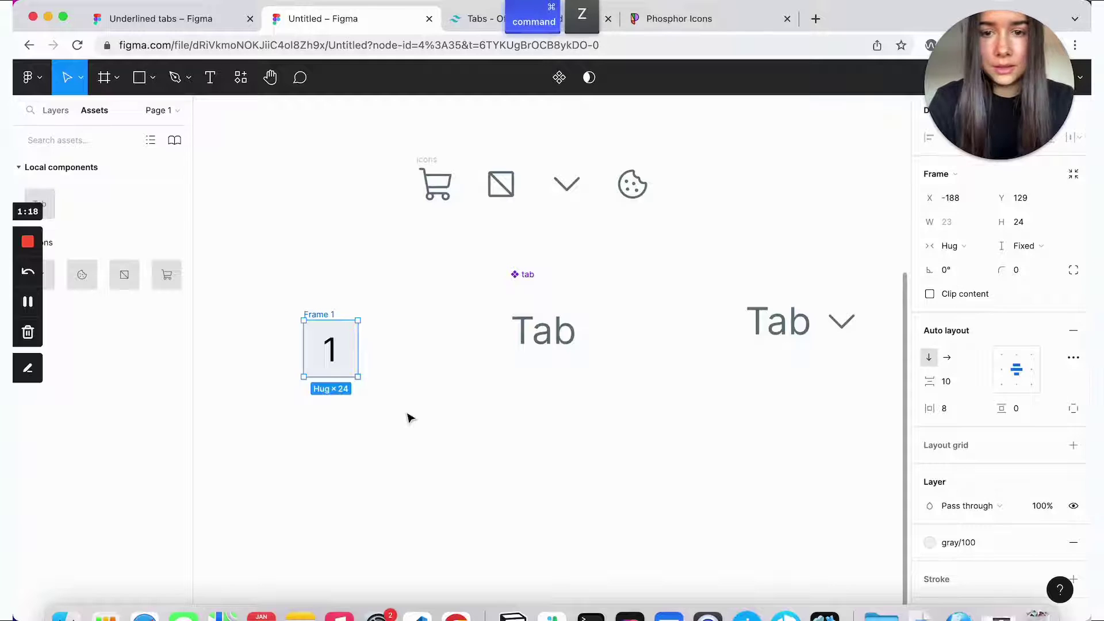
key(super+z)
click(1027, 277)
text(10)
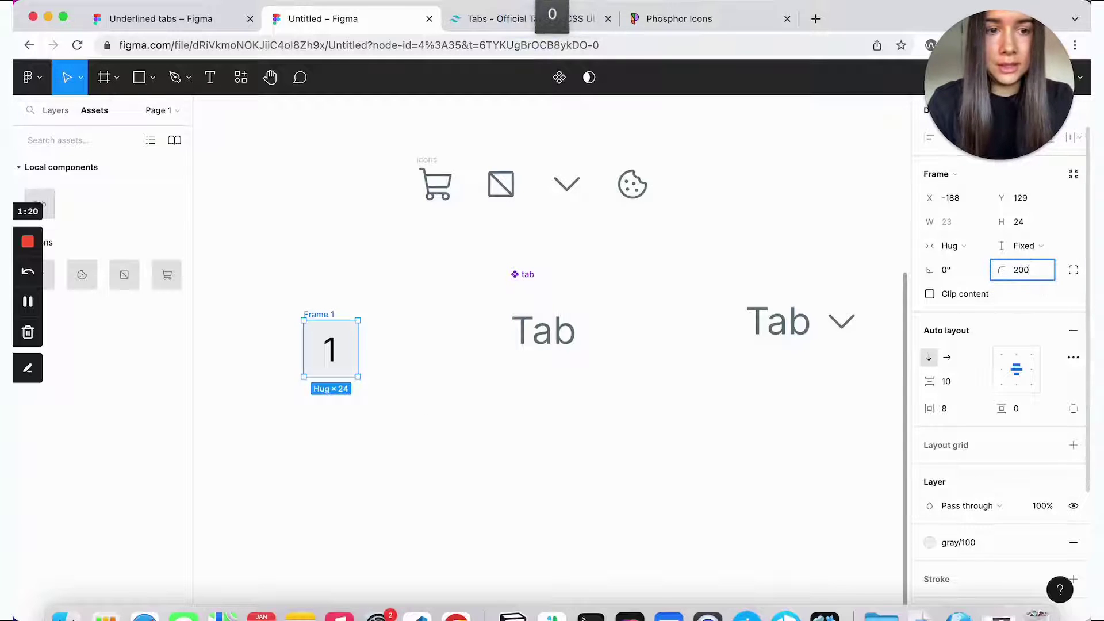
key(Return)
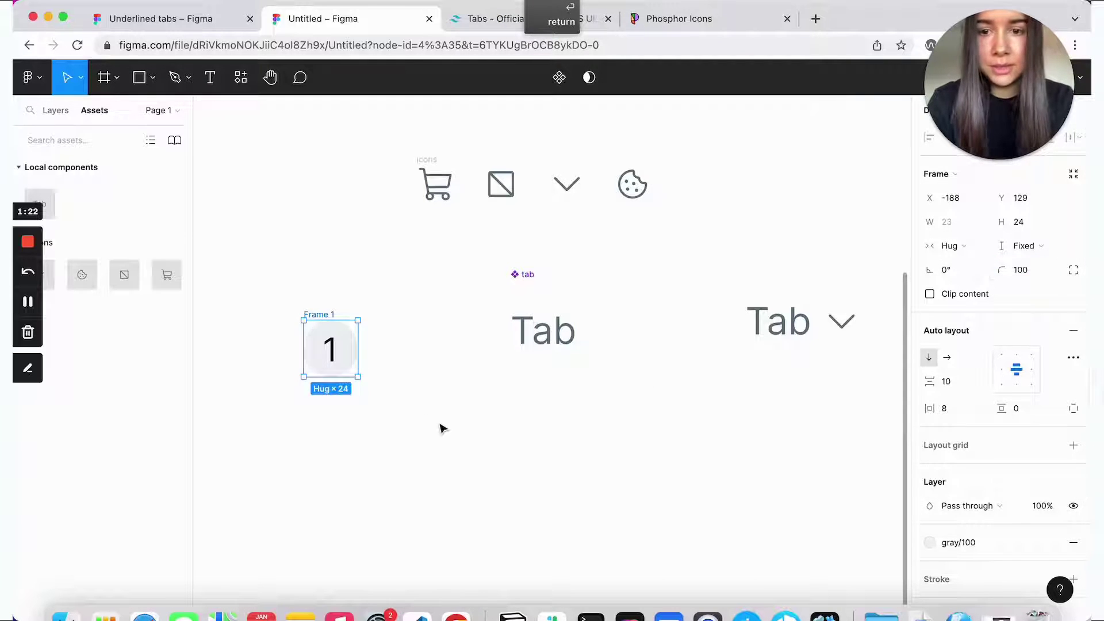
click(441, 426)
Step: Apply the gray/700 color style to the number text inside its rounded frame
click(330, 317)
click(330, 346)
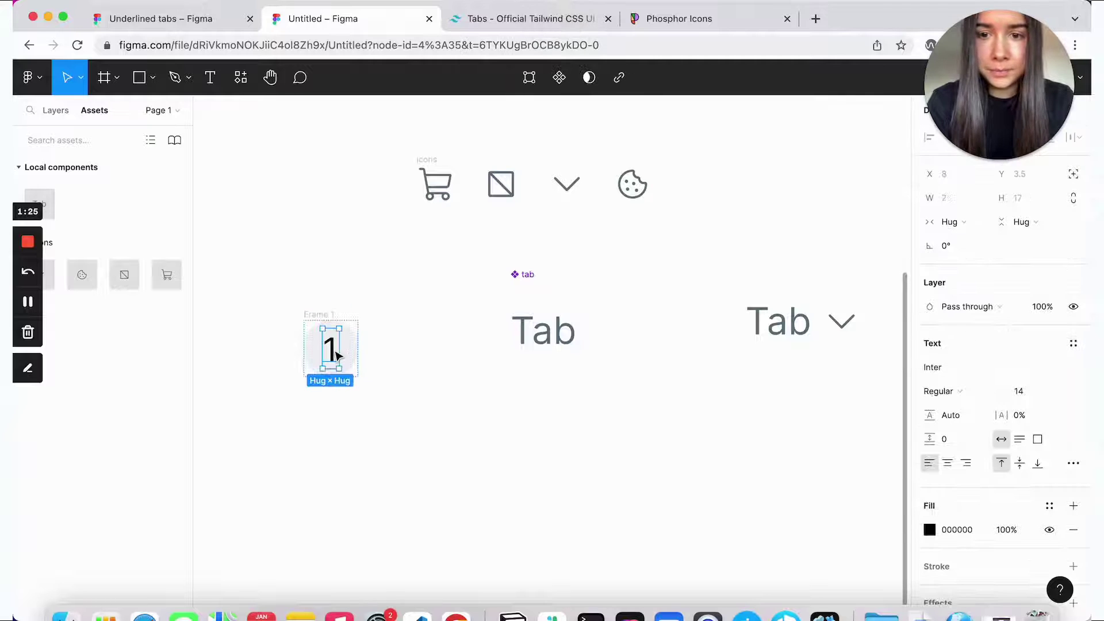
click(1049, 455)
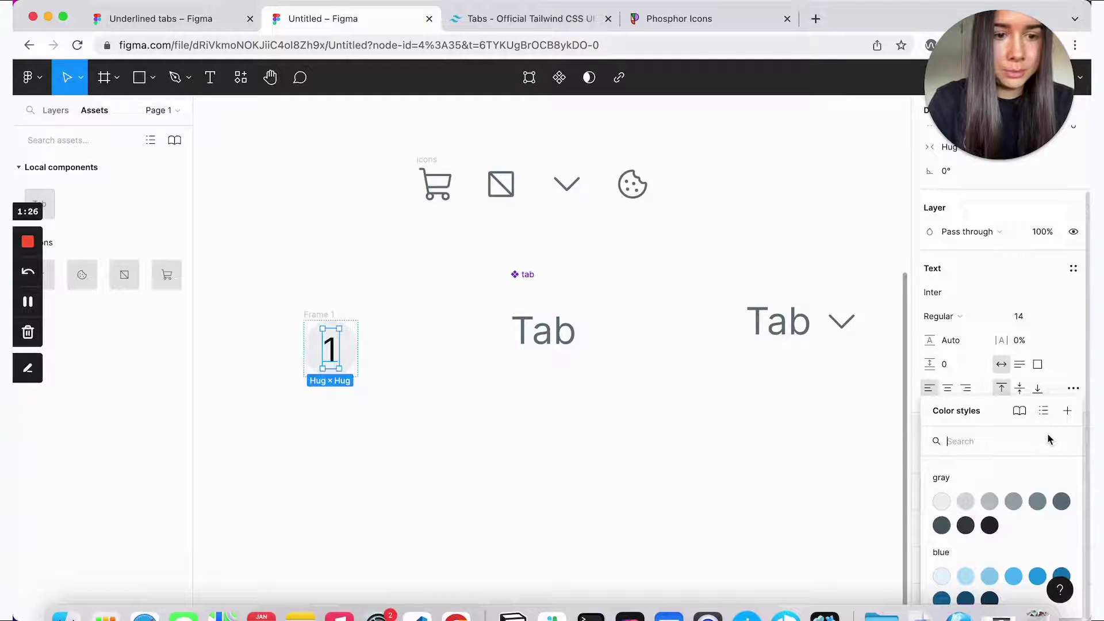
click(955, 533)
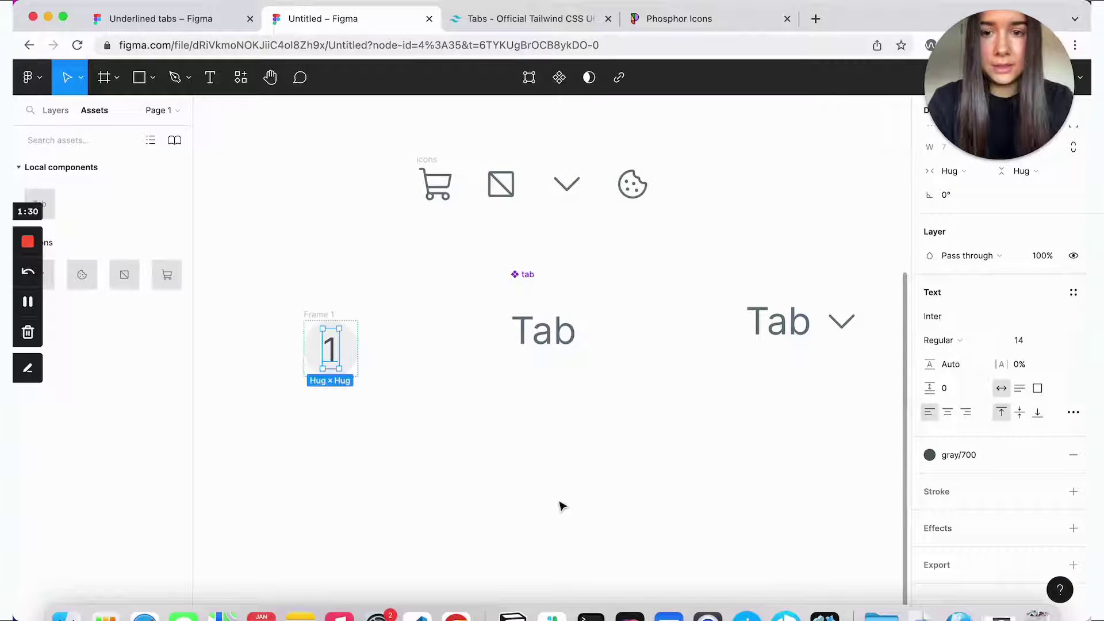
click(345, 309)
key(super+z)
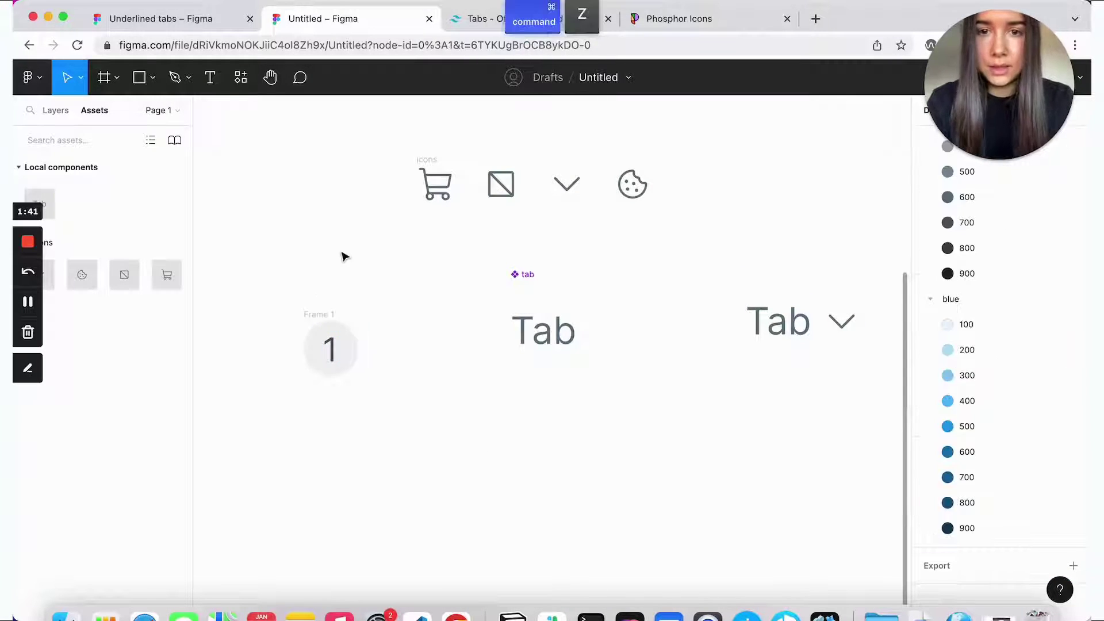
Step: Turn the number's frame into a component and rename it counter
click(333, 315)
key(super+alt+k)
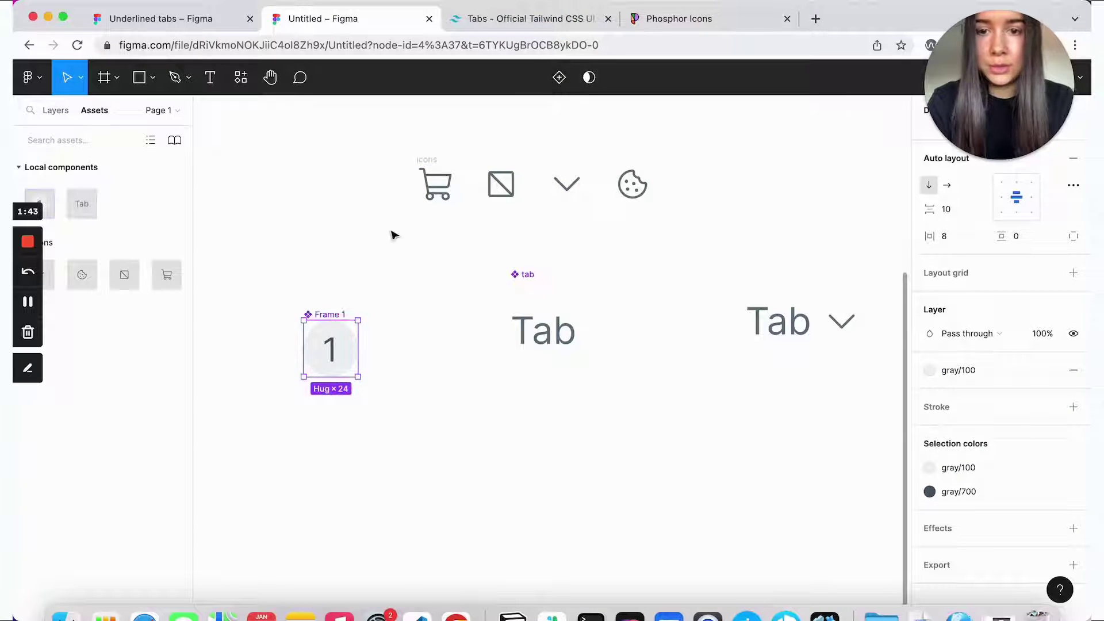
double_click(326, 313)
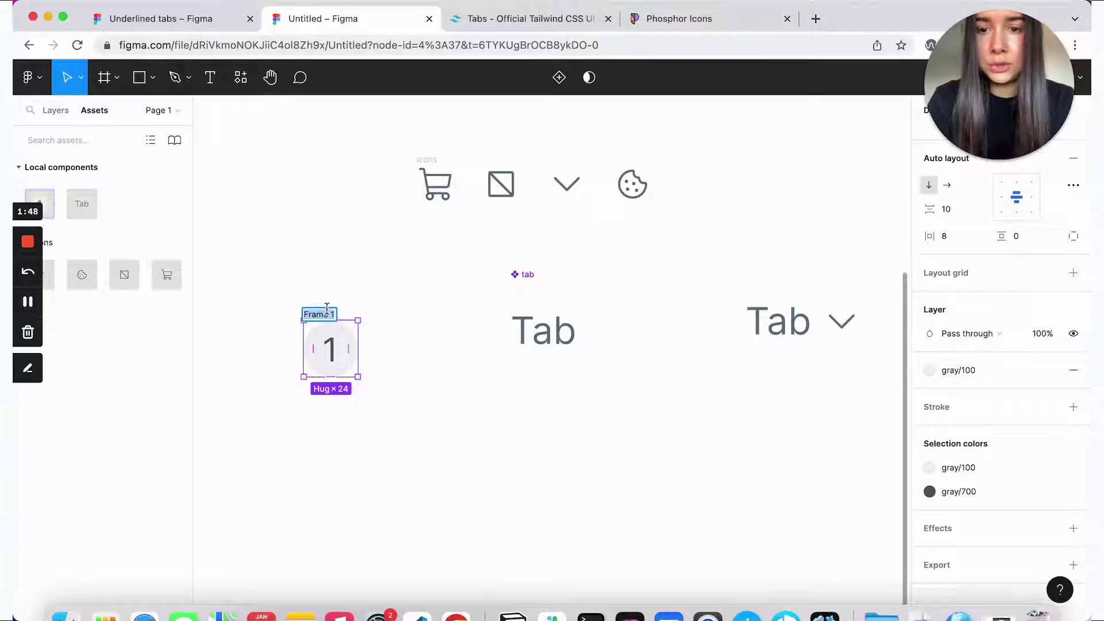
text(counter)
click(361, 289)
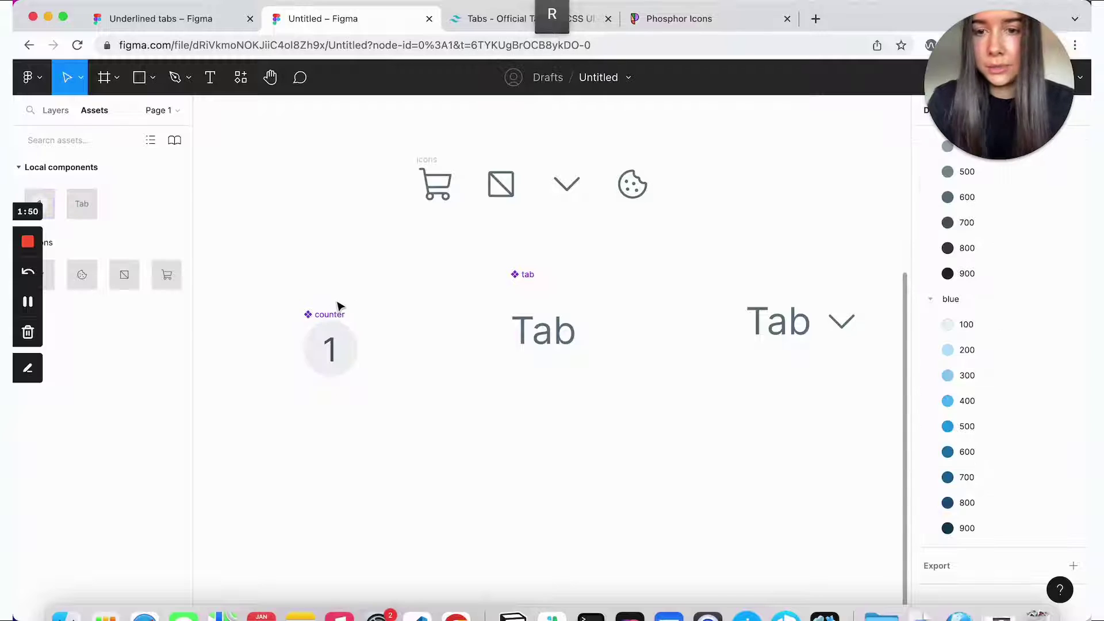
Step: Place a counter instance after the label in the tab component, and preview it with the Dropdown property set to True and back to False
click(323, 348)
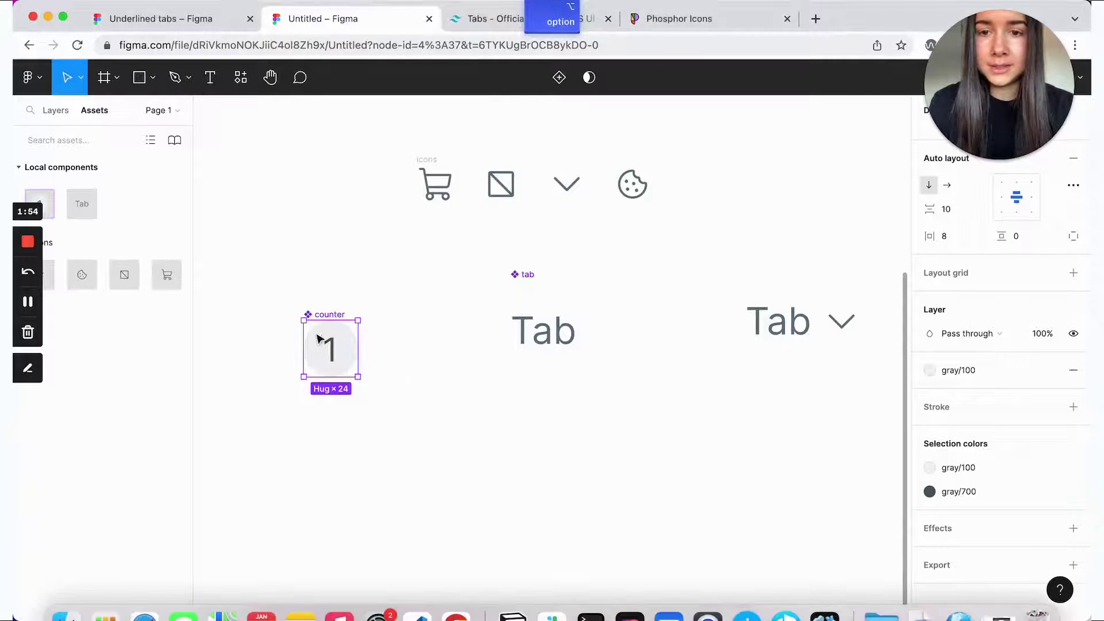
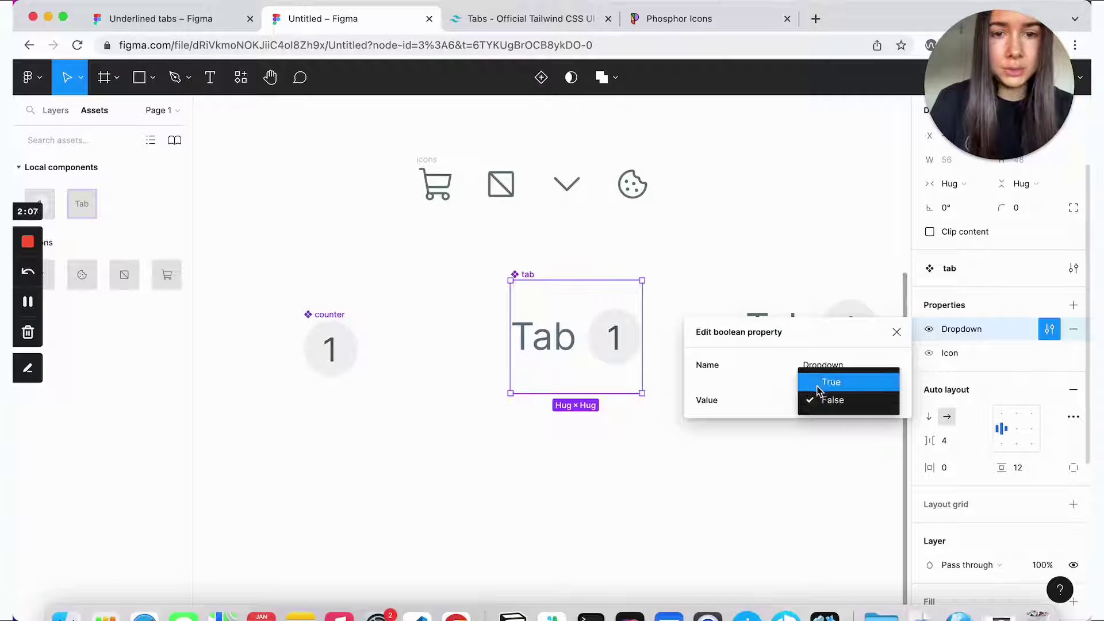
click(818, 385)
drag(539, 279, 469, 269)
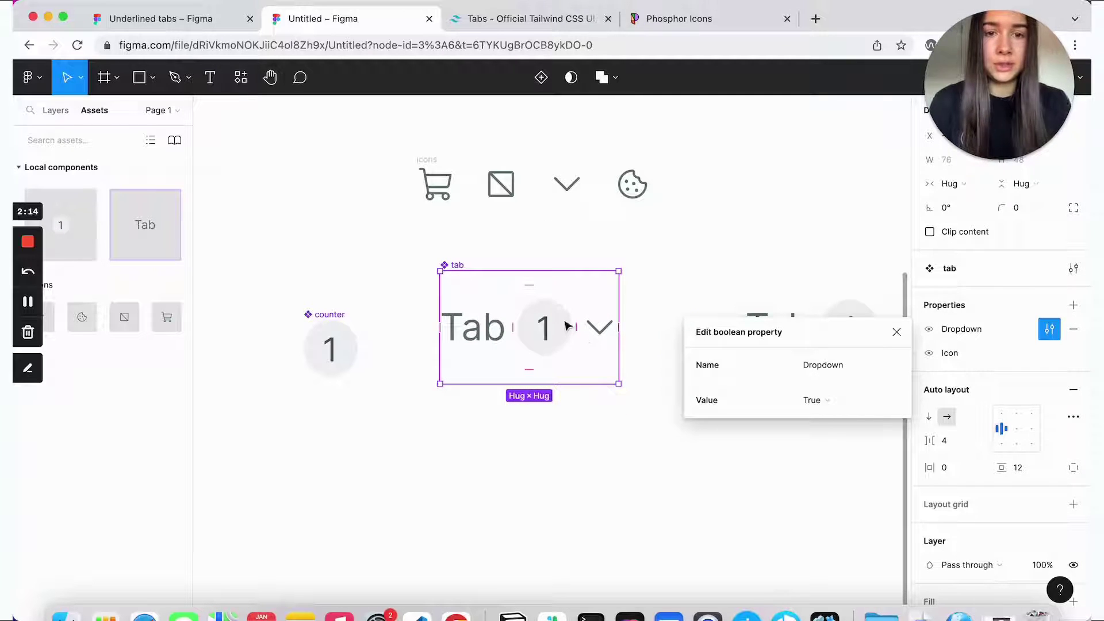
click(811, 401)
click(817, 419)
click(830, 446)
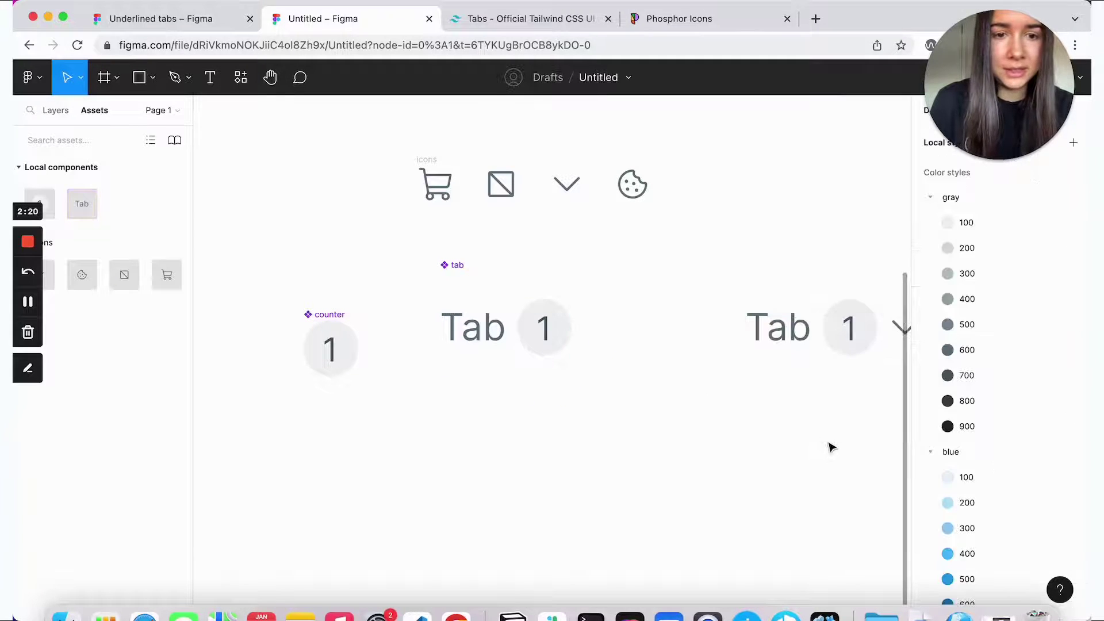
Step: Create a boolean property named Counter with the value False for the visibility of the counter instance inside the tab component
double_click(544, 329)
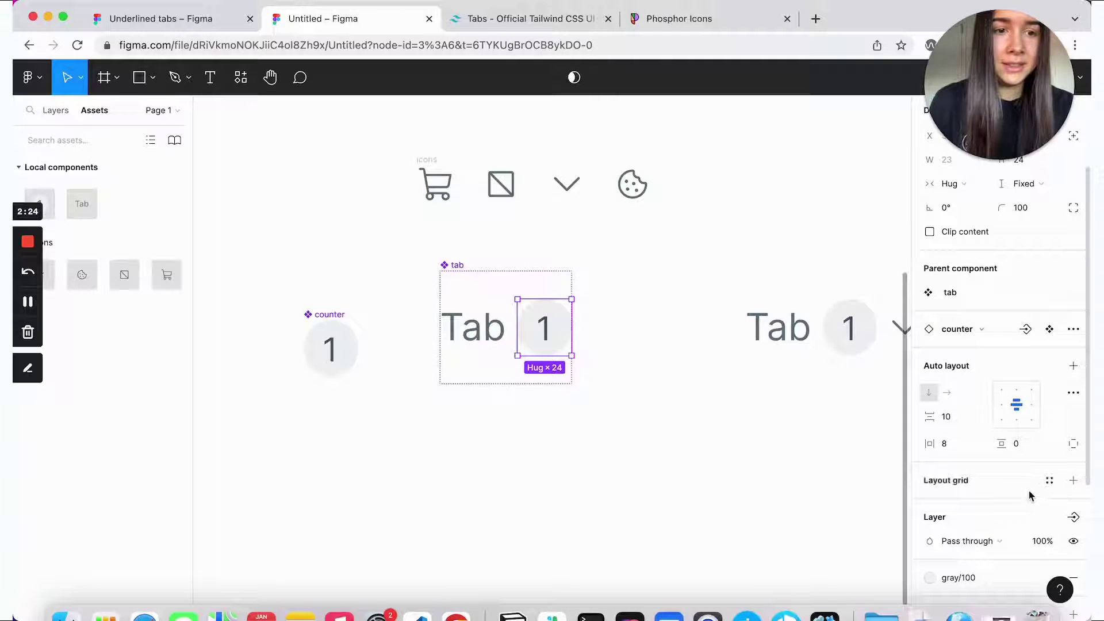
scroll(1029, 490, down, 5)
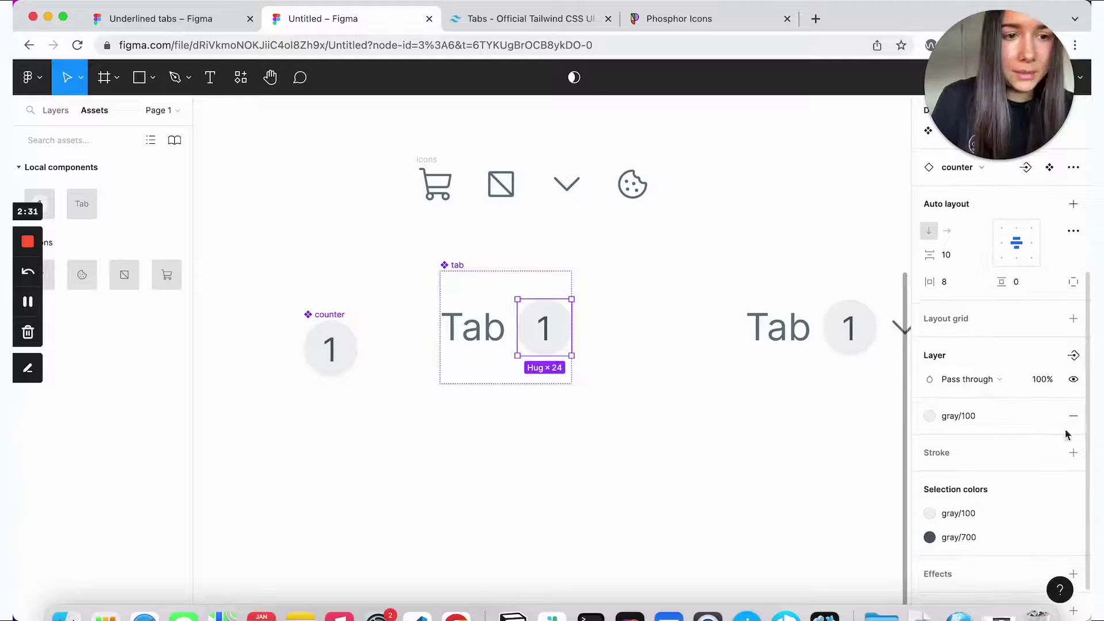
click(1073, 356)
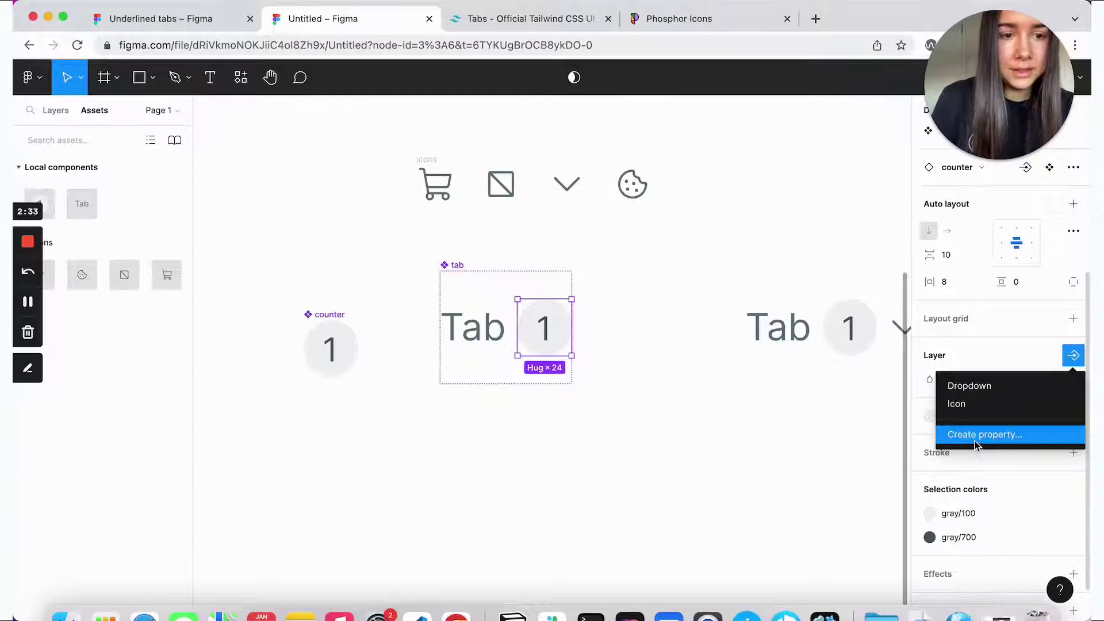
click(976, 440)
text(Counter)
click(599, 338)
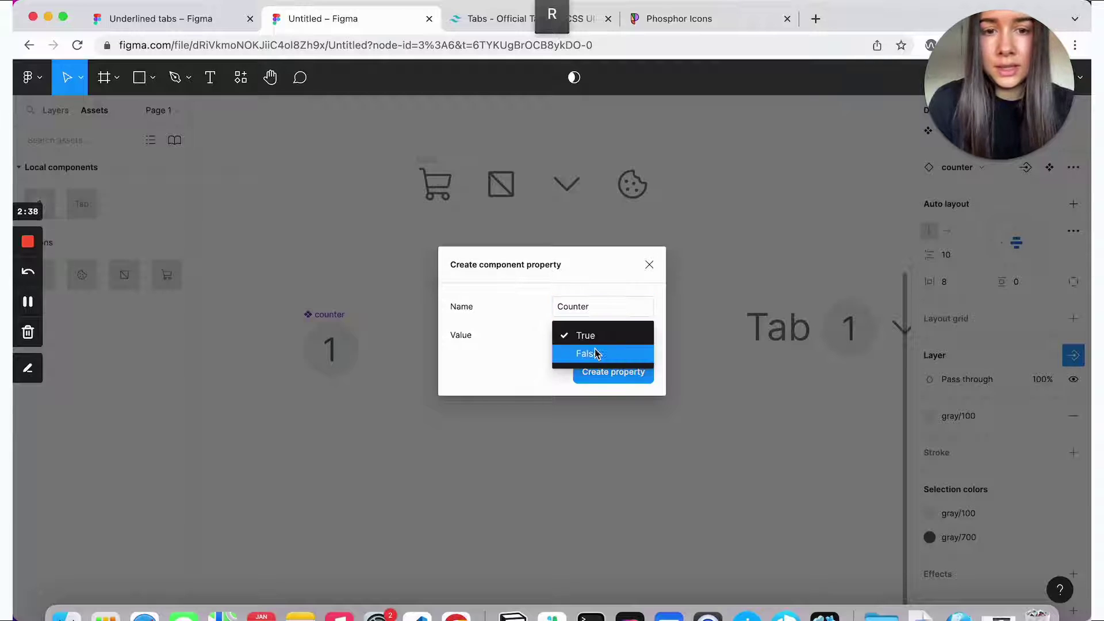
click(597, 353)
click(613, 372)
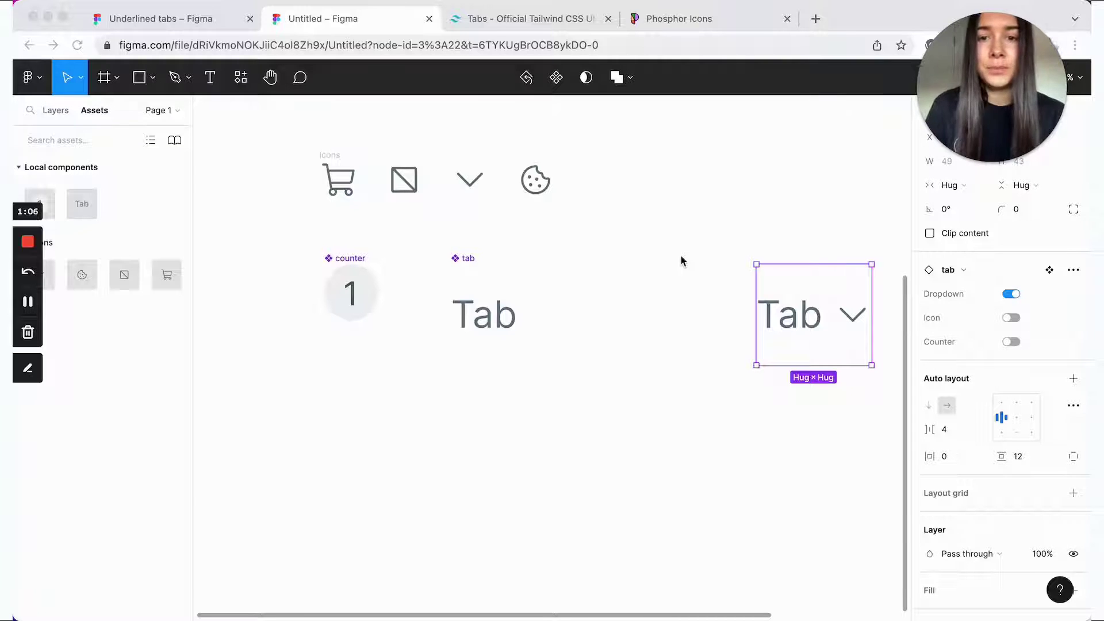
Step: Add a variant property to the tab component and move the component set clear of the icons and the counter
click(472, 276)
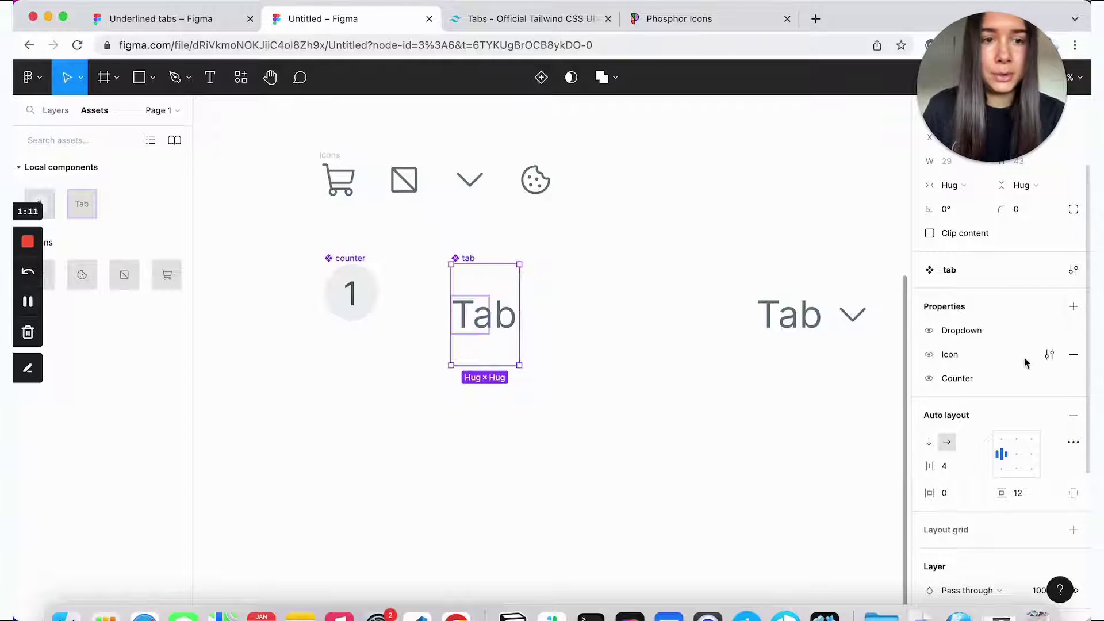
click(1076, 311)
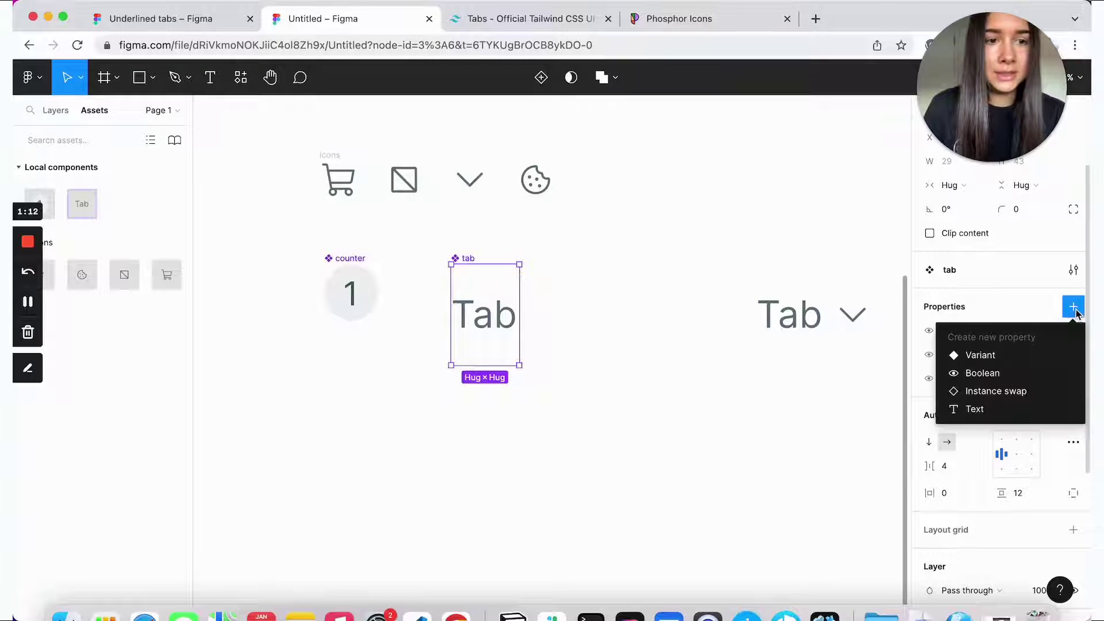
click(985, 357)
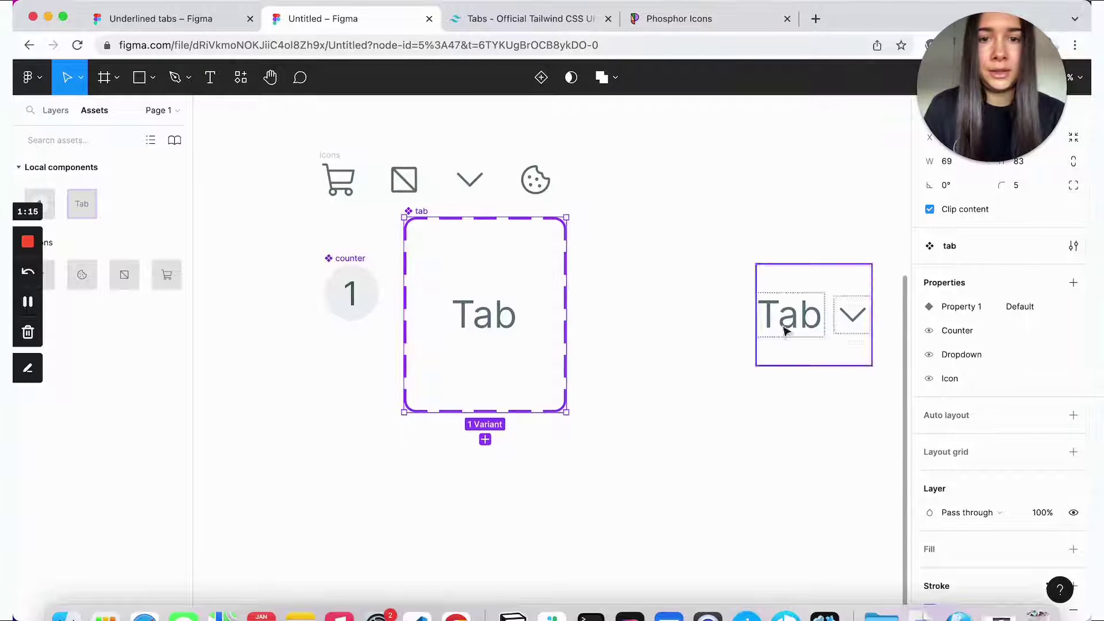
drag(422, 214, 454, 254)
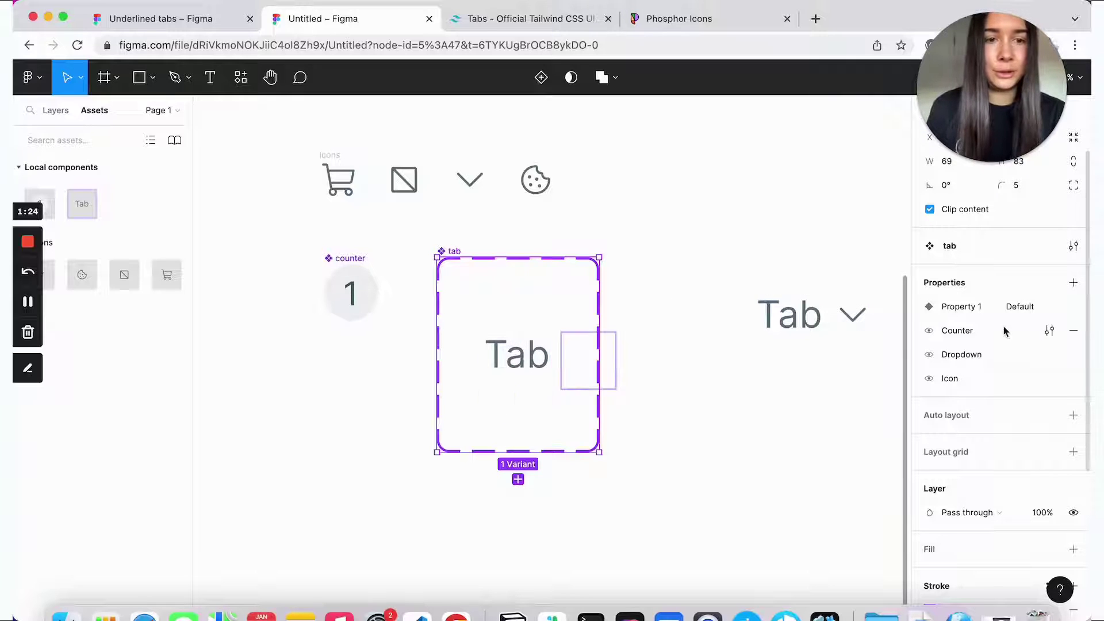
Step: Rename the tab's variant property to Selected and set the existing variant's value to no
double_click(972, 308)
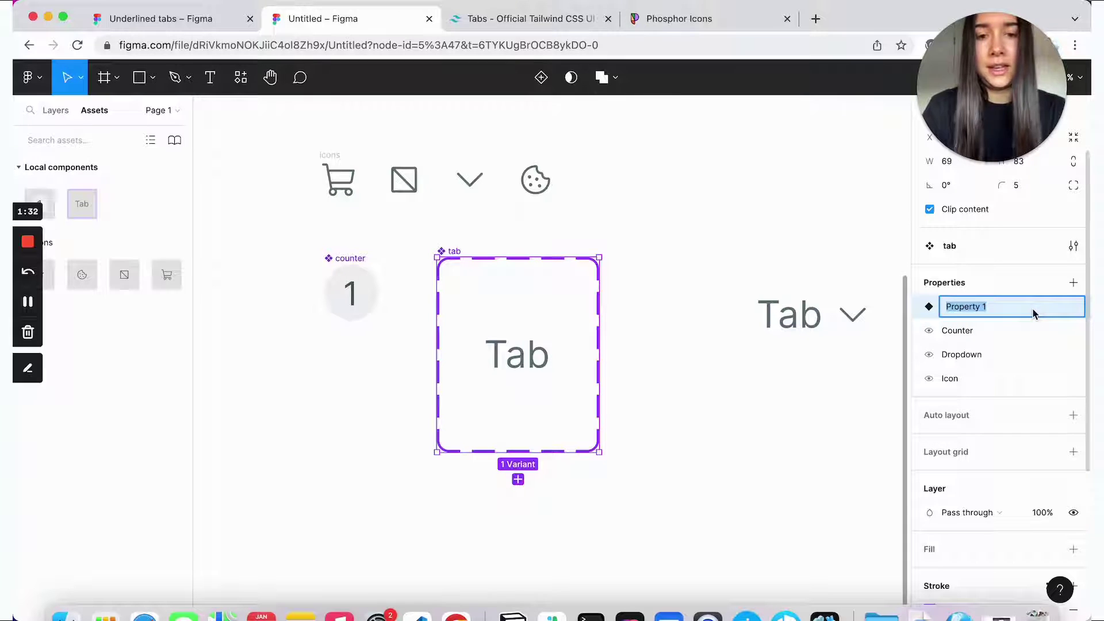
text(Selected)
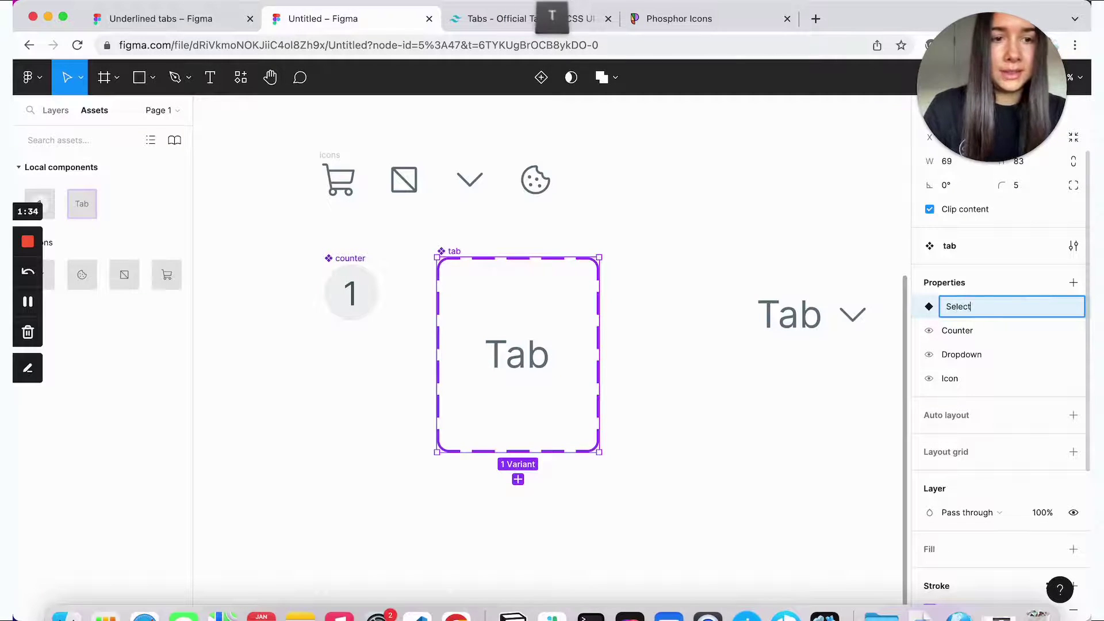
key(Return)
key(Return)
click(1011, 361)
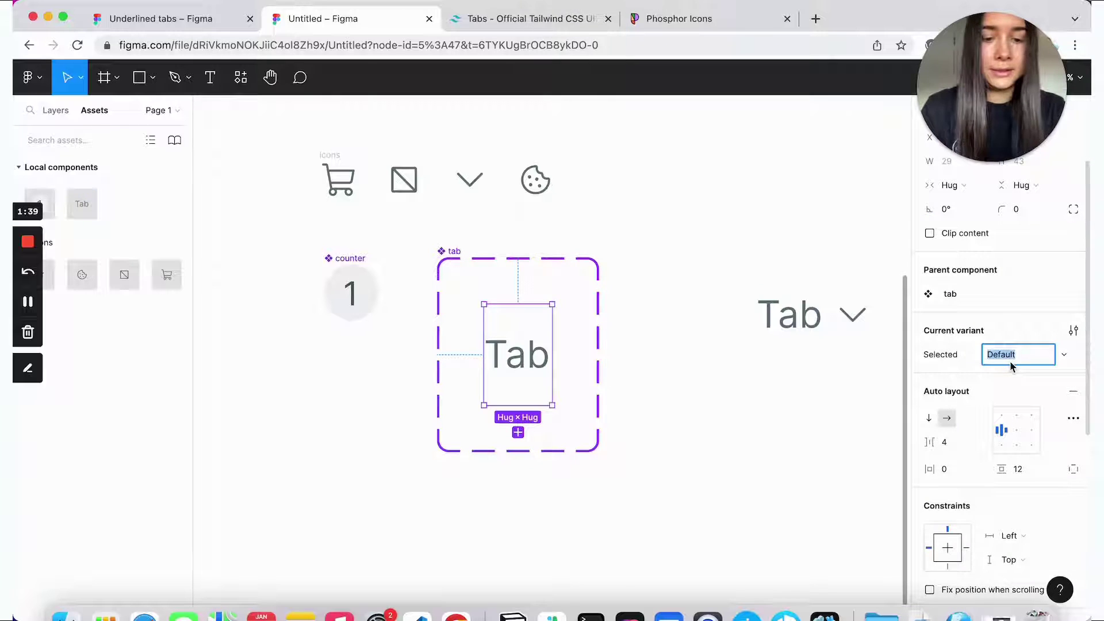
text(no)
click(1007, 332)
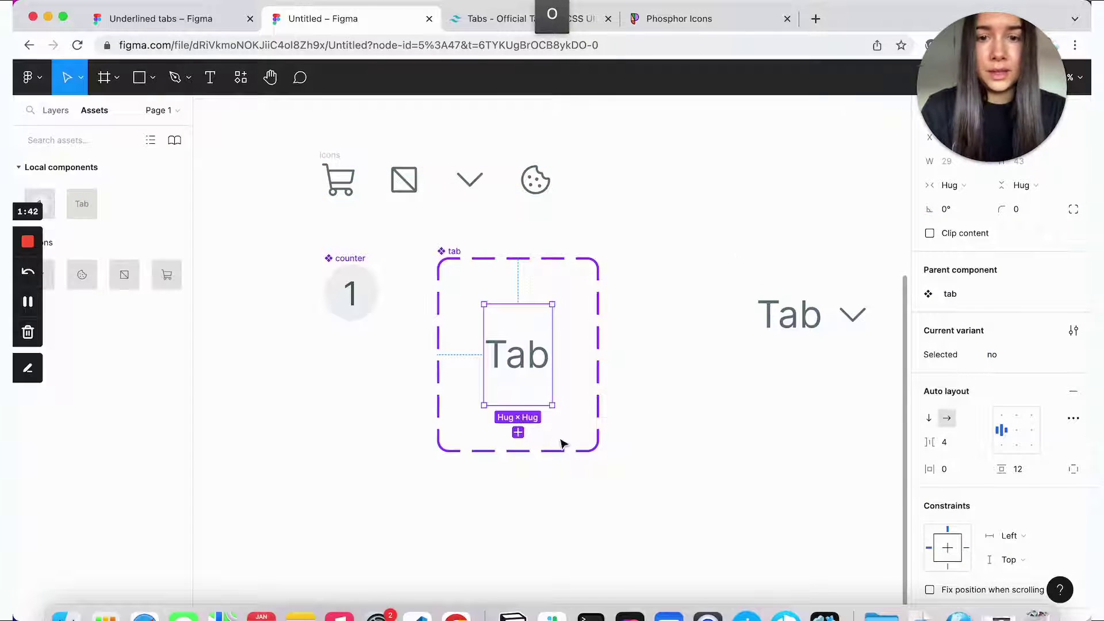
Step: Add a second variant to the tab component set and stack the variants with vertical auto layout
click(518, 433)
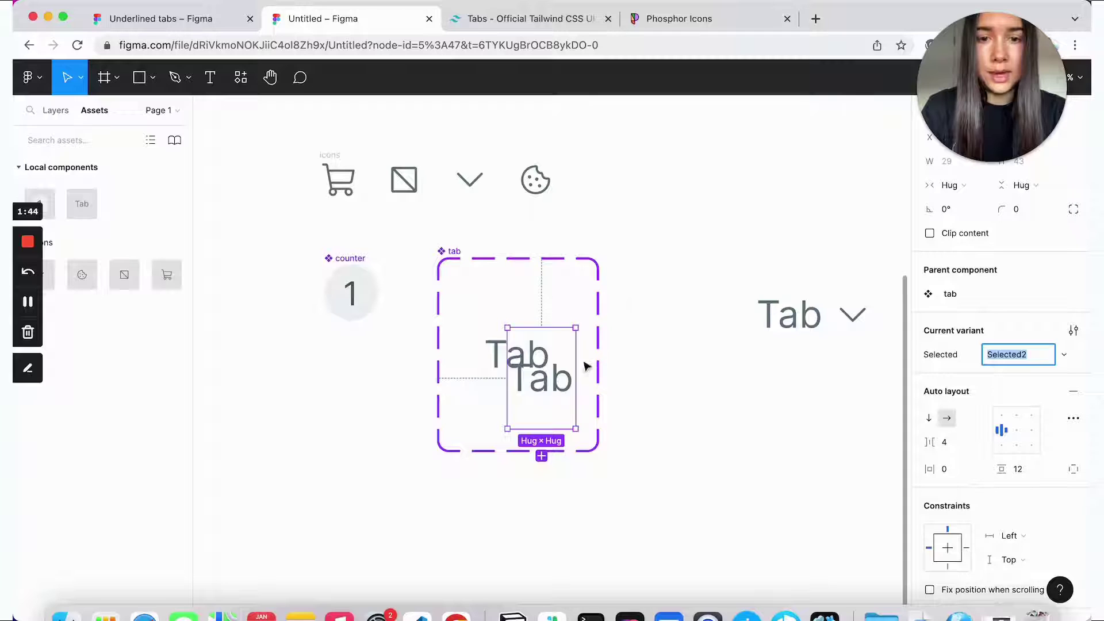
click(446, 251)
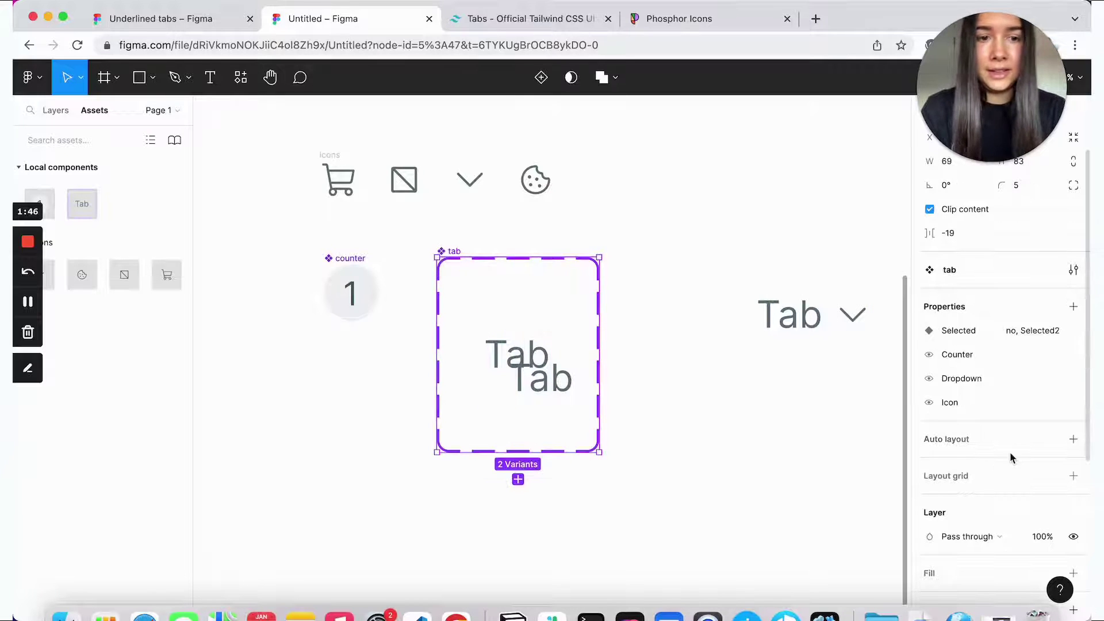
scroll(1011, 456, down, 2)
click(1073, 372)
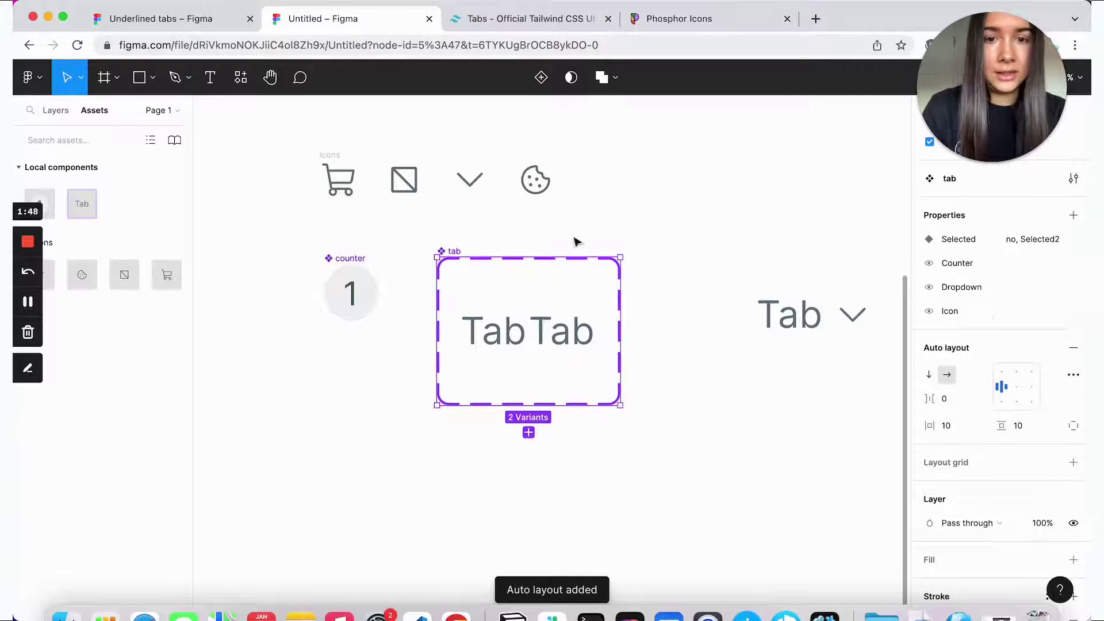
click(929, 375)
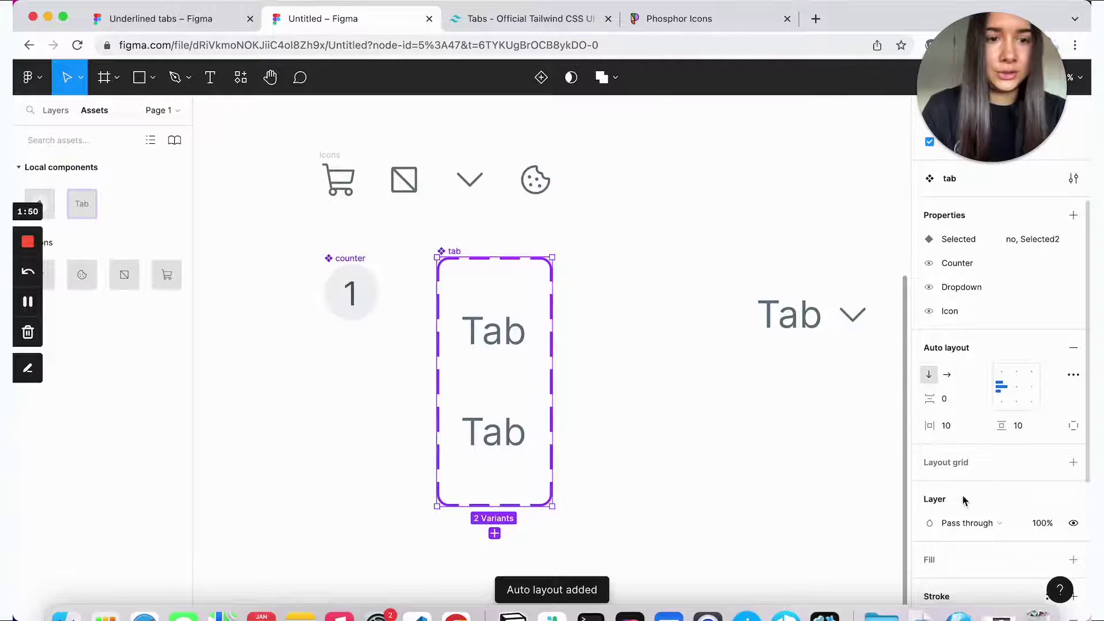
Step: Set the tab component set's vertical and horizontal padding to 16 and the spacing between variants to 8
click(1035, 426)
text(16)
key(Return)
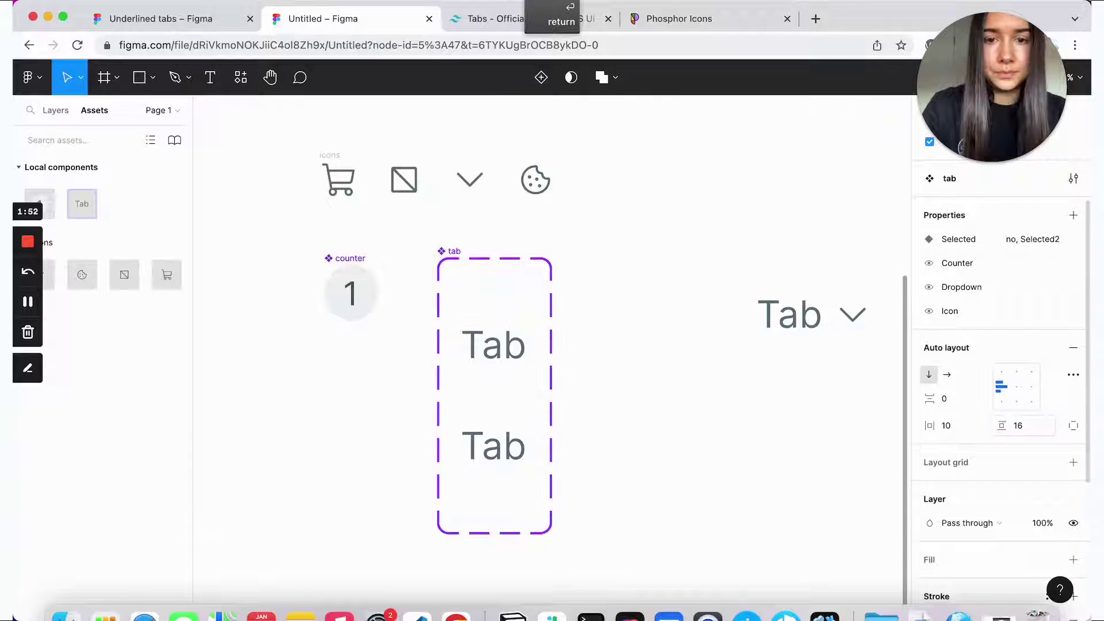
click(955, 425)
text(16)
key(Return)
click(944, 398)
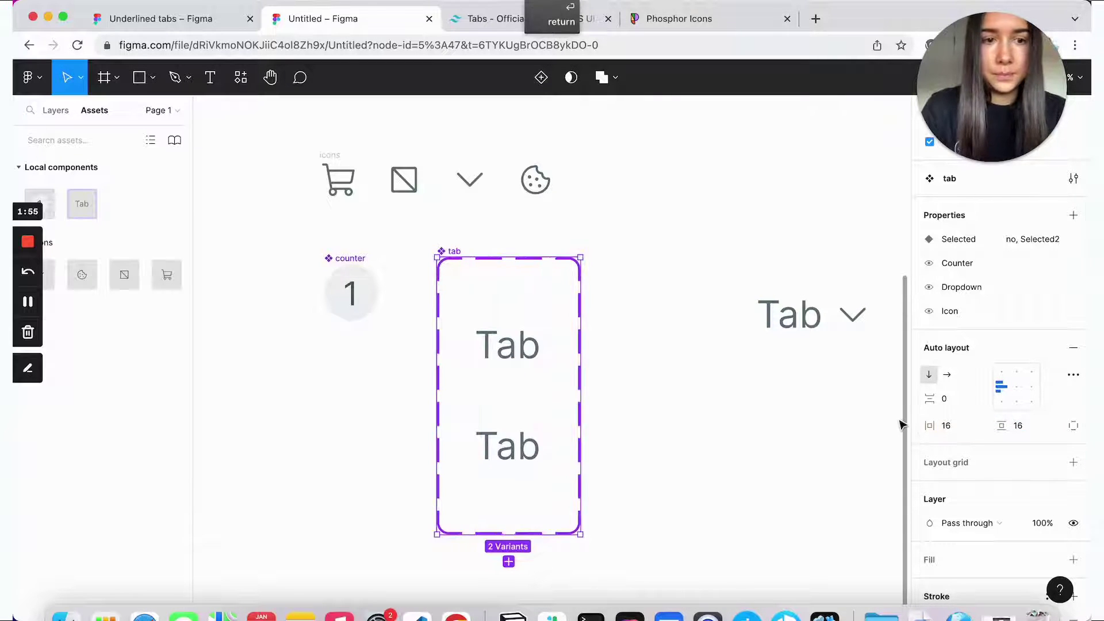
text(8)
key(Return)
Step: Set the Selected value of the lower tab variant to yes
click(508, 351)
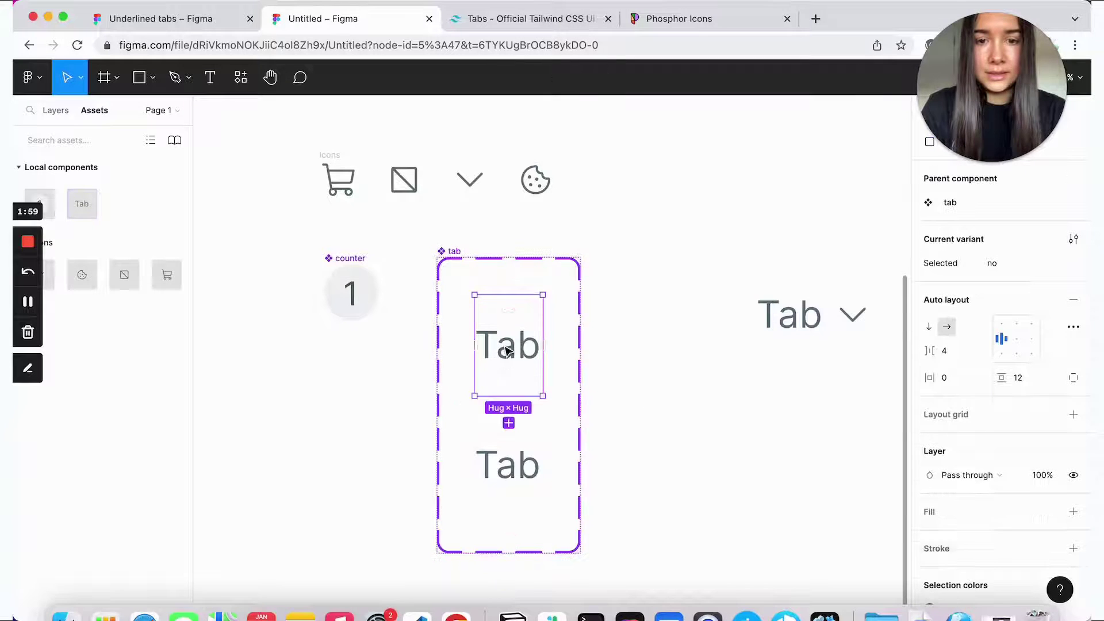
click(516, 486)
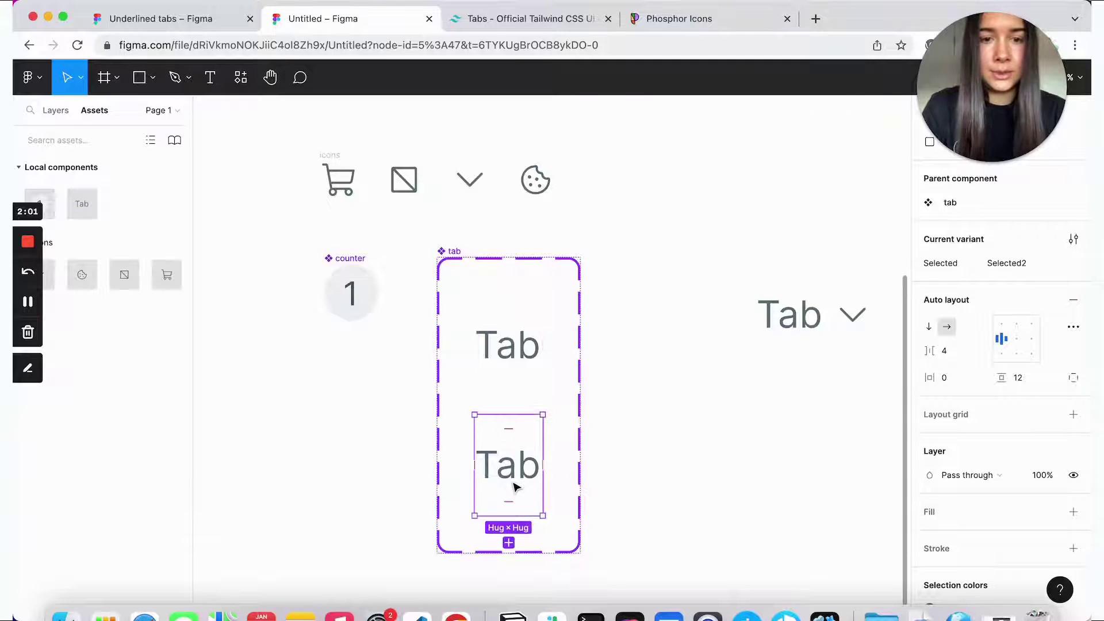
click(1033, 260)
text(yes)
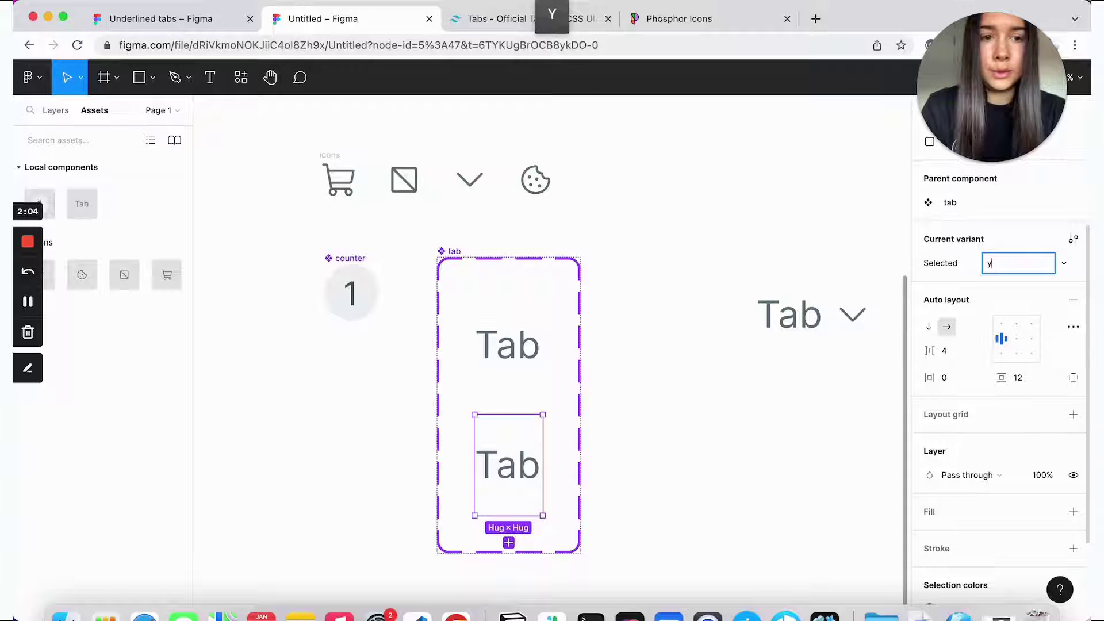
click(997, 251)
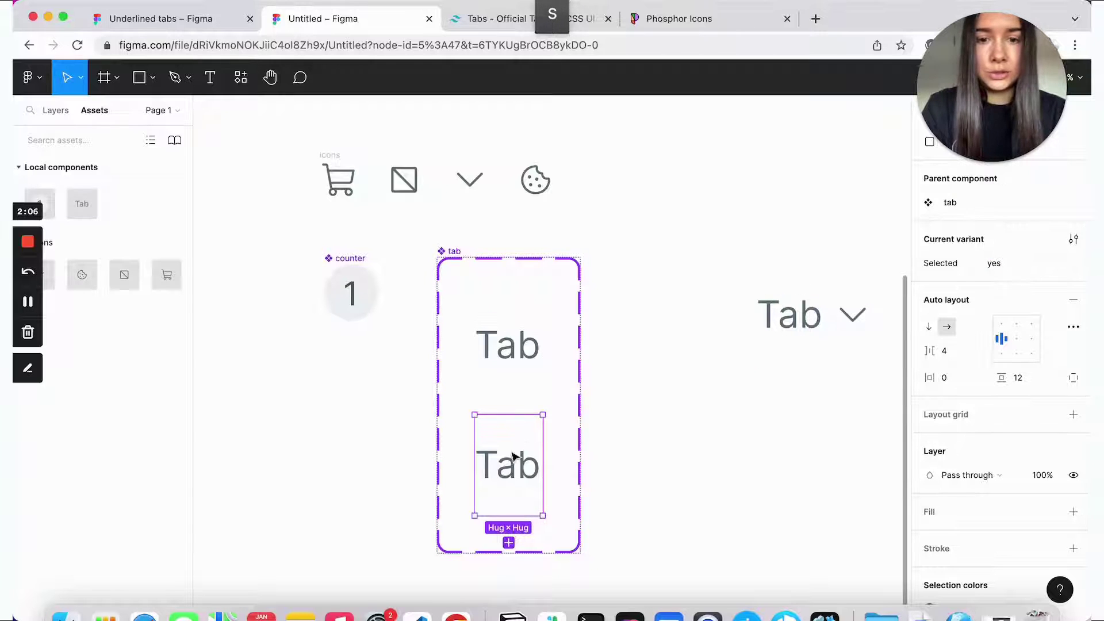
scroll(1027, 469, down, 3)
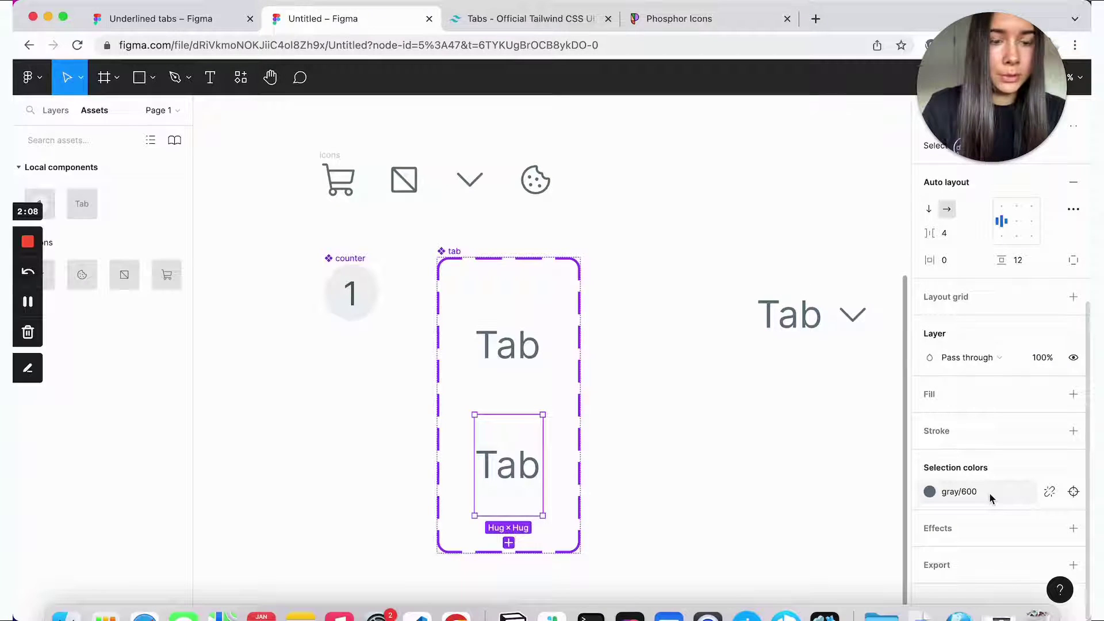
Step: Recolor the lower tab variant's text to blue/600 and give the variant a 2 px inside stroke in blue/500 along its bottom edge only
click(993, 498)
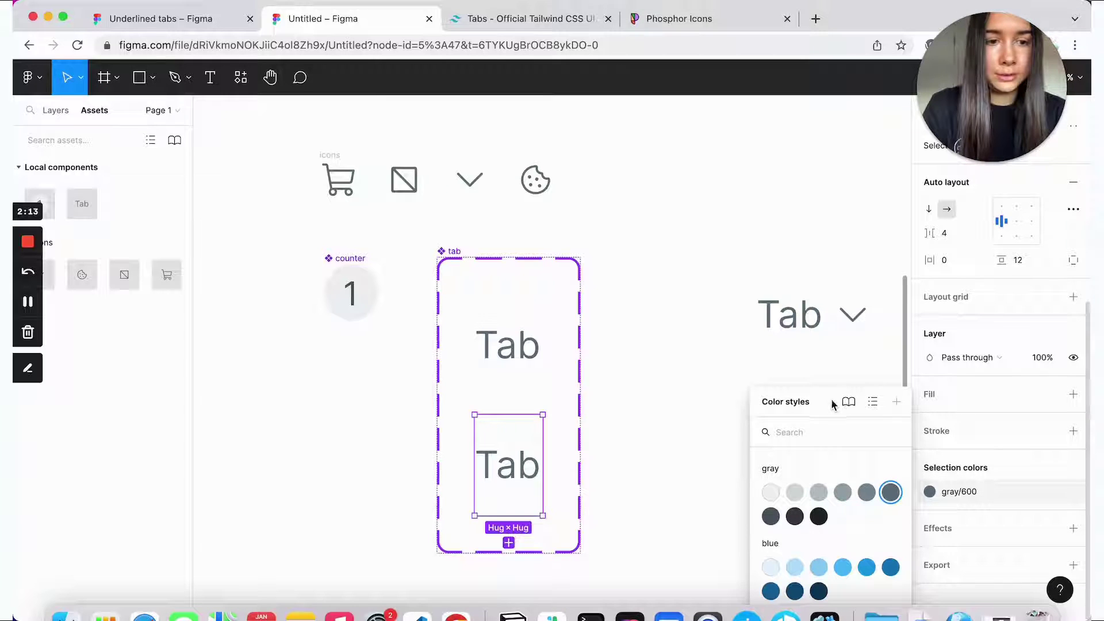
click(891, 569)
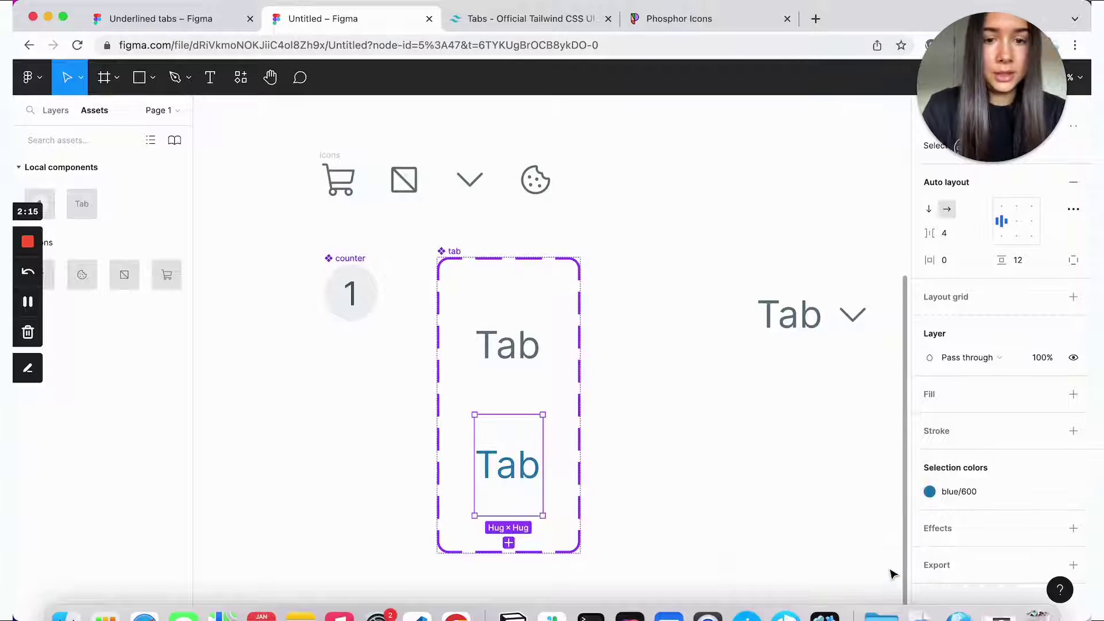
click(1074, 431)
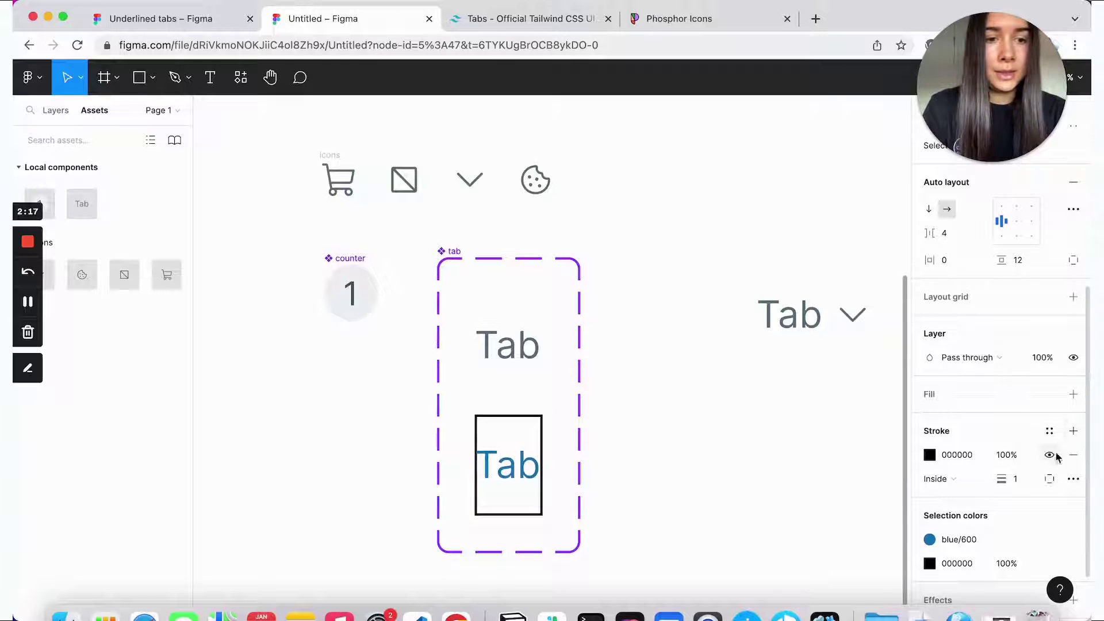
click(1049, 479)
click(1049, 533)
click(1017, 479)
text(2)
key(Return)
scroll(1011, 382, down, 3)
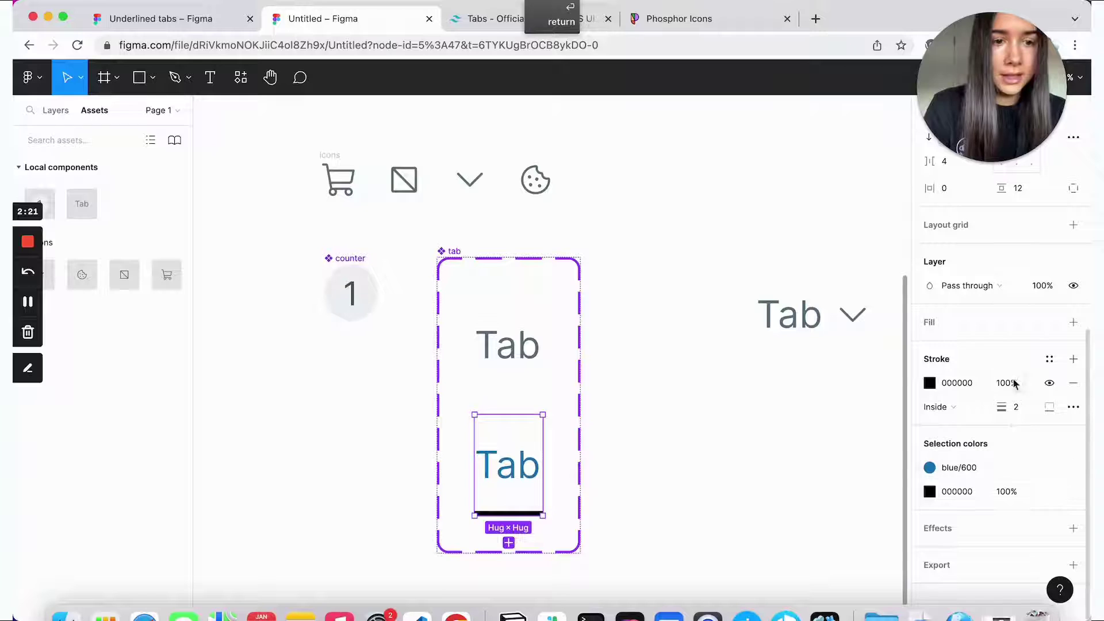
click(1050, 359)
click(1037, 551)
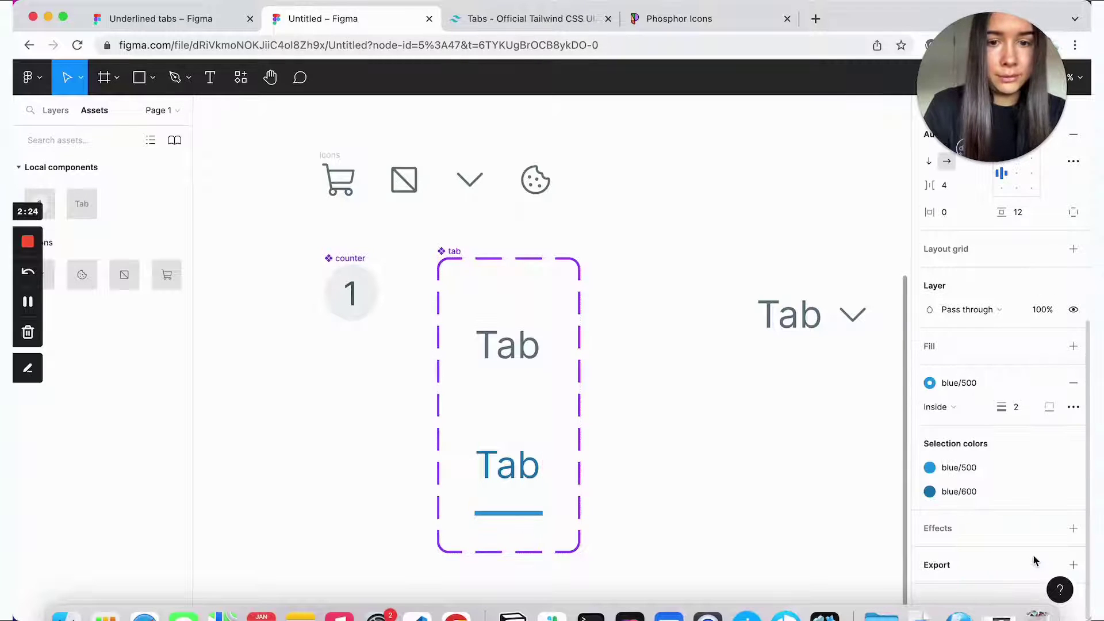
Step: Set the Counter, Dropdown and Icon boolean properties of the tab component set to True
click(582, 315)
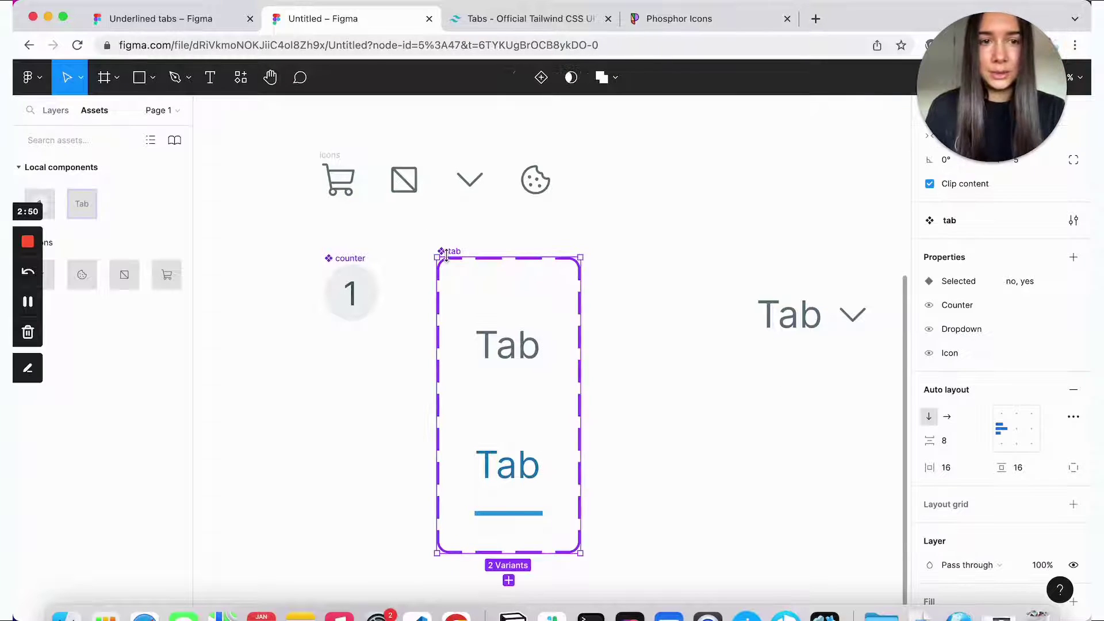
click(1050, 305)
click(837, 376)
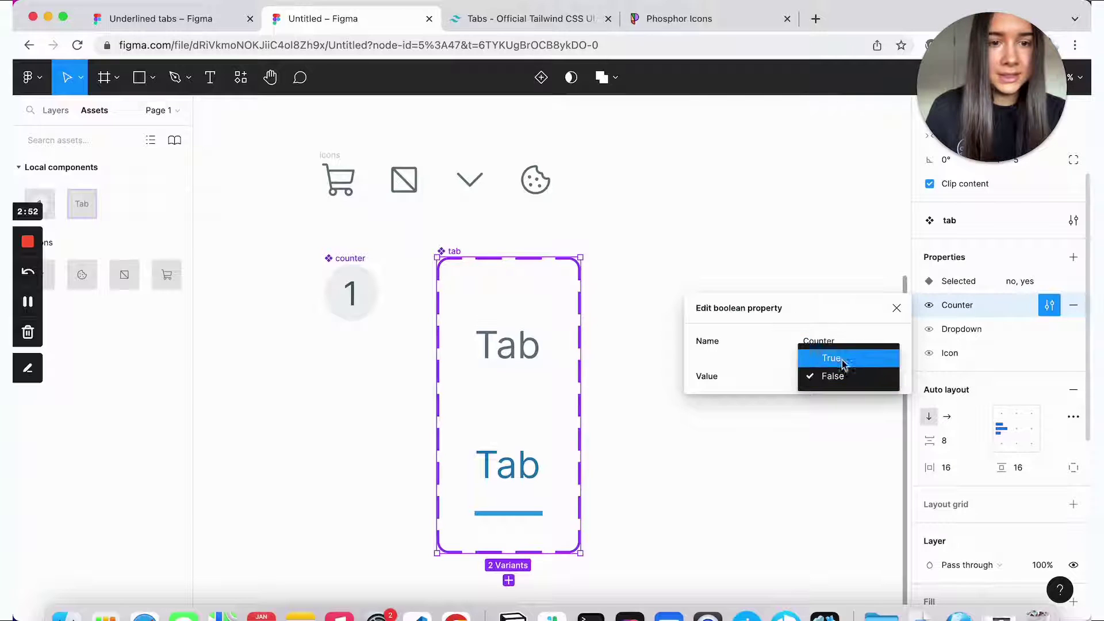
click(839, 360)
click(1049, 329)
click(817, 400)
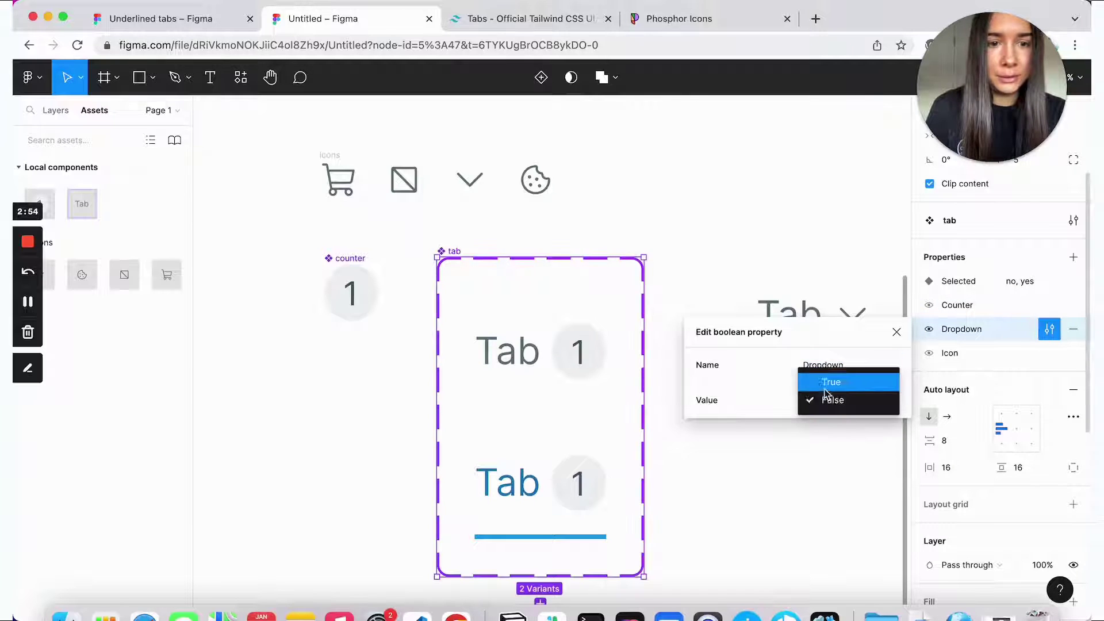
click(831, 383)
click(1049, 353)
click(828, 424)
click(827, 406)
click(786, 512)
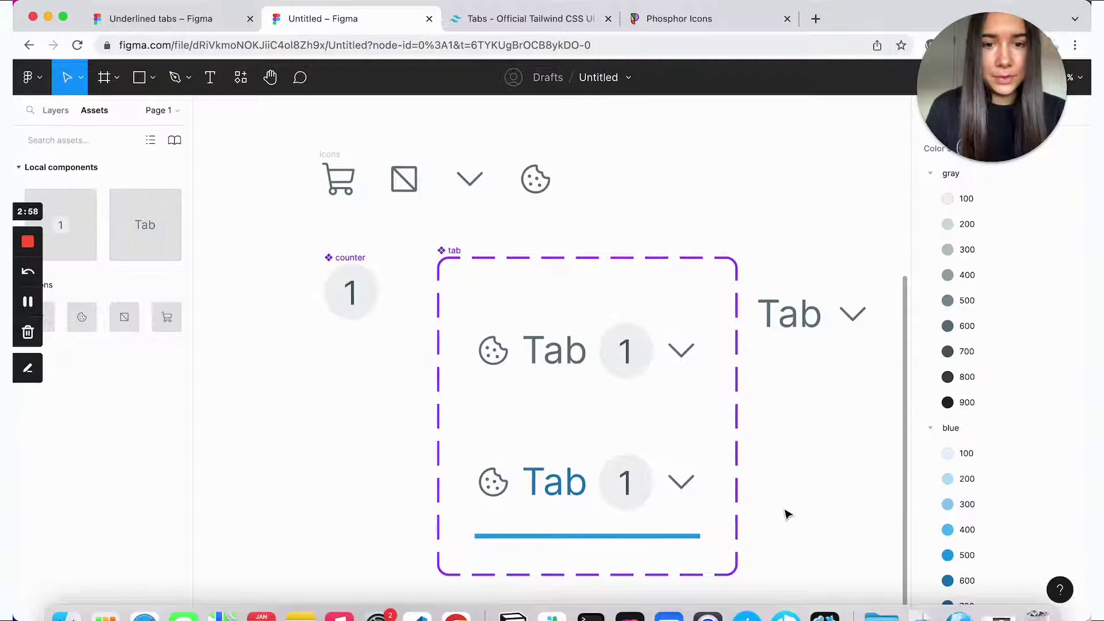
Step: Recolor the icon and chevron in the lower tab variant from gray/600 to blue/600
scroll(690, 466, down, 3)
click(585, 419)
scroll(1067, 433, down, 5)
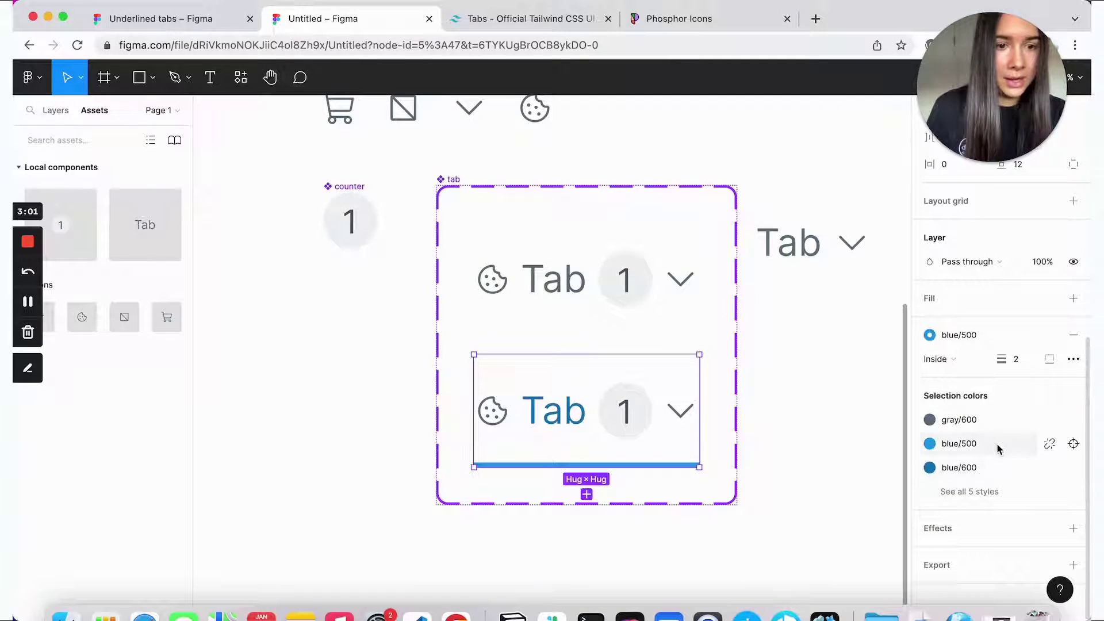
click(985, 424)
click(891, 568)
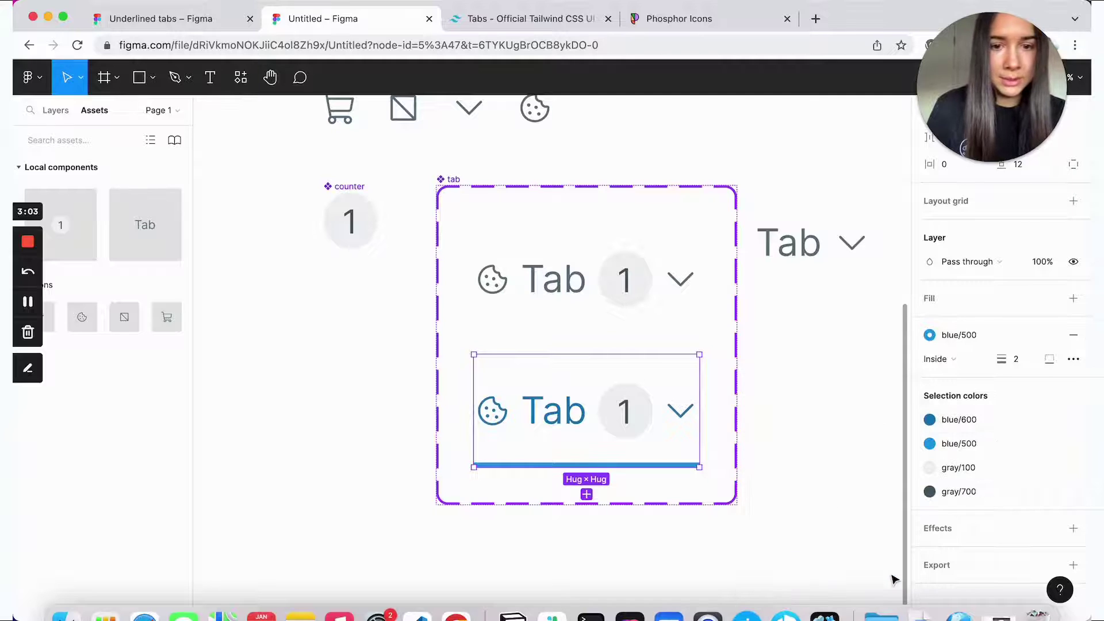
Step: In the lower tab variant, recolor the counter's background to blue/100 and its number to blue/600
click(972, 469)
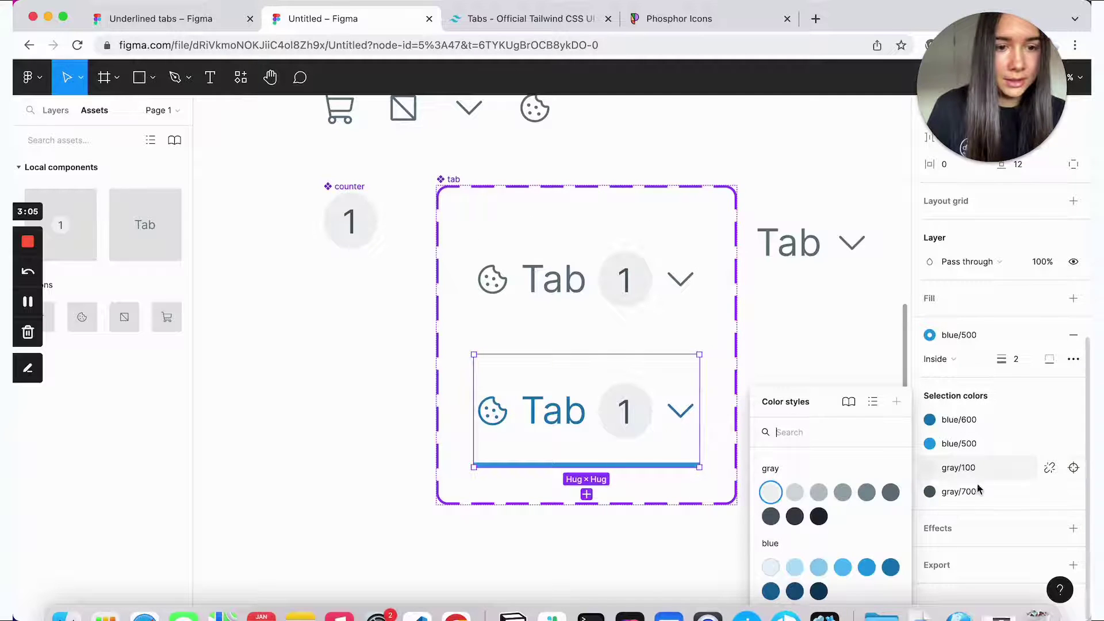
click(768, 569)
click(975, 491)
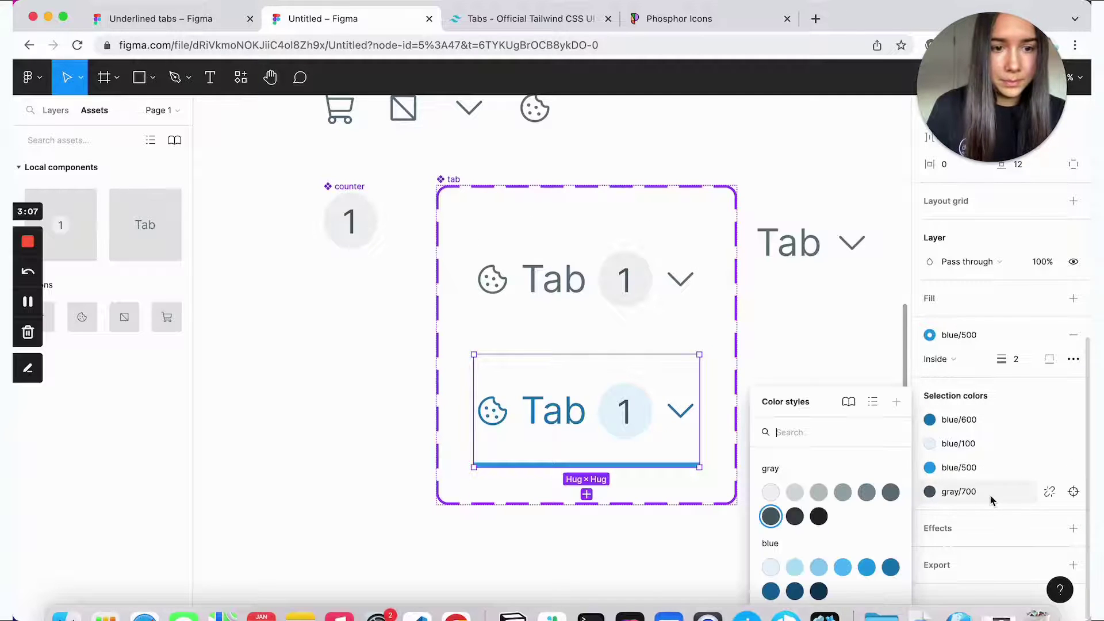
click(891, 567)
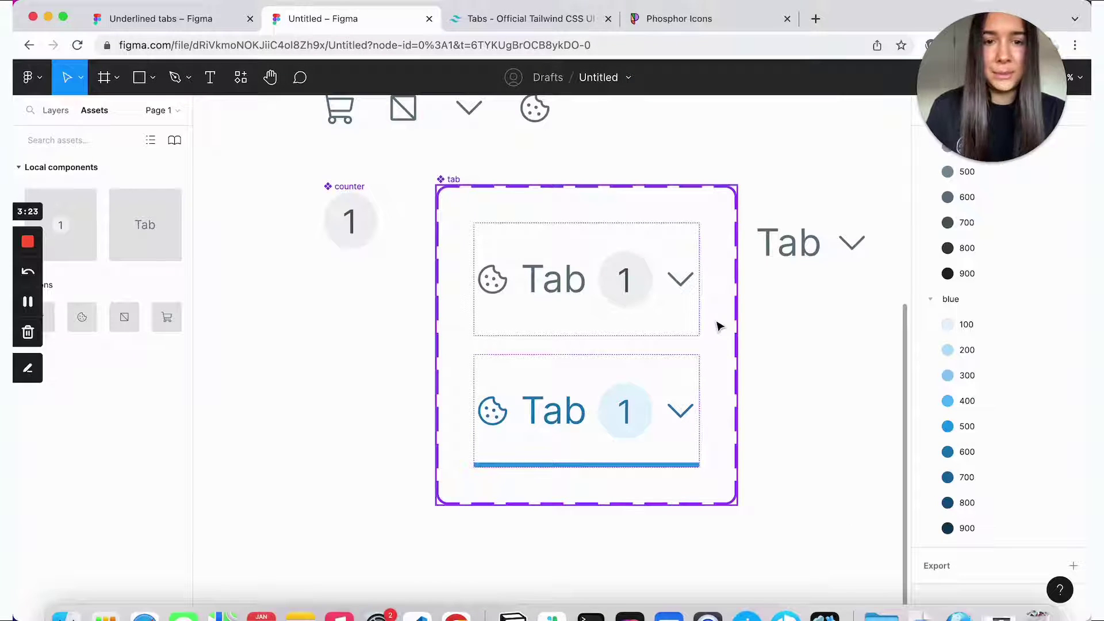
Step: Hide the cookie icon in both tab variants
click(502, 282)
click(494, 280)
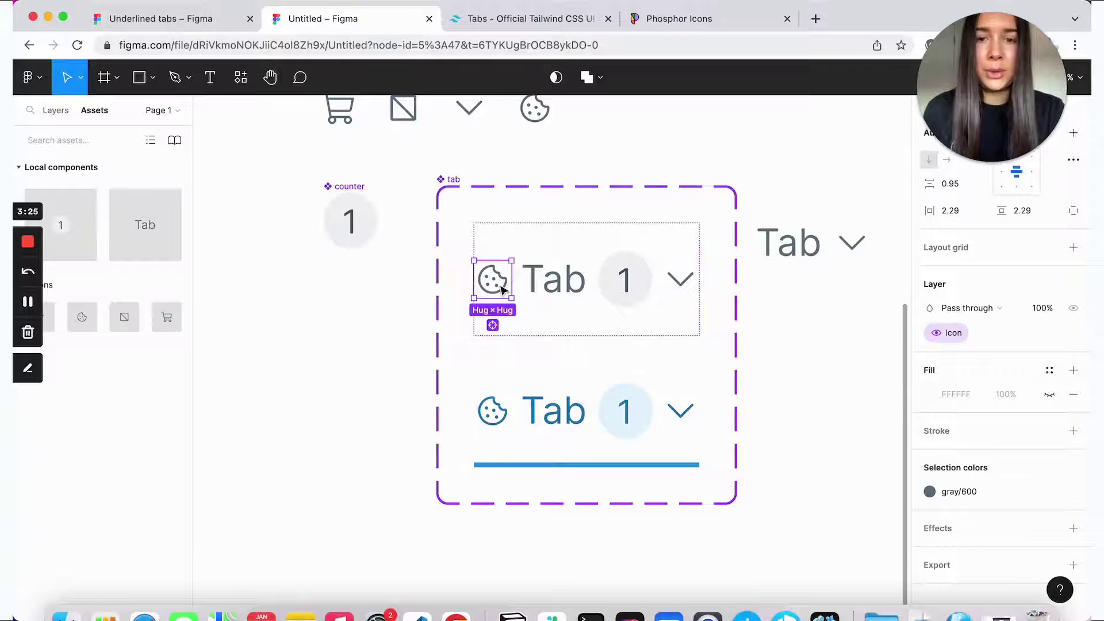
click(493, 325)
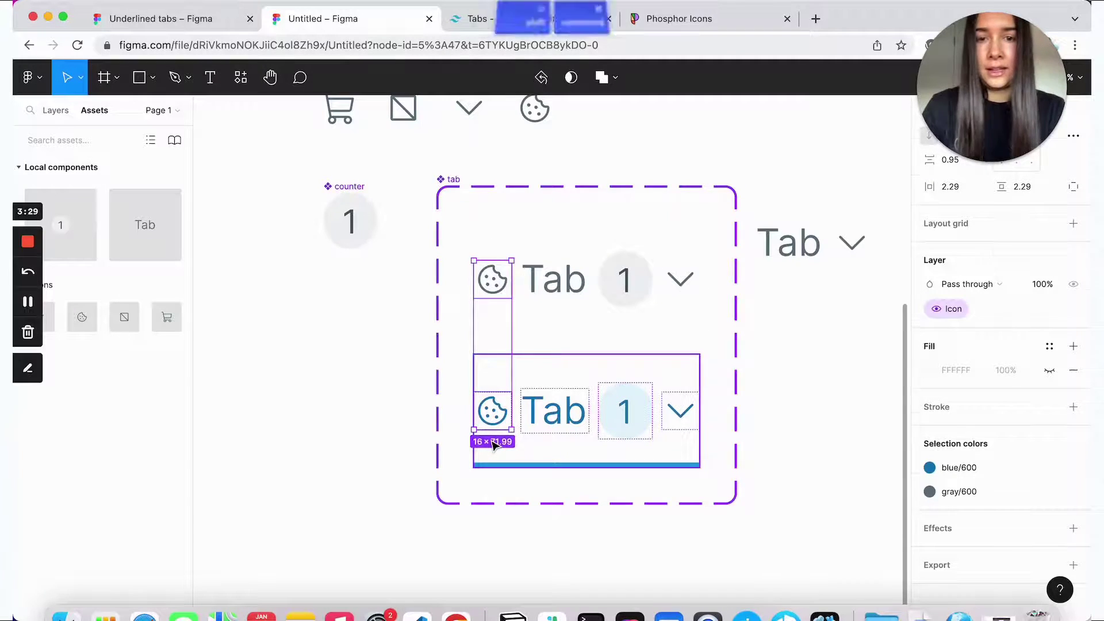
key(super+shift+h)
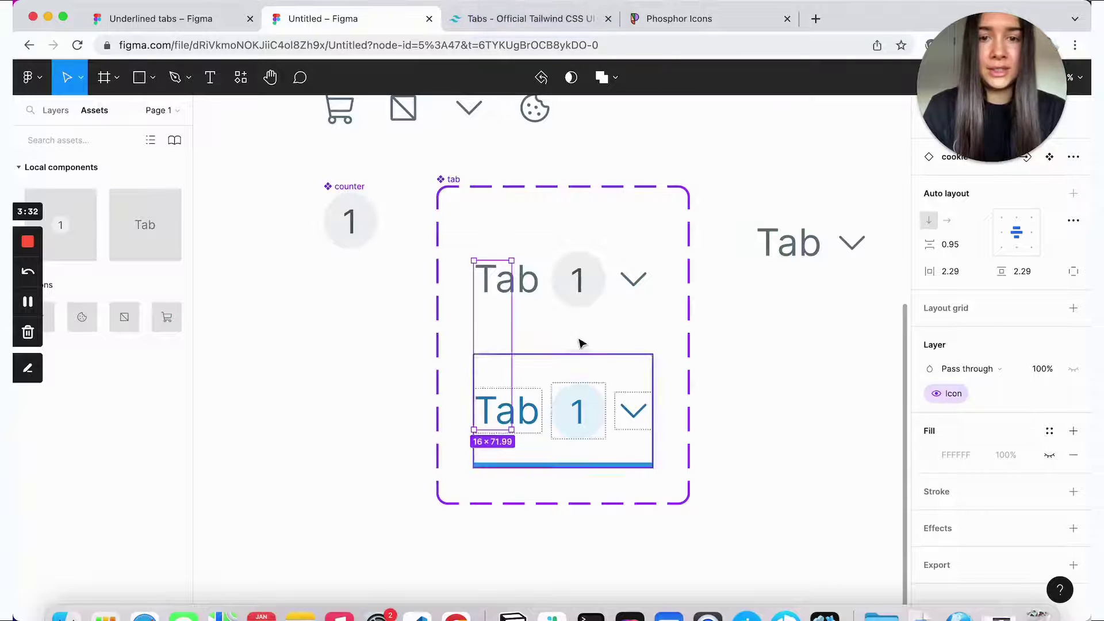
click(459, 185)
scroll(1018, 311, up, 5)
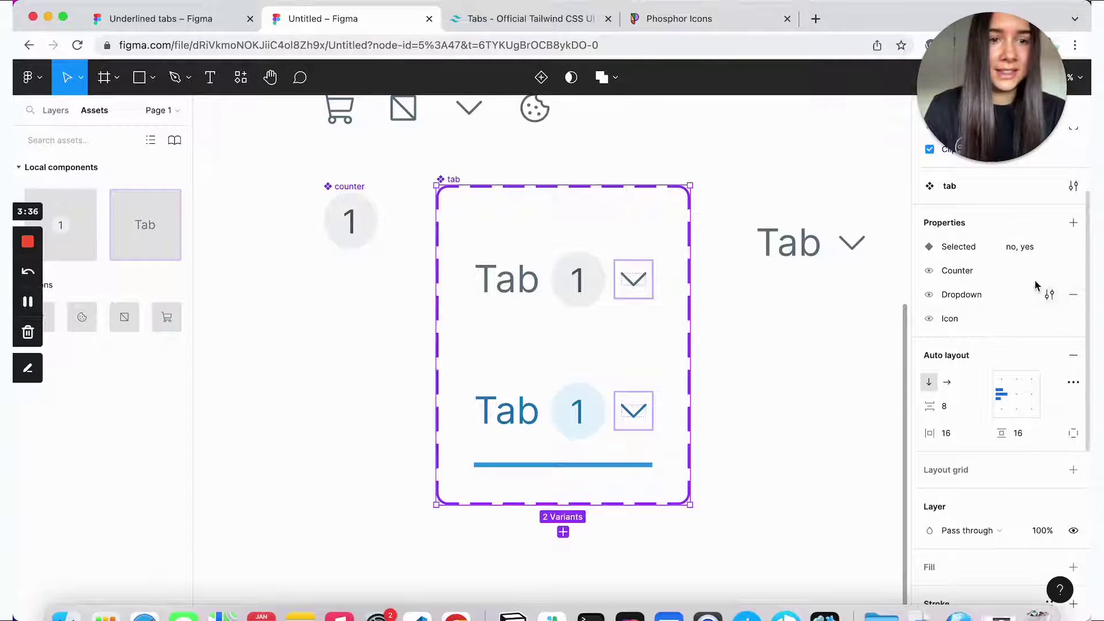
Step: Hide the counter and the dropdown chevron in both tab variants
click(582, 279)
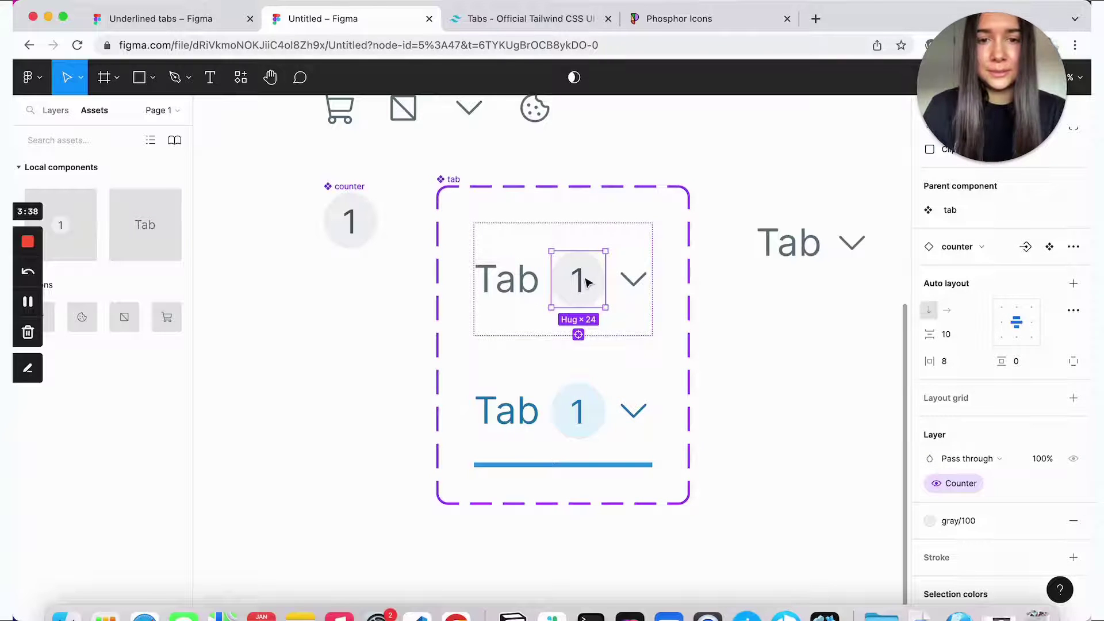
shift+click(579, 396)
key(Delete)
super+click(572, 292)
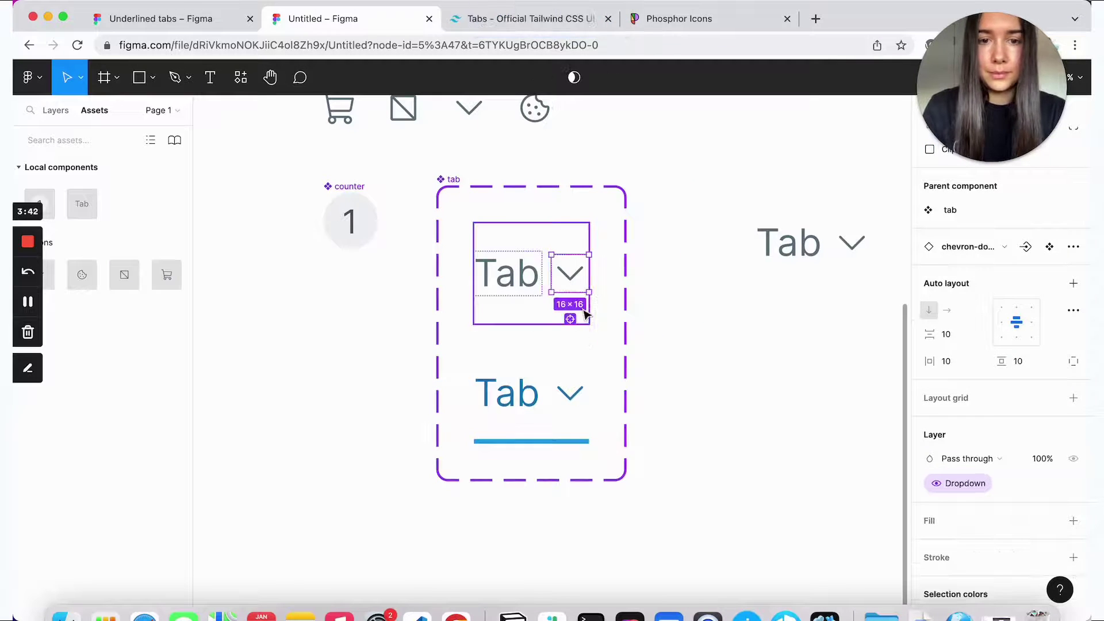
shift+super+click(577, 324)
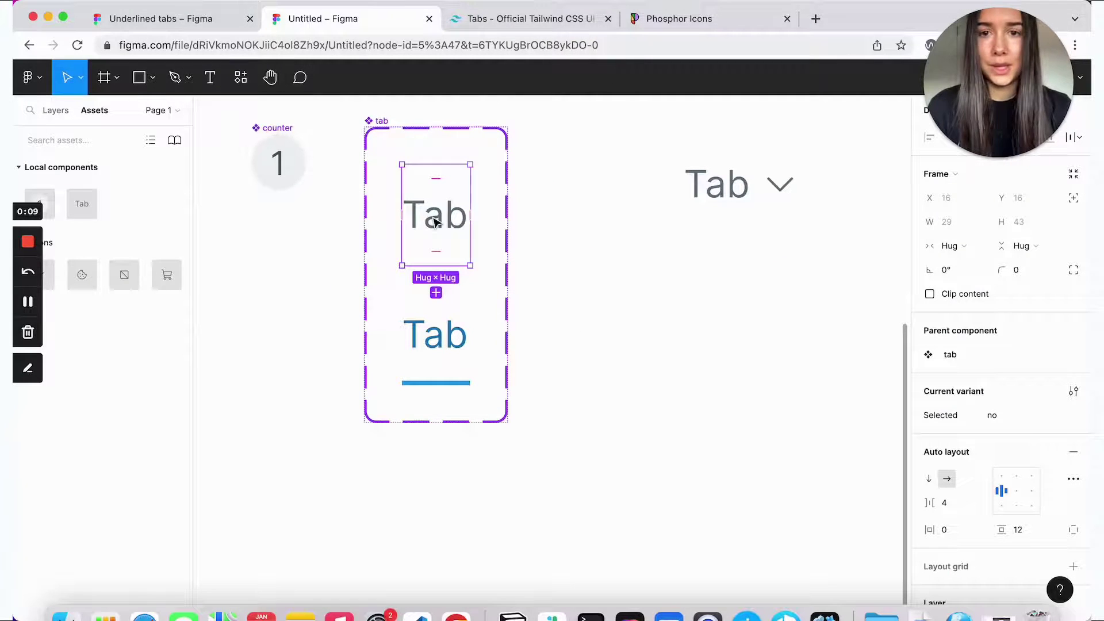
Step: Place an instance of the unselected tab below the component set and paste several copies of it in the same spot
drag(436, 221, 650, 437)
scroll(650, 437, down, 4)
drag(649, 289, 537, 424)
key(super+z)
key(super+c)
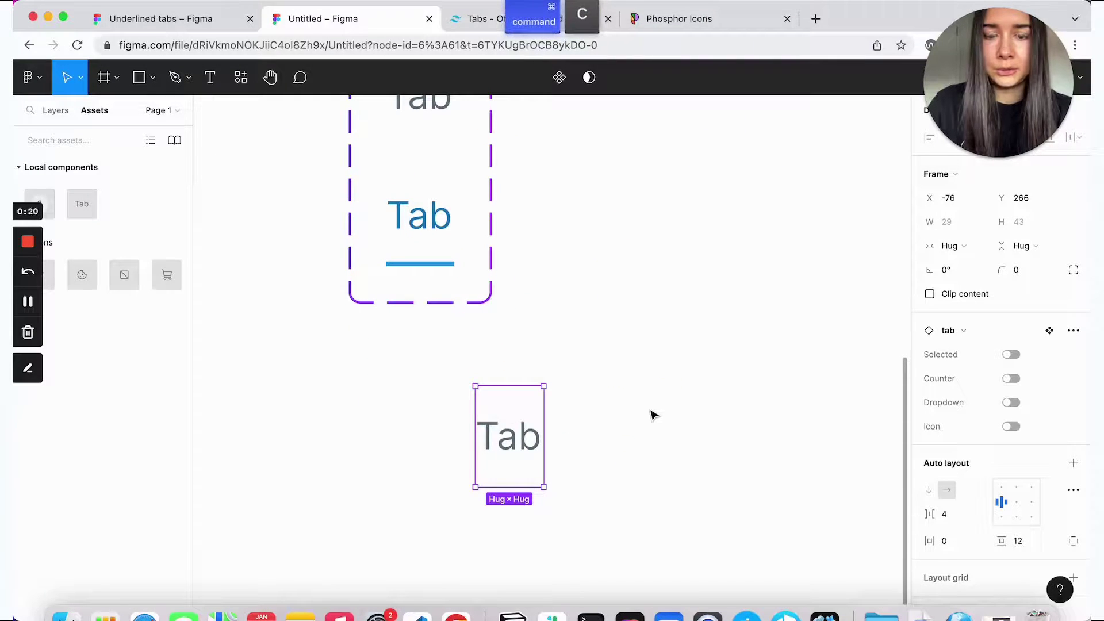
key(super+v)
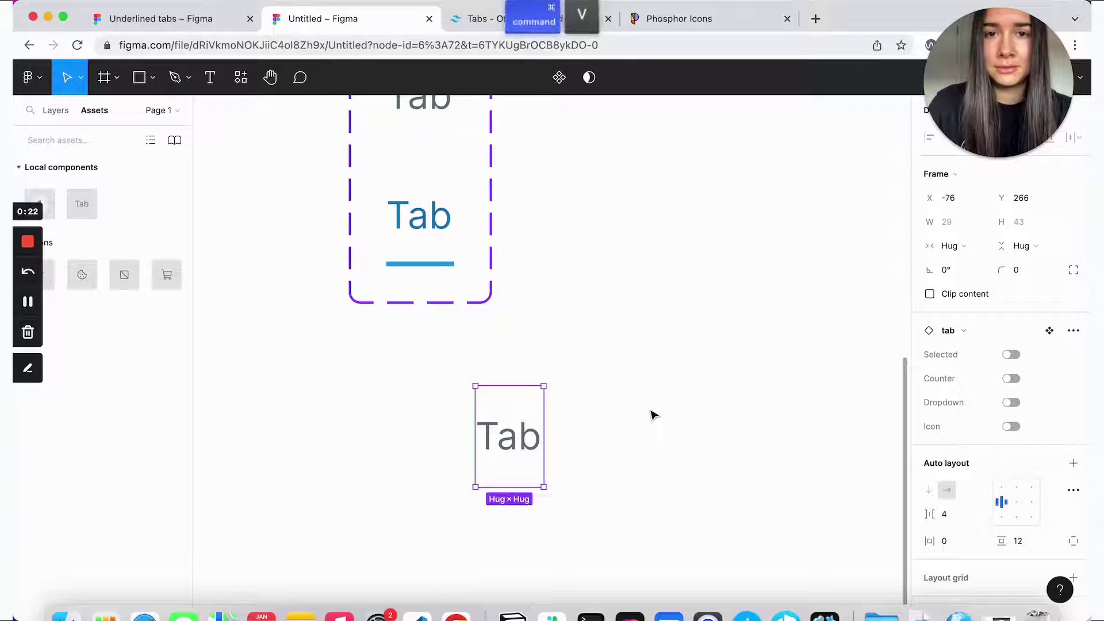
key(super+v)
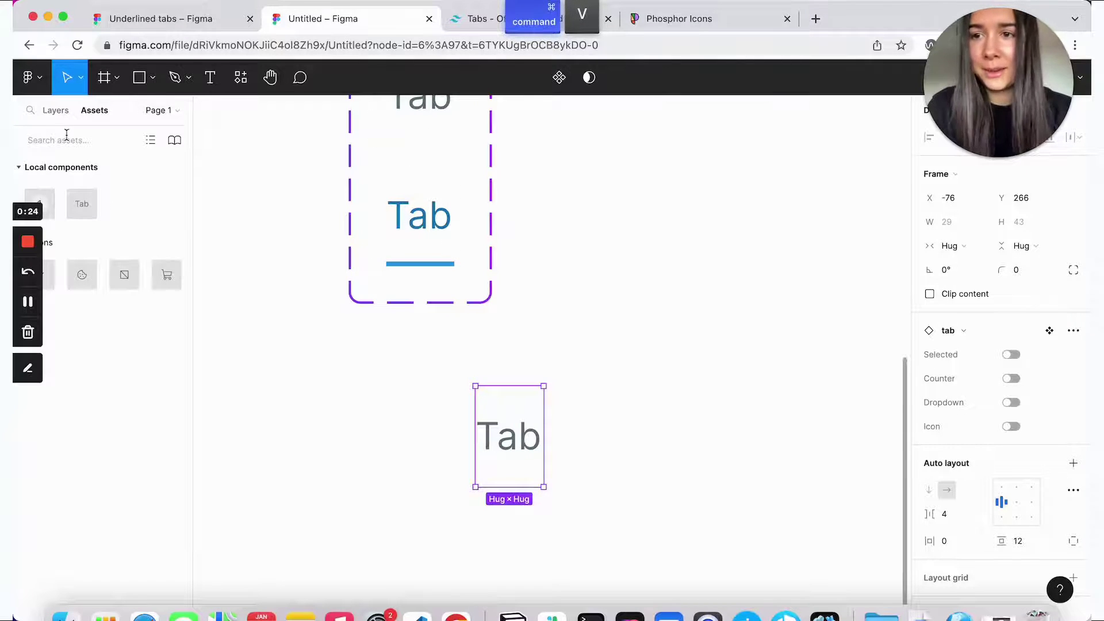
Step: Select the eight overlapping tab instances in the layer list and wrap them in a horizontal auto layout frame
click(56, 111)
click(83, 226)
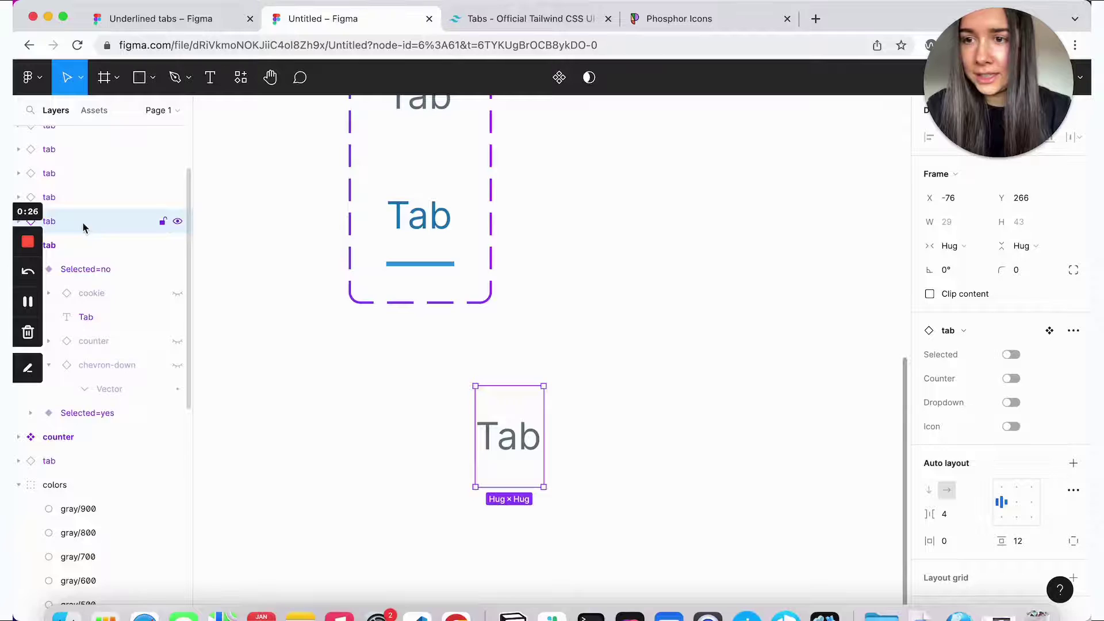
scroll(80, 224, up, 3)
shift+click(67, 148)
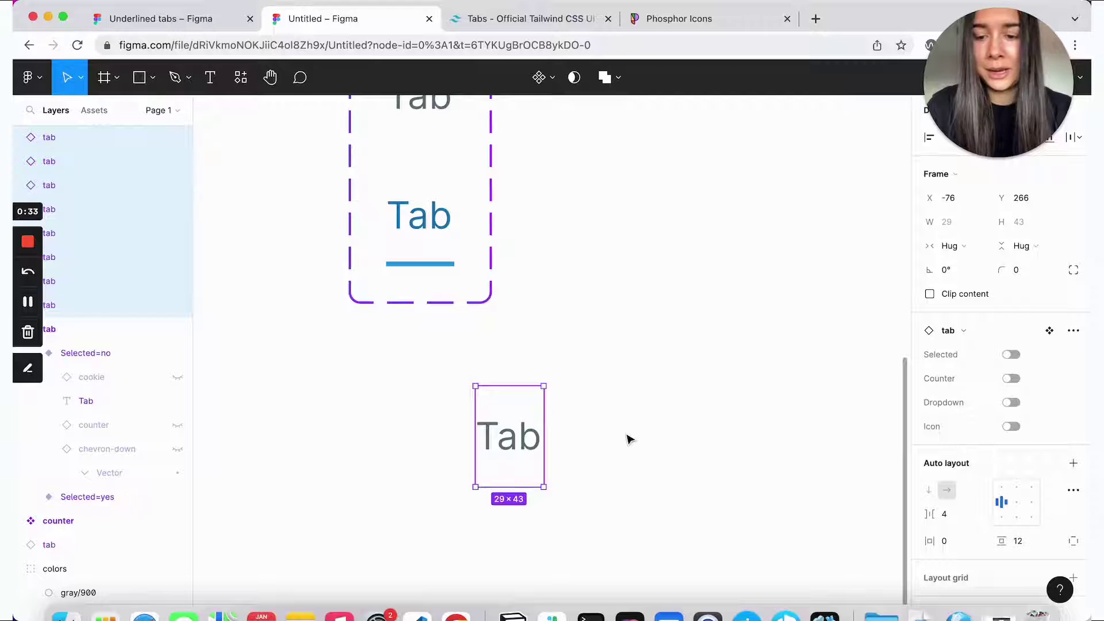
key(shift+a)
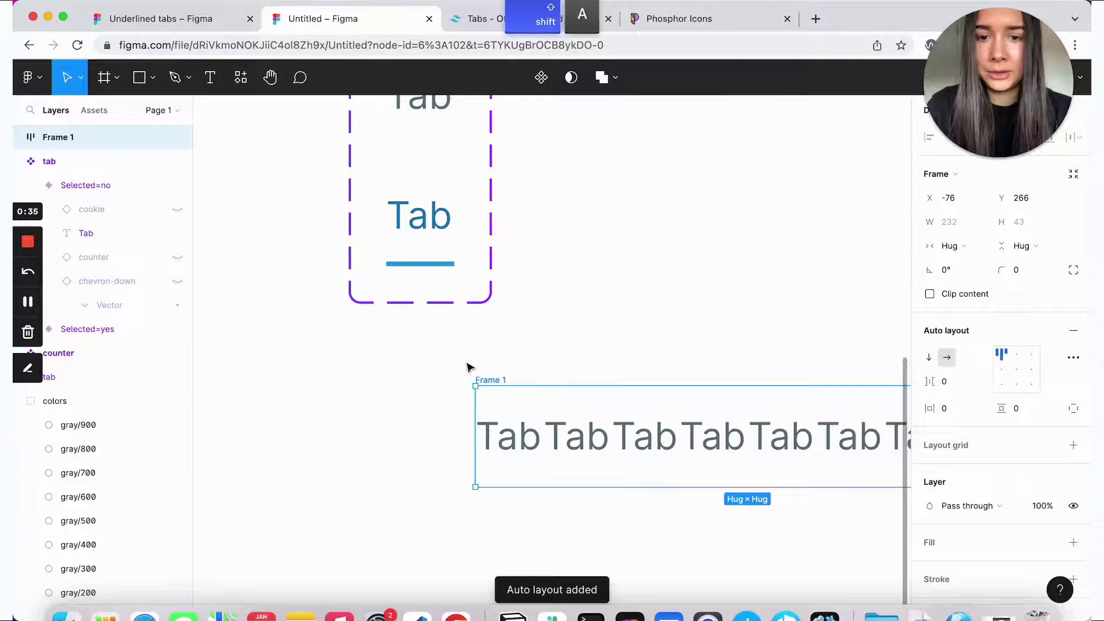
Step: Set the spacing between the tabs in the auto layout frame to 16
scroll(466, 368, right, 5)
scroll(576, 403, down, 2)
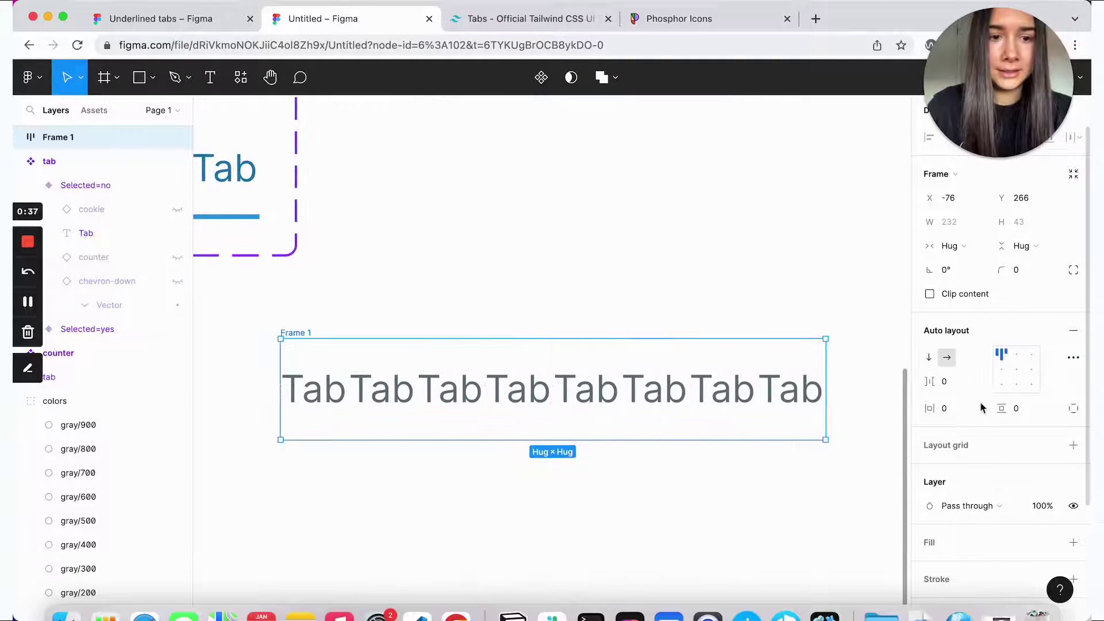
click(946, 381)
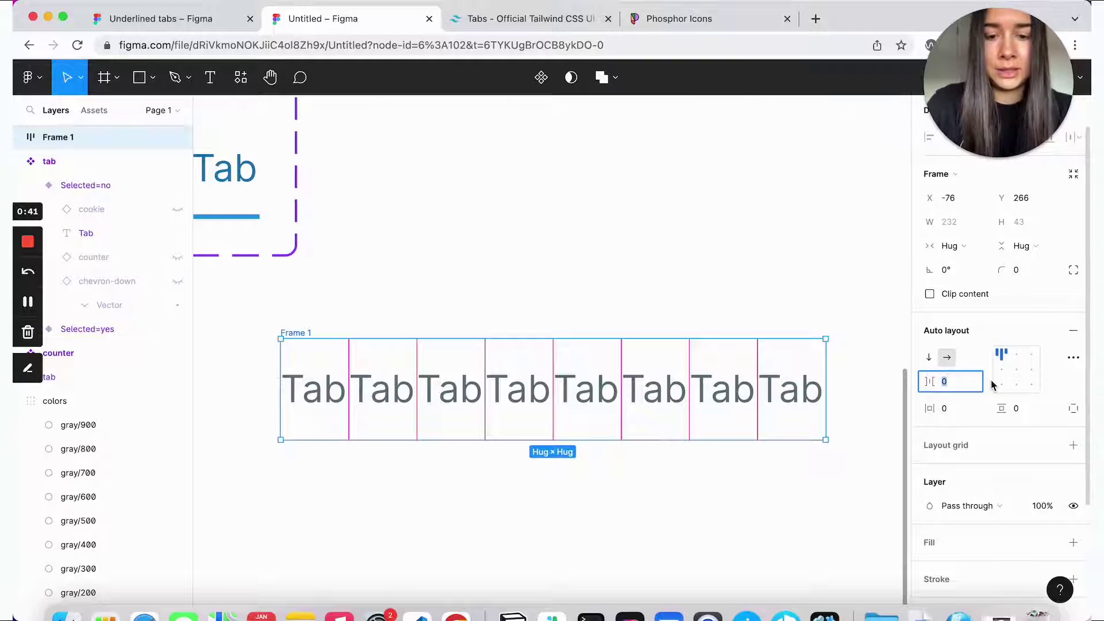
text(16)
key(Return)
scroll(550, 365, right, 3)
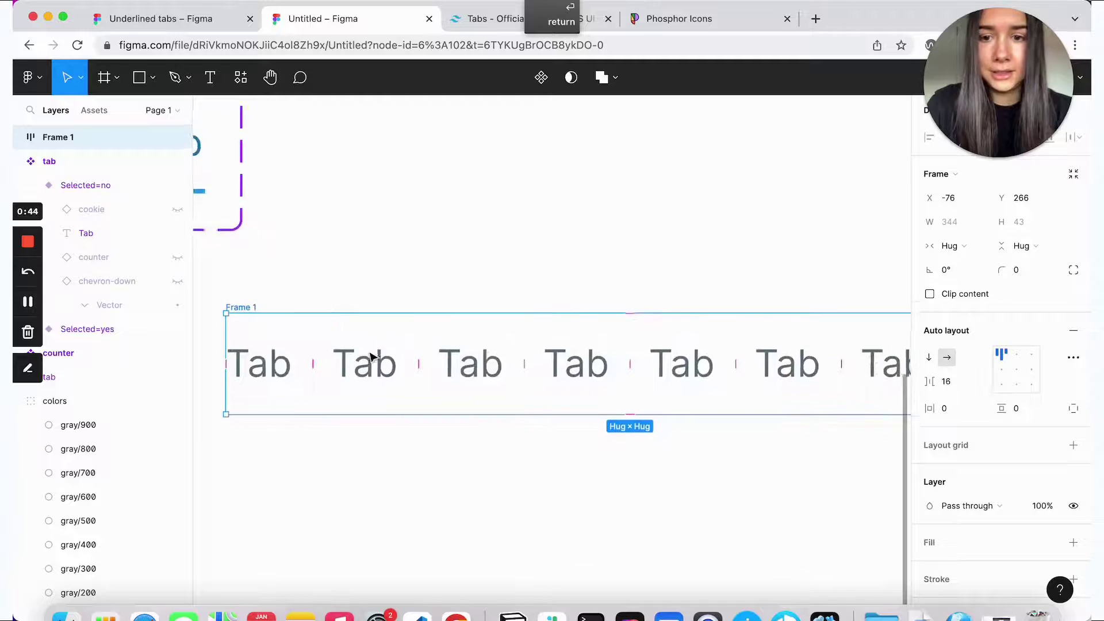
scroll(208, 361, left, 2)
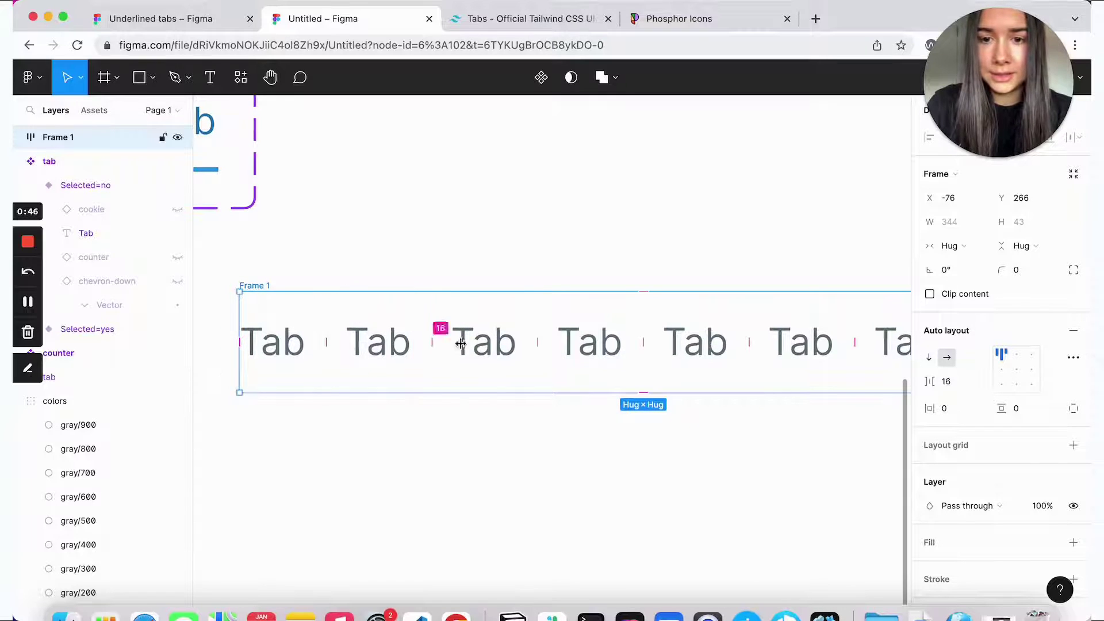
scroll(606, 348, right, 3)
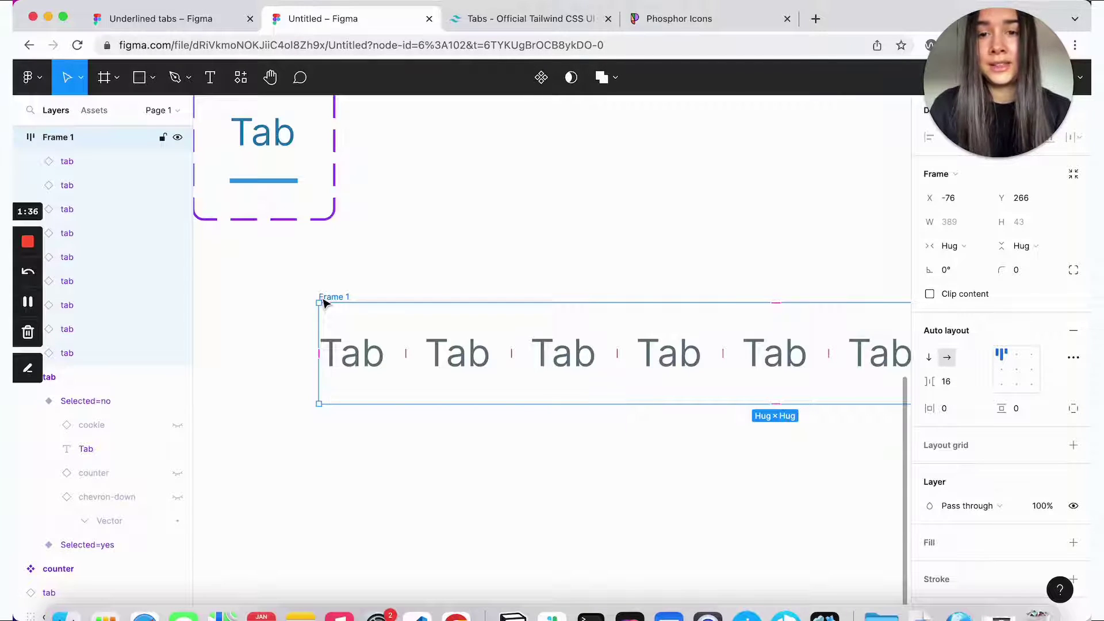
Step: Rename the auto layout frame holding the tab row to "tabs" and turn it into a component
click(356, 353)
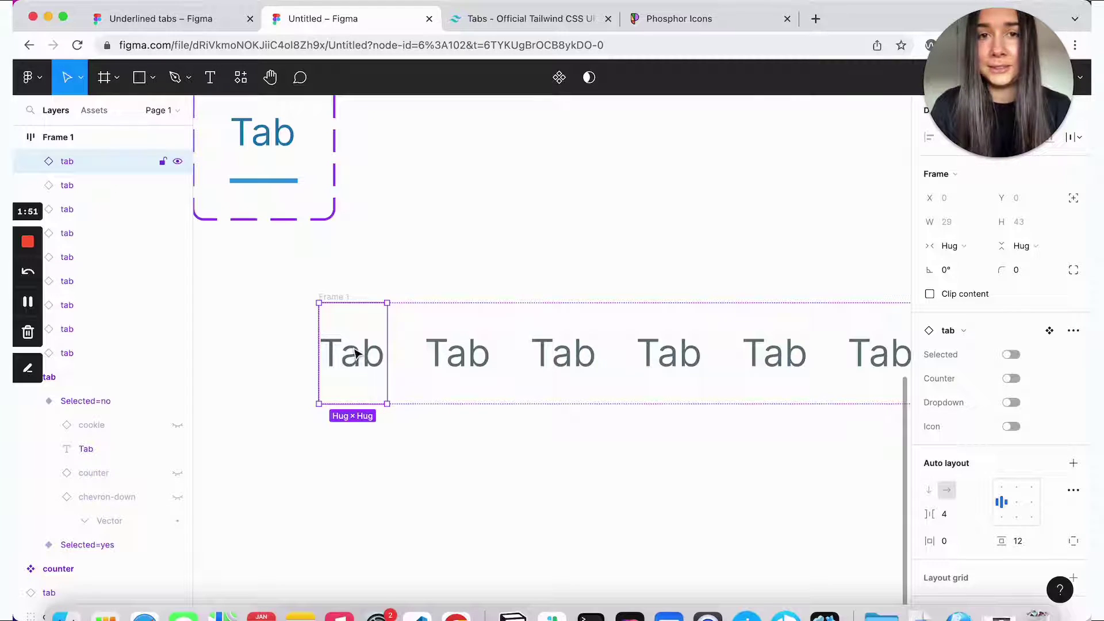
click(362, 276)
click(333, 297)
scroll(331, 305, down, 1)
scroll(331, 305, right, 2)
scroll(331, 305, left, 5)
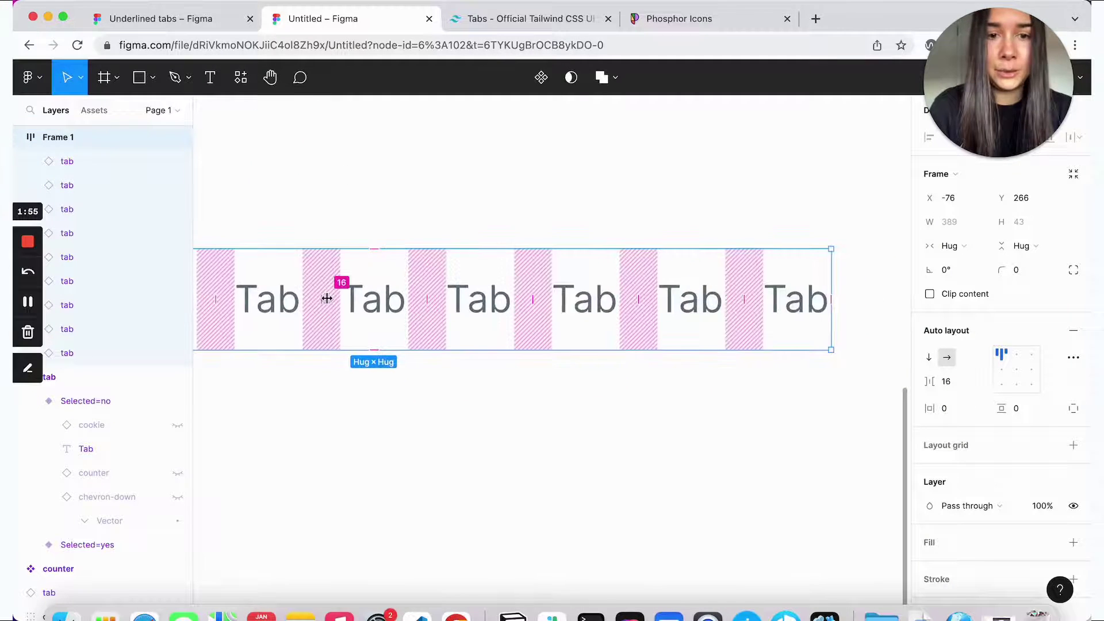
scroll(331, 305, up, 1)
double_click(339, 275)
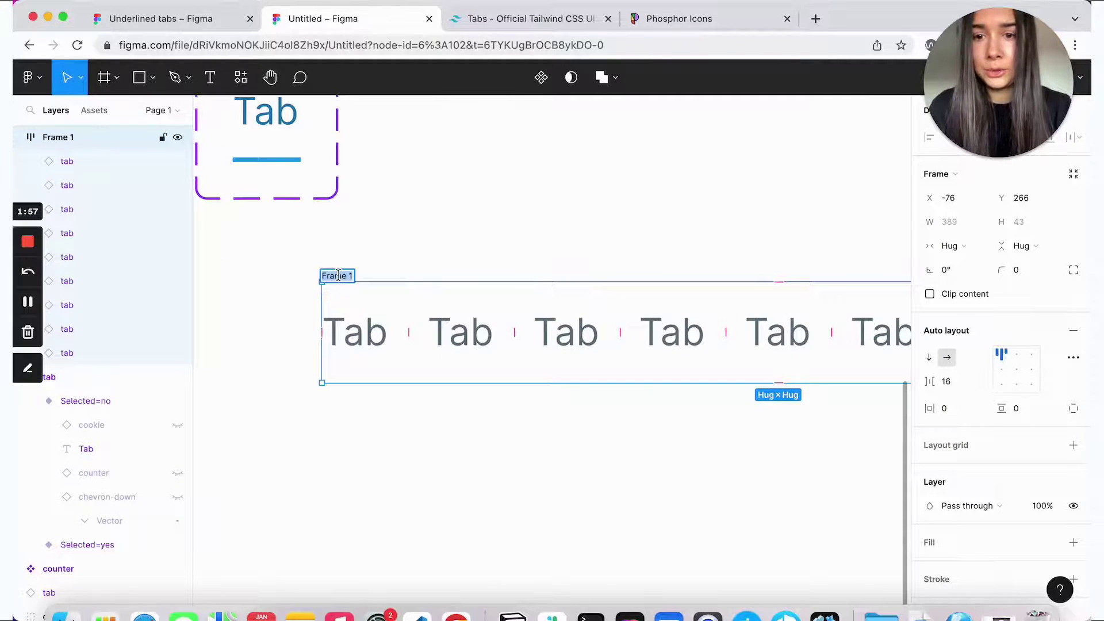
text(tabs)
click(352, 239)
click(338, 278)
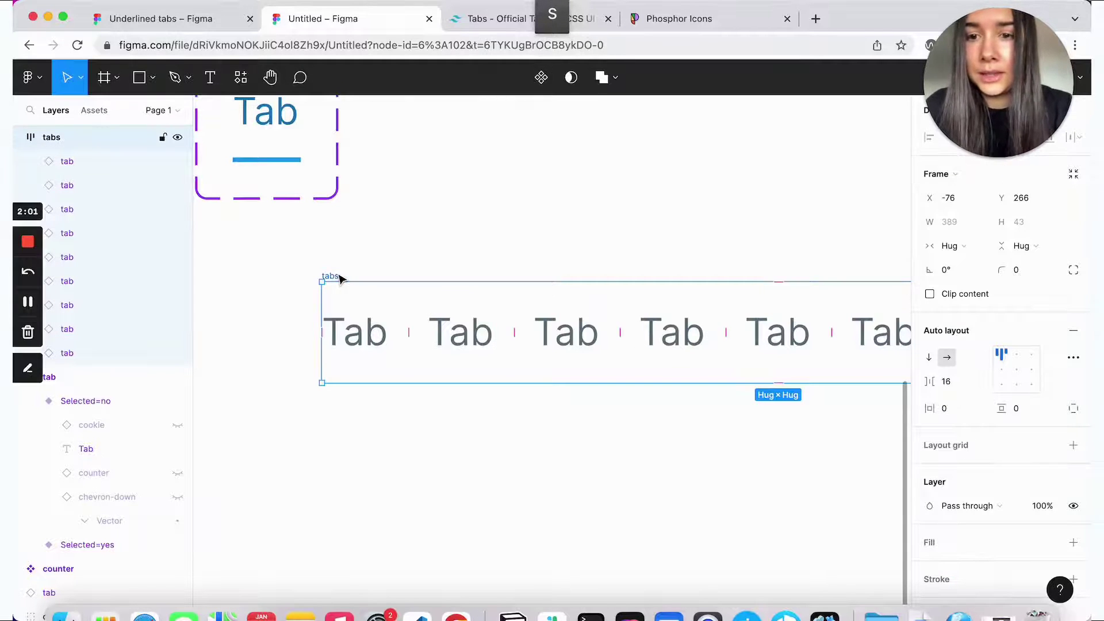
click(541, 77)
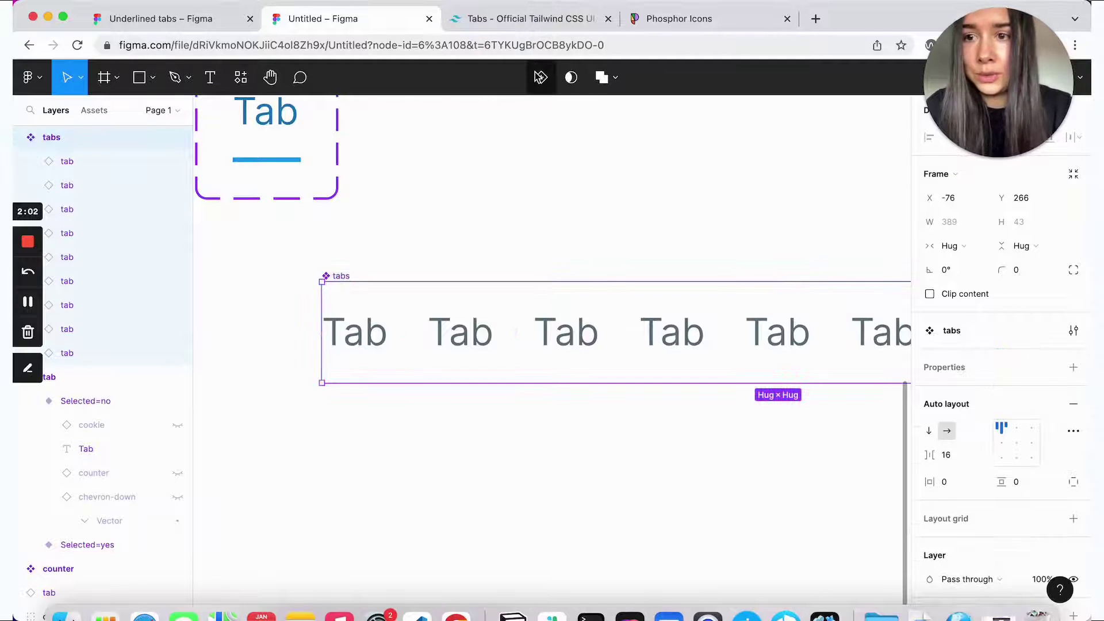
Step: Batch-rename the nine tab instances in the tabs component to their current name plus an ascending number, giving "tab 1" to "tab 9"
click(361, 346)
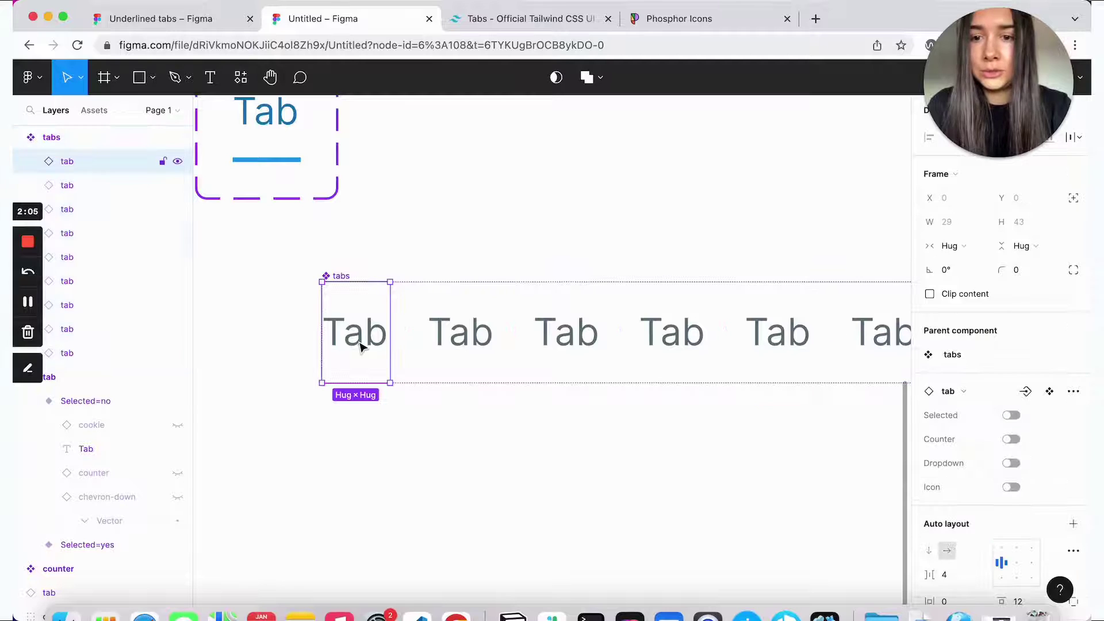
shift+click(109, 360)
key(super+r)
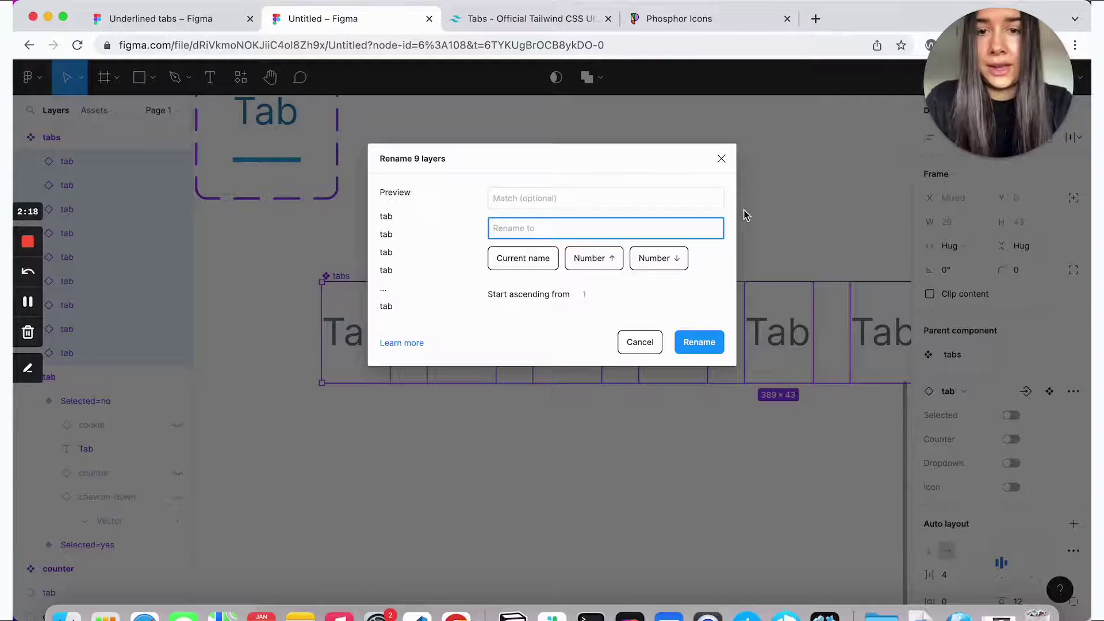
click(541, 258)
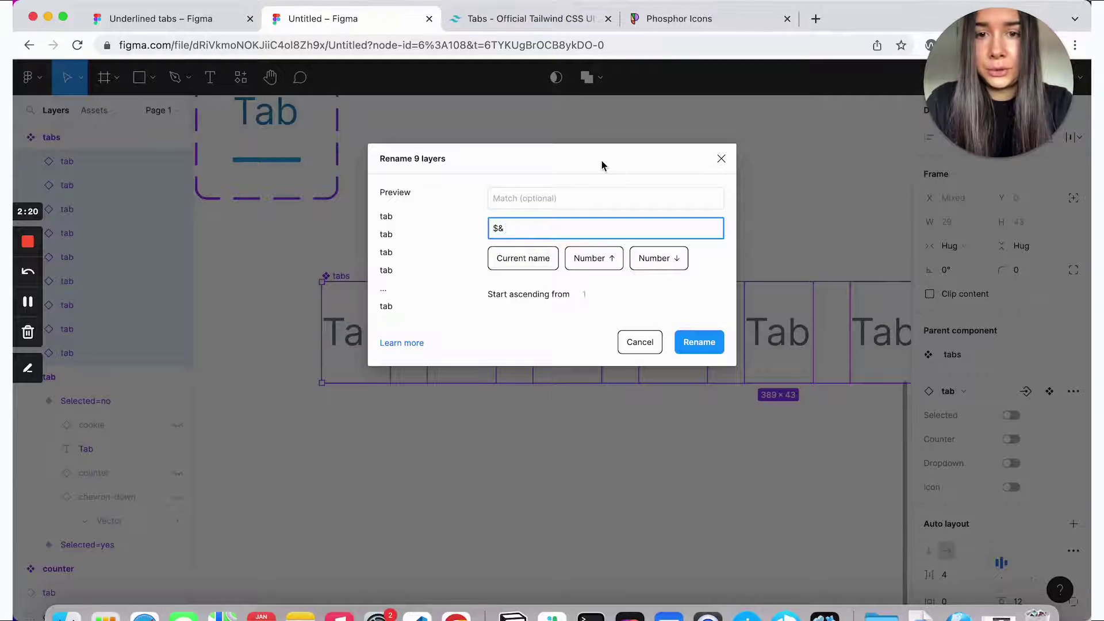
click(603, 259)
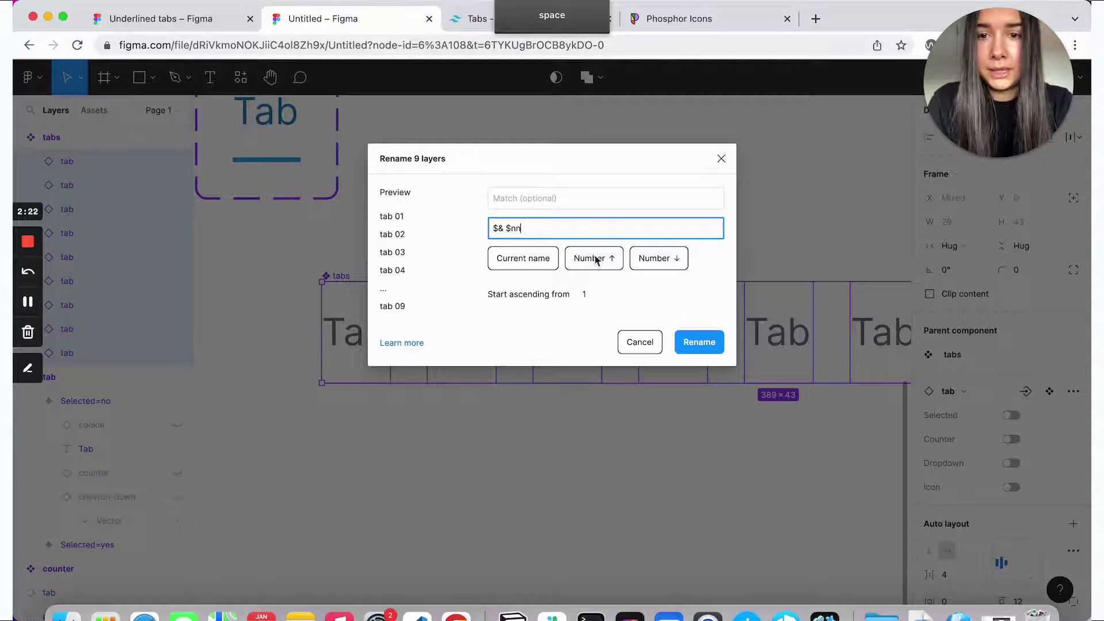
key(BackSpace)
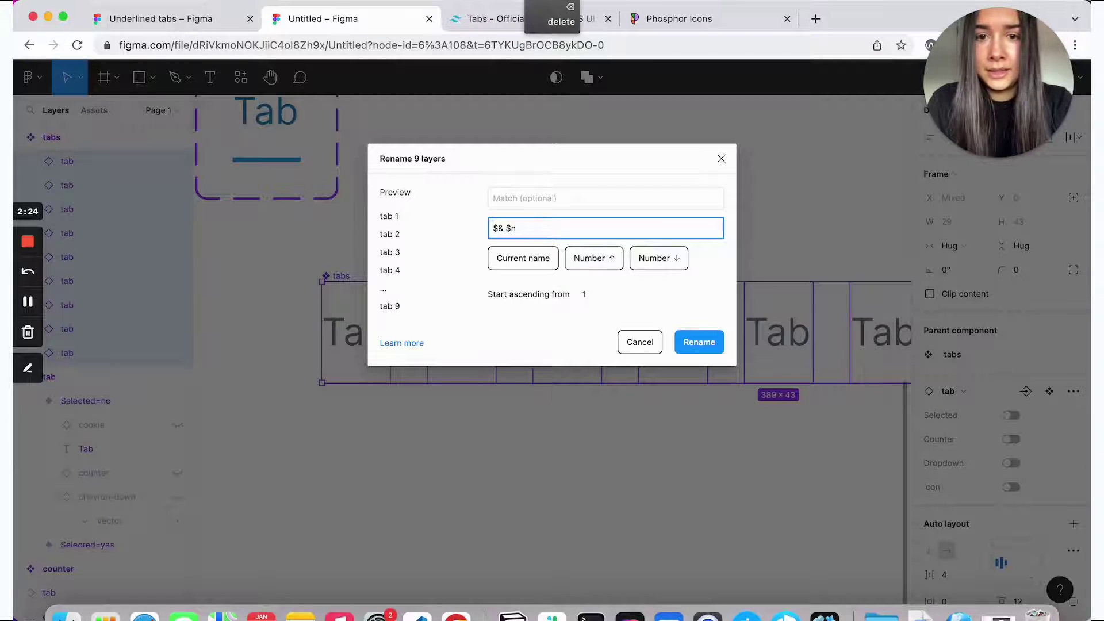
click(562, 327)
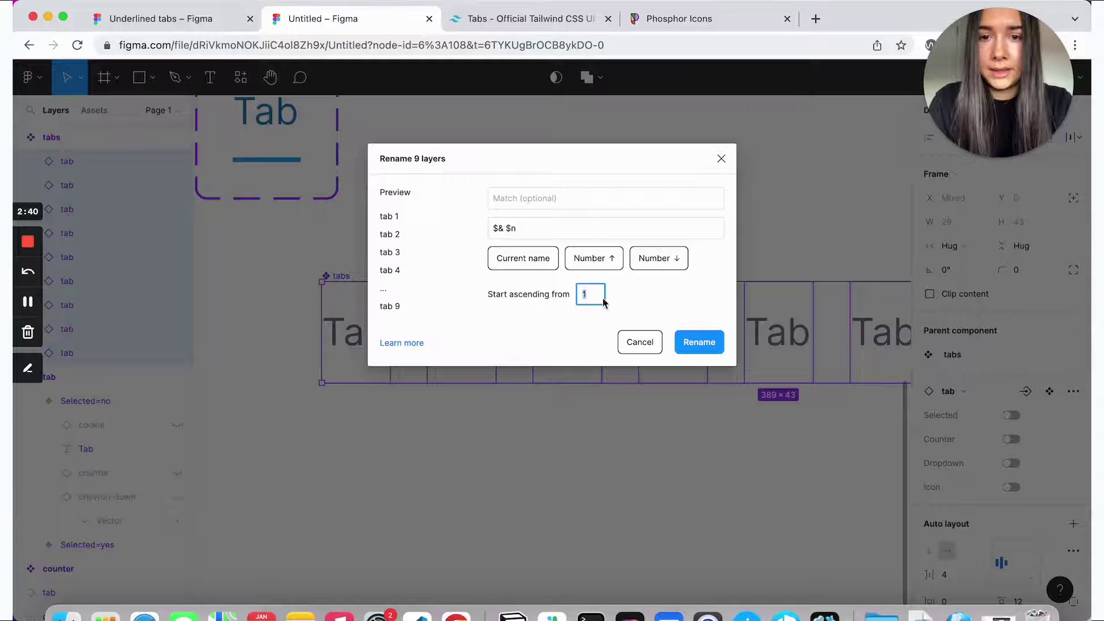
click(701, 341)
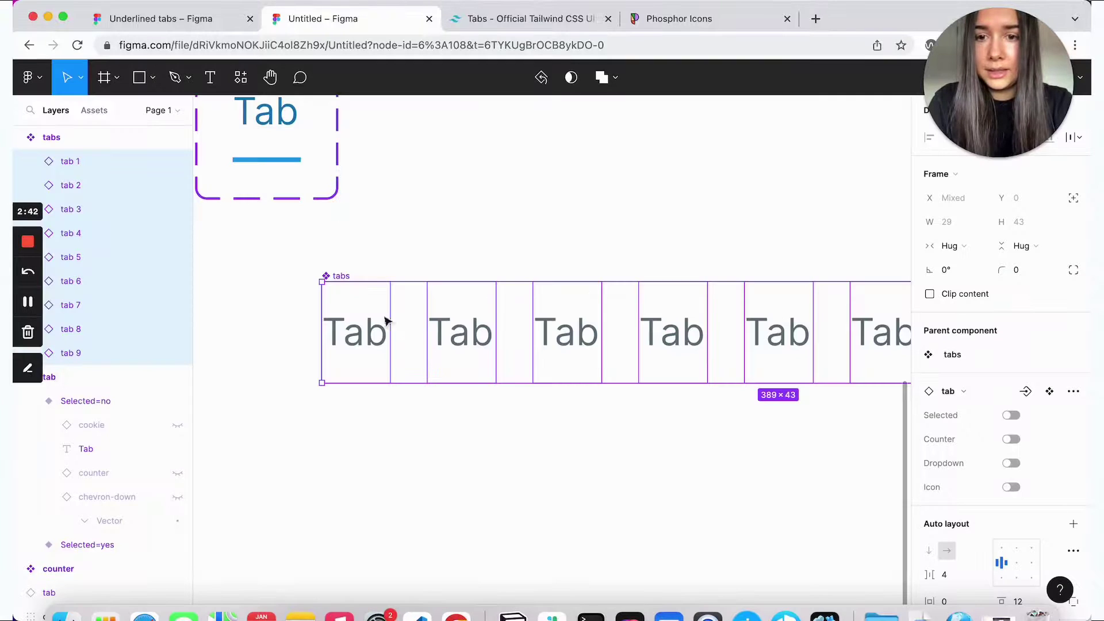
click(354, 310)
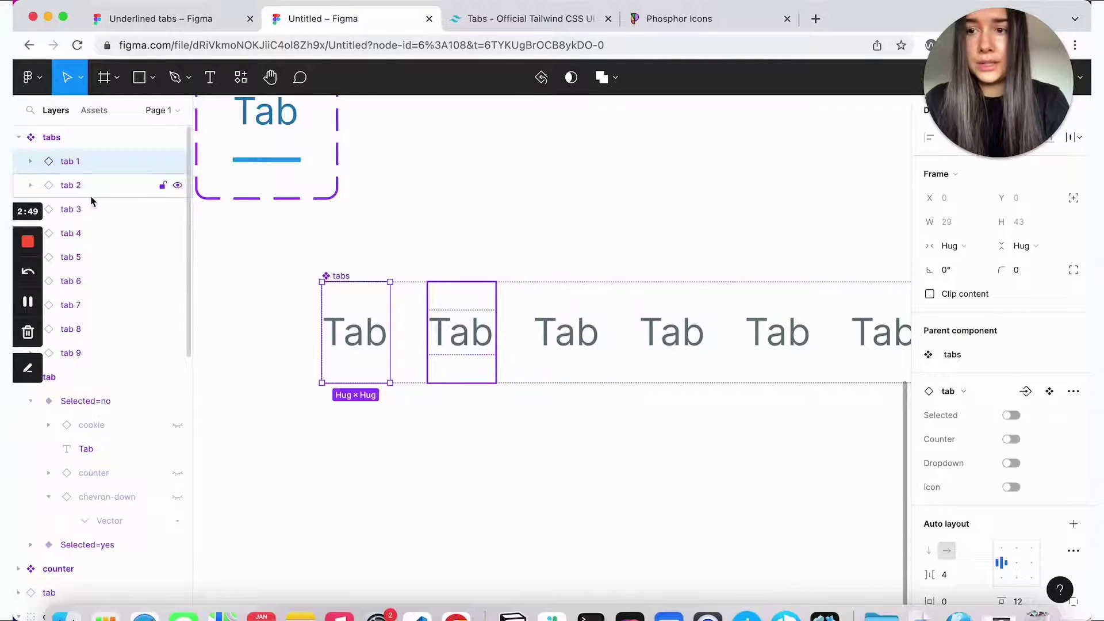
click(409, 429)
Step: Add a bottom-only inside stroke of weight 2 to the tabs component and give it a gray color style
scroll(489, 311, down, 1)
scroll(489, 311, right, 1)
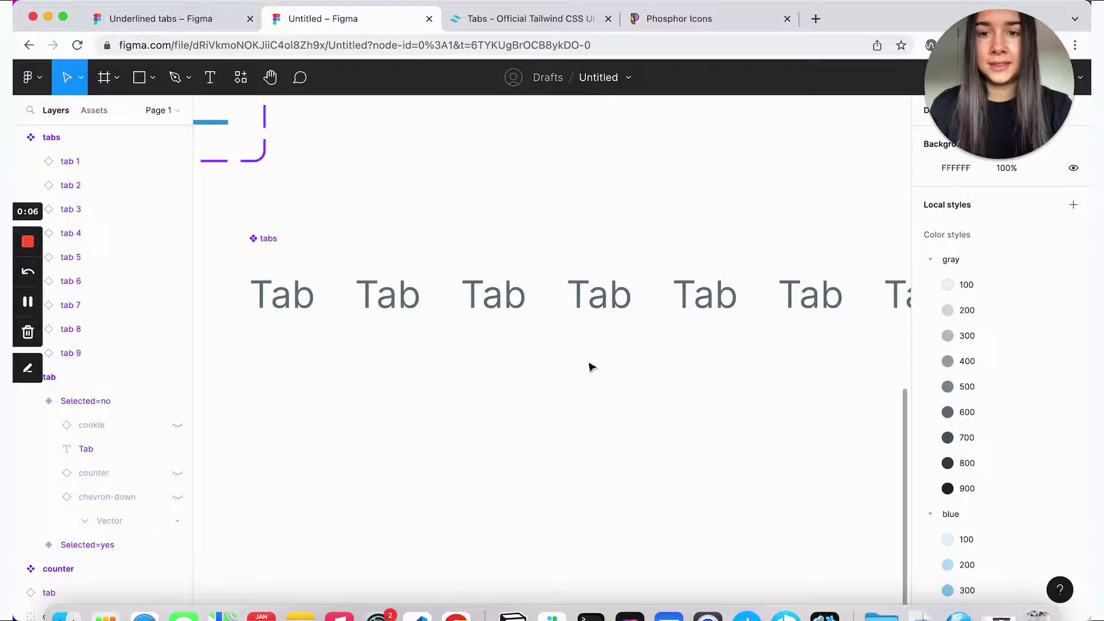
click(264, 239)
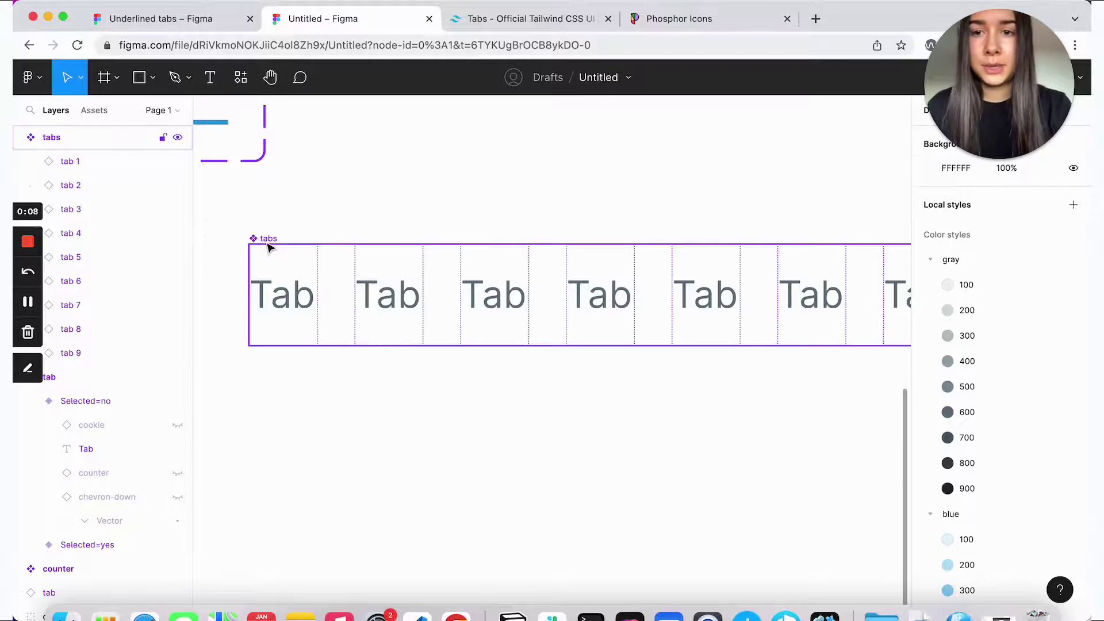
scroll(978, 374, down, 5)
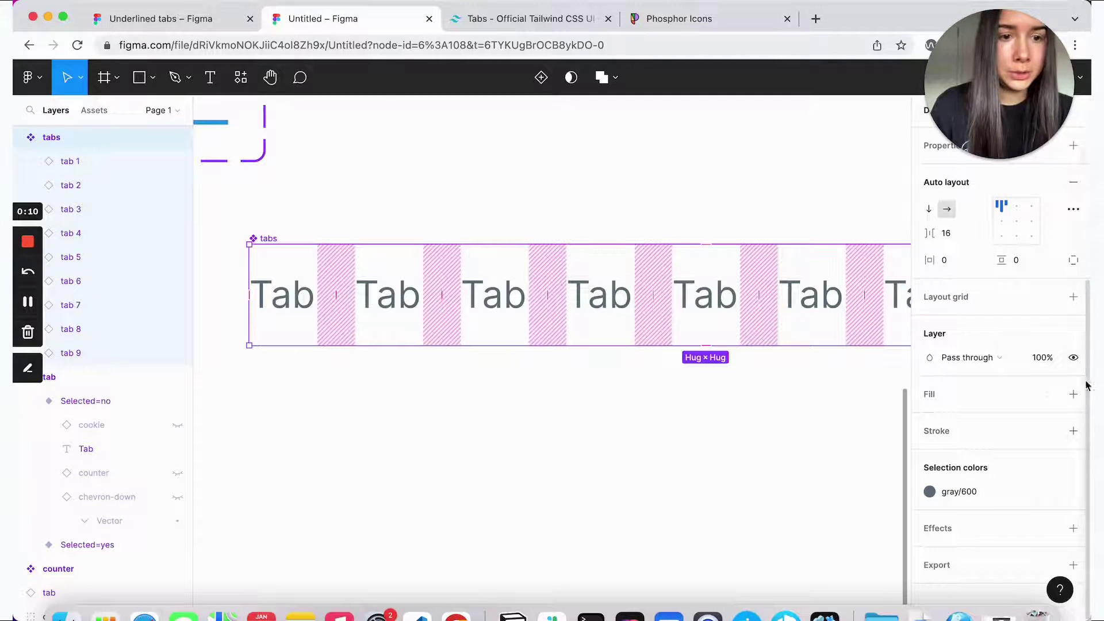
click(1074, 431)
click(1049, 479)
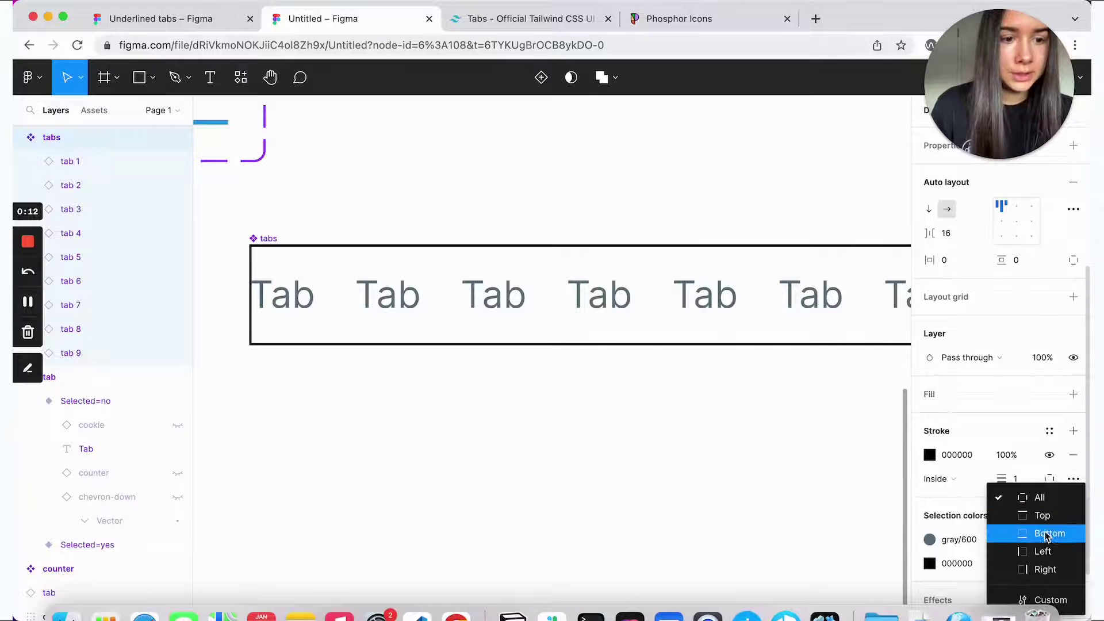
click(1047, 535)
click(1017, 478)
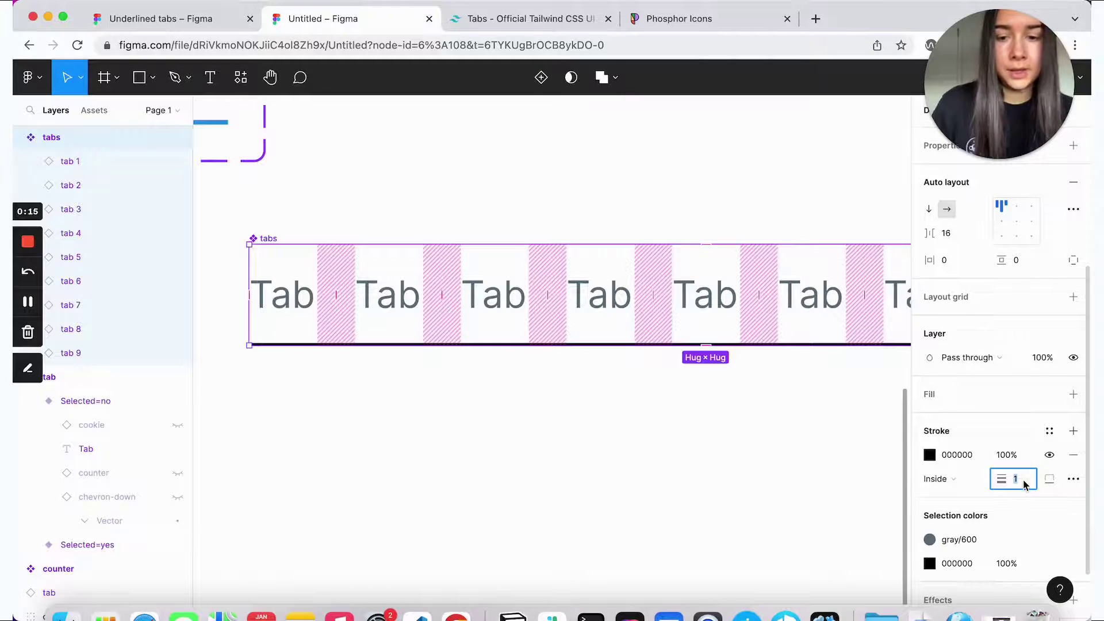
text(2)
key(Return)
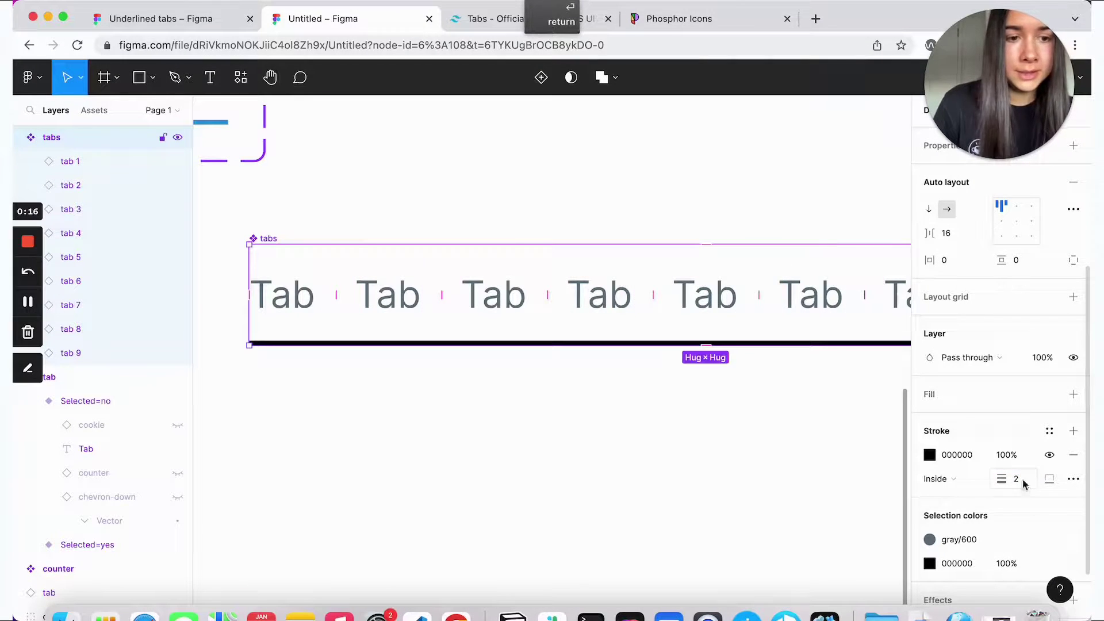
click(1049, 430)
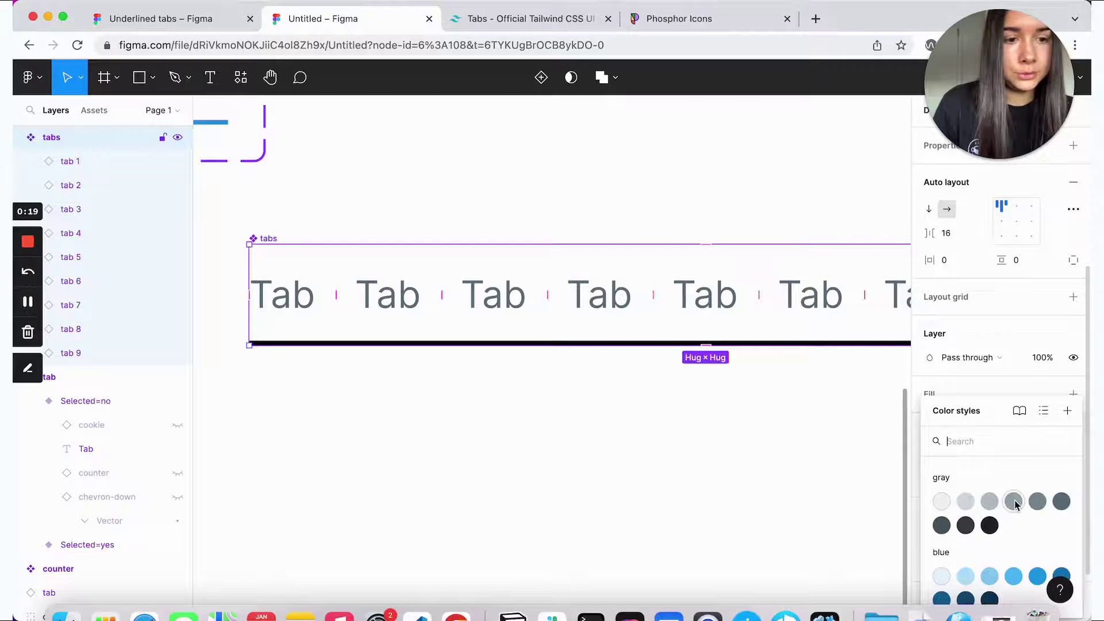
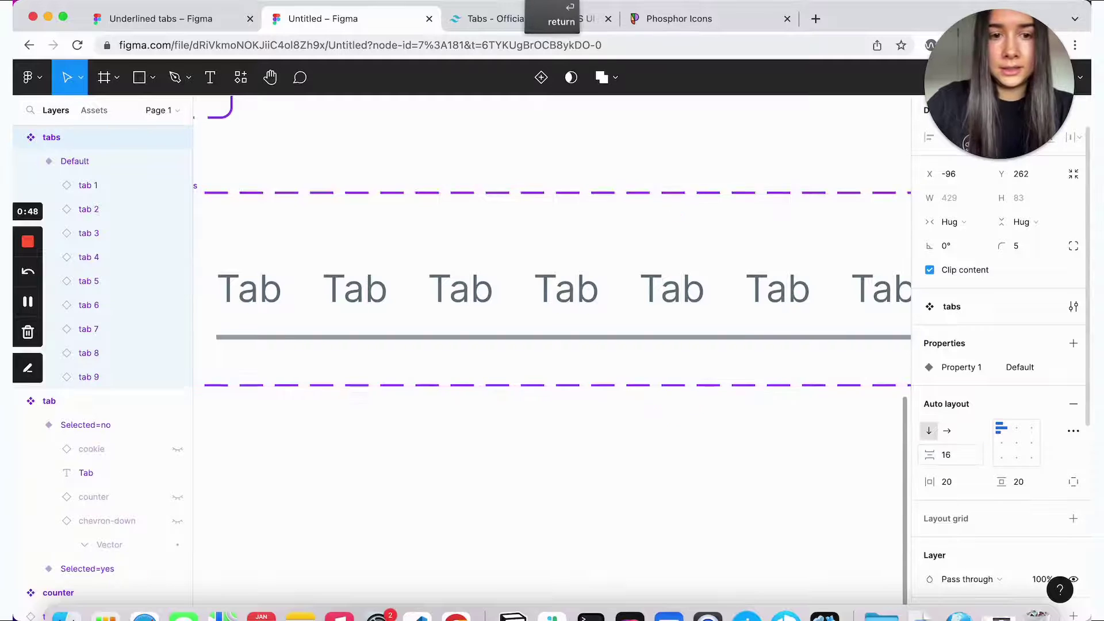
Step: Add copies of the nine-tab row as further variants in the tabs component set until it holds eight variants
click(708, 306)
key(super+v)
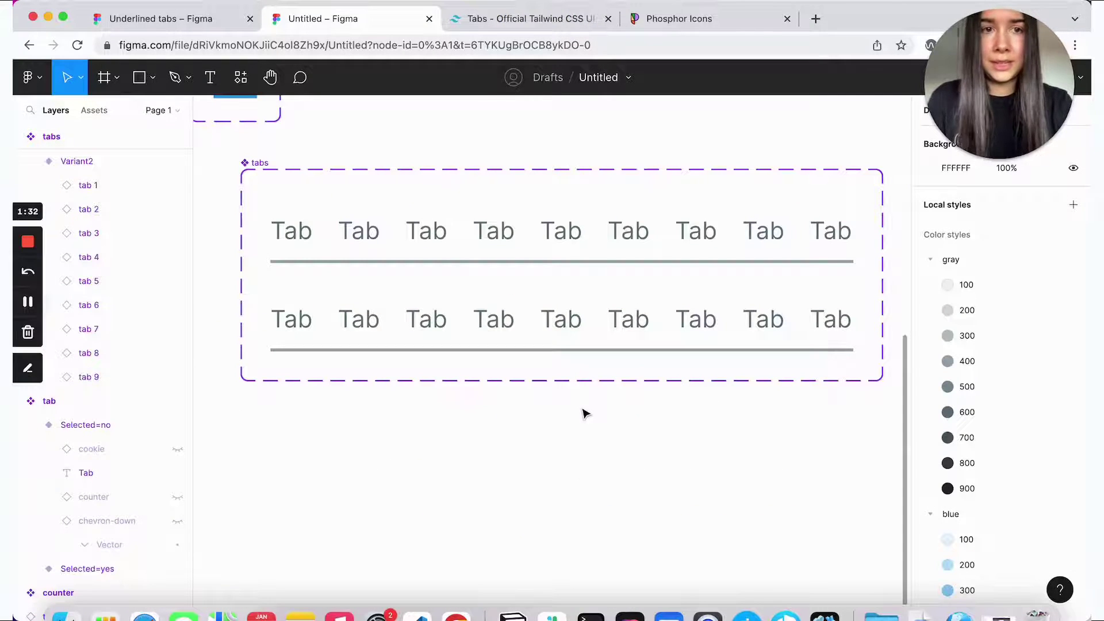
click(591, 347)
click(561, 378)
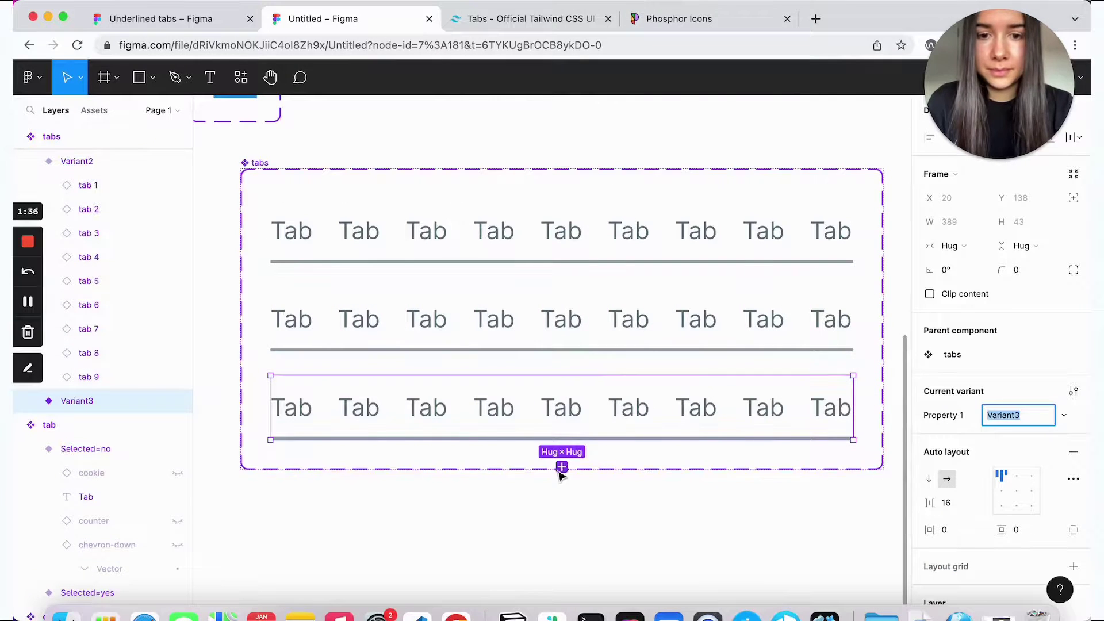
key(super+v)
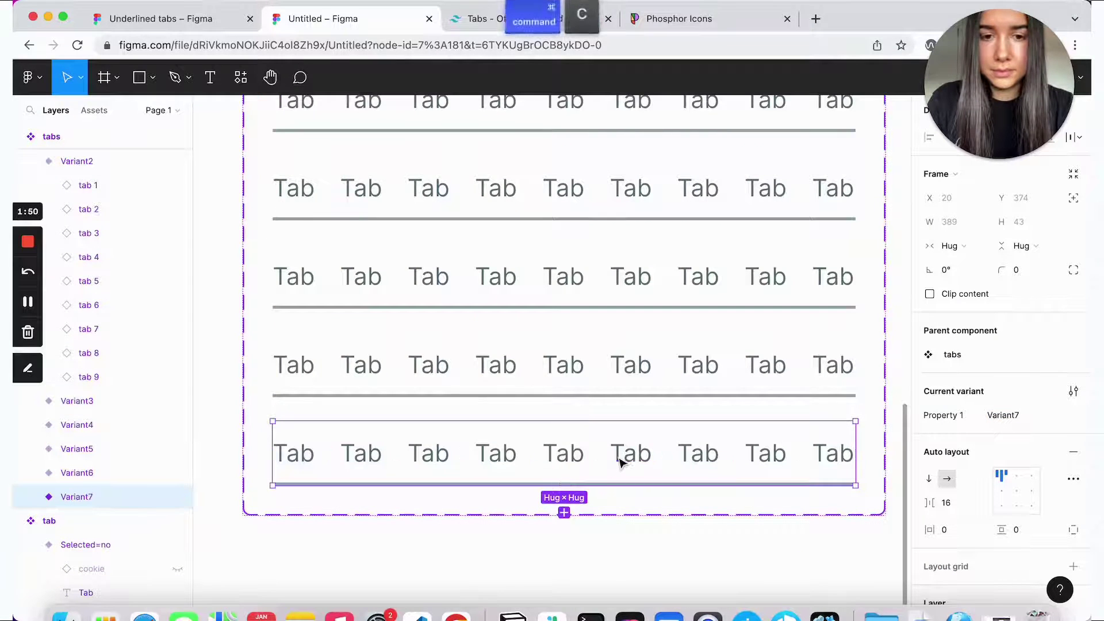
key(super+v)
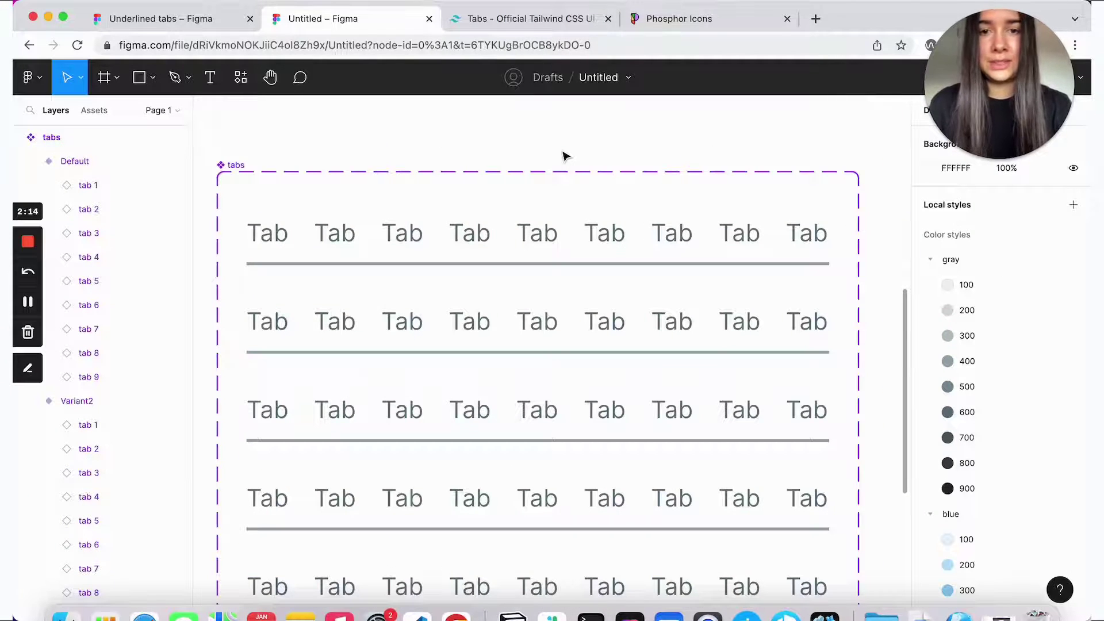
Step: Rename the variant property of the tabs component set to "# of tabs"
click(233, 163)
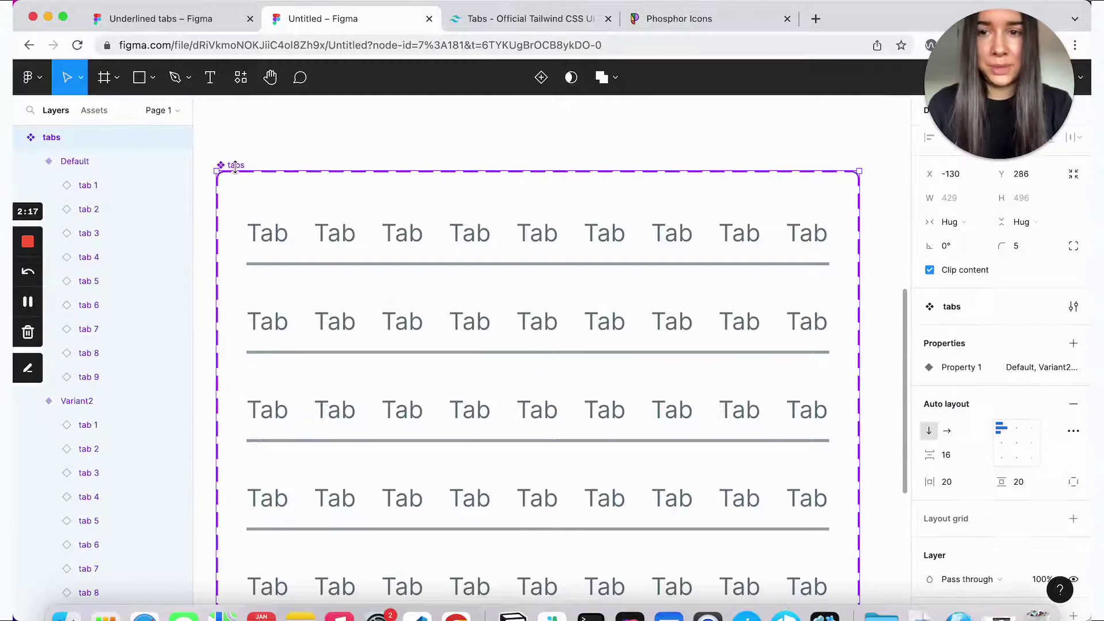
double_click(961, 368)
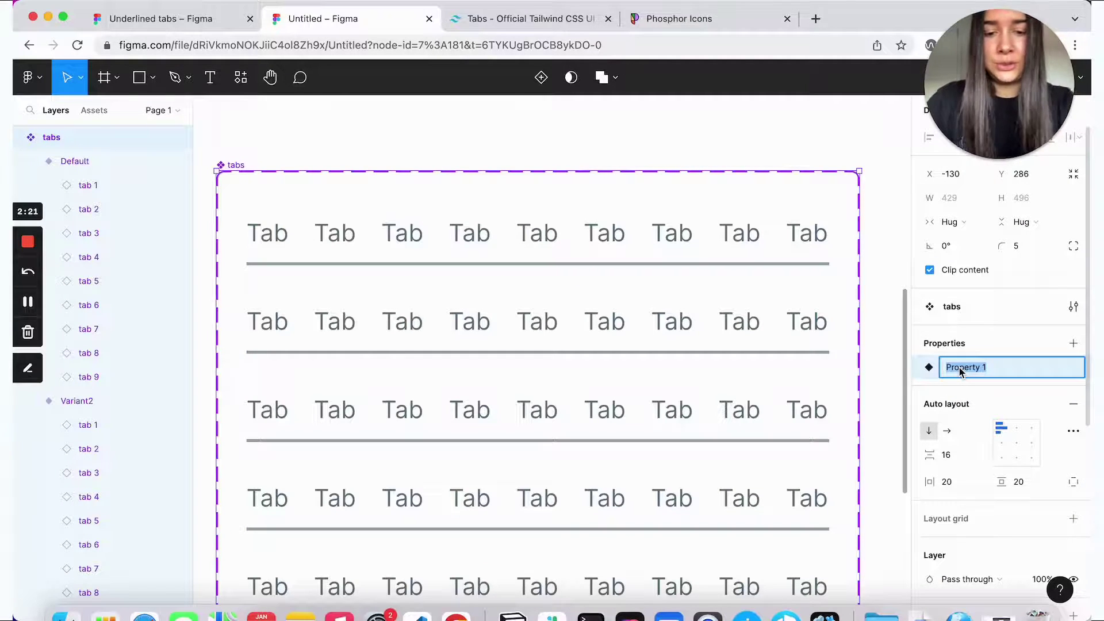
text(# of tab)
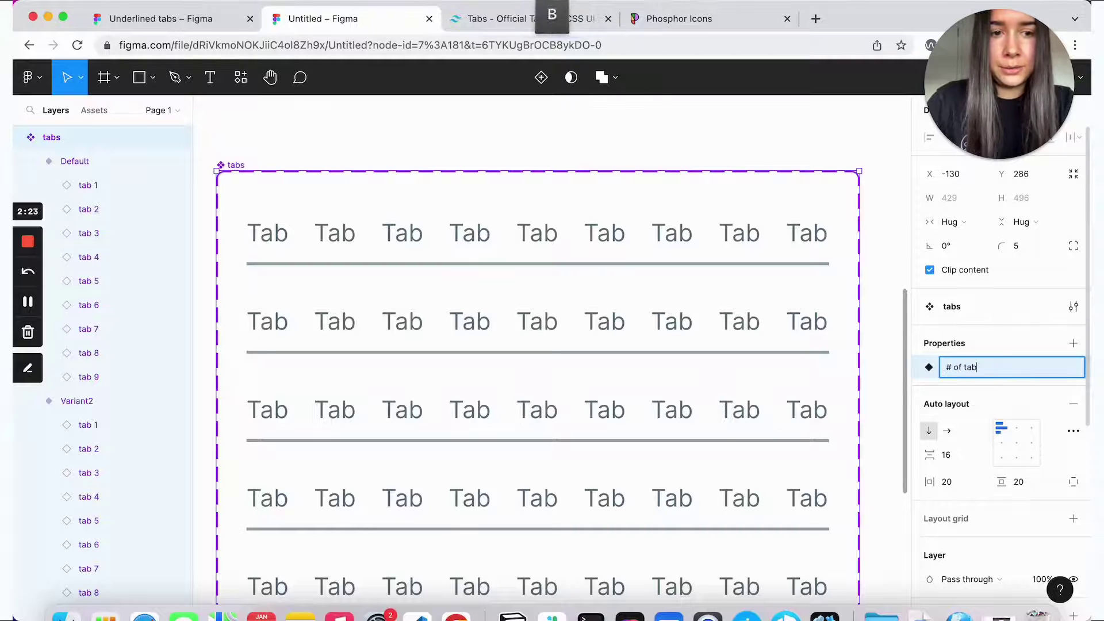
text(s)
key(Return)
Step: Select all eight tabs variants and batch-rename them "# of tabs=$n" with single-digit numbers ascending from 2 to 9
click(591, 233)
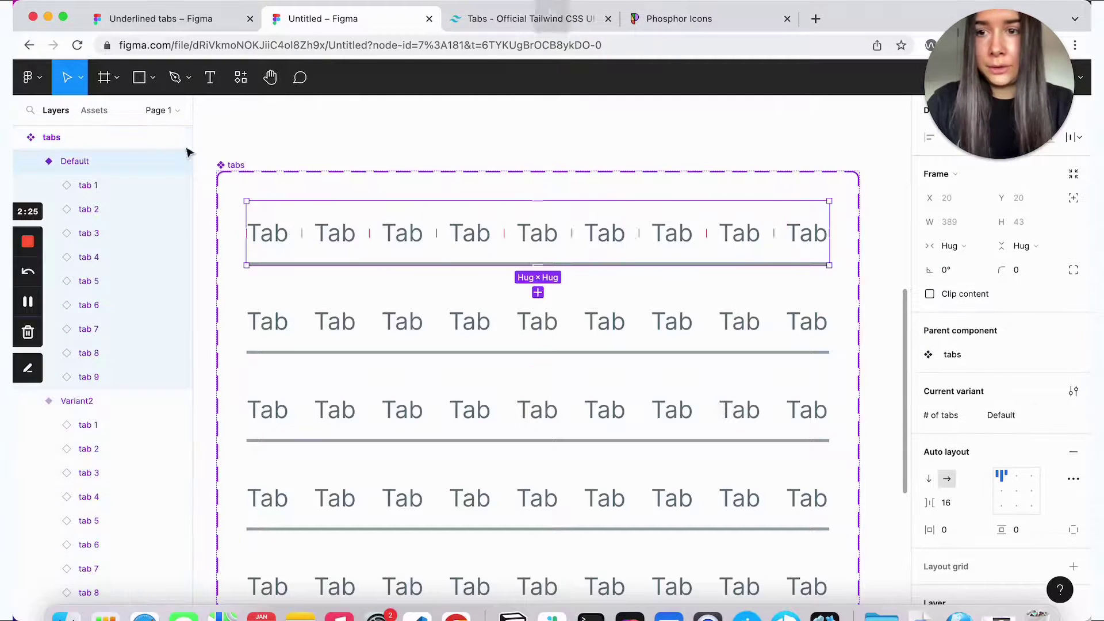
scroll(118, 468, down, 10)
scroll(119, 470, up, 6)
shift+click(103, 380)
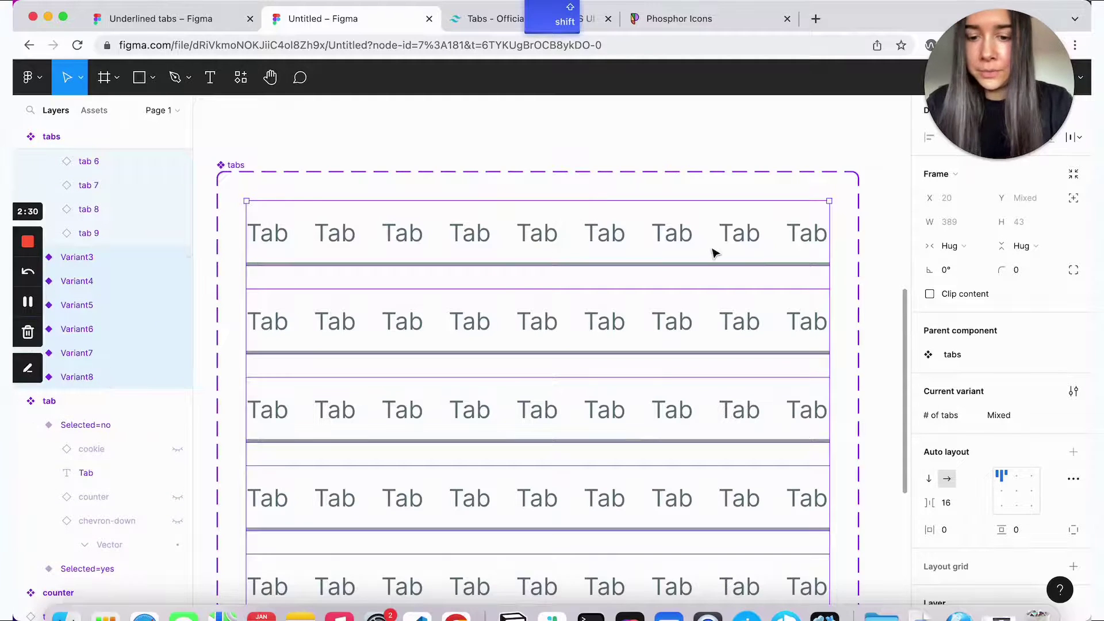
key(super+r)
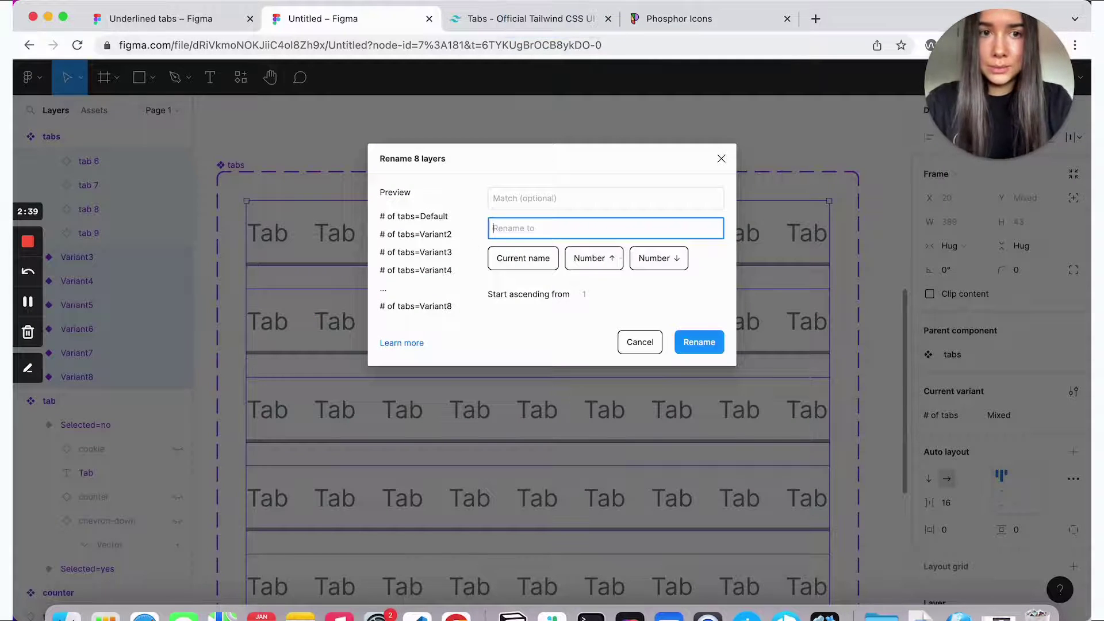
text(# of tabs)
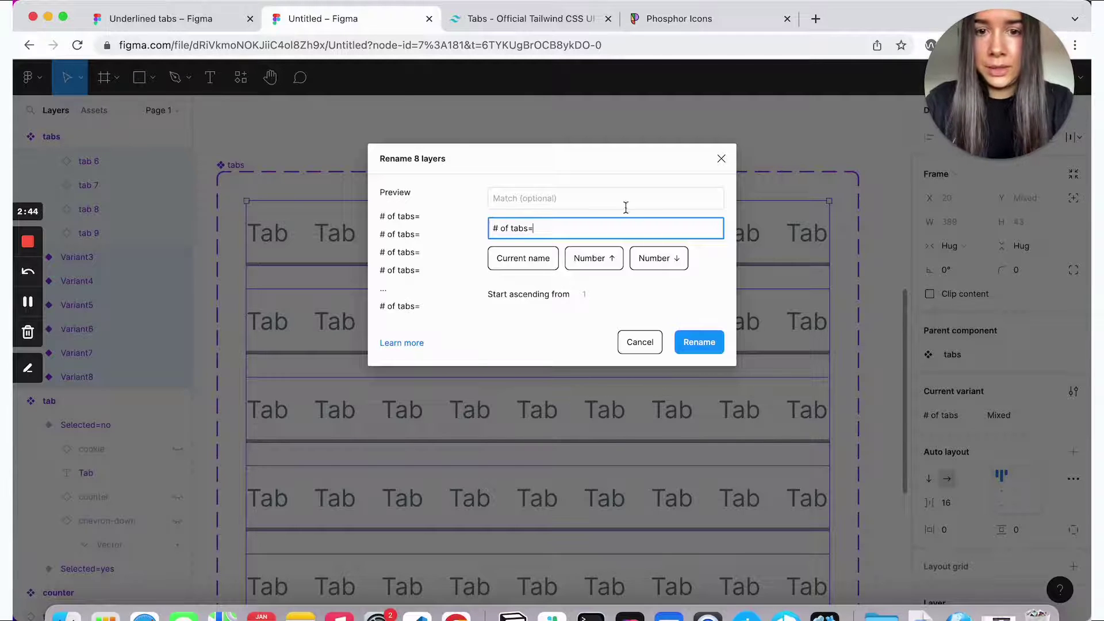
text(=)
click(584, 267)
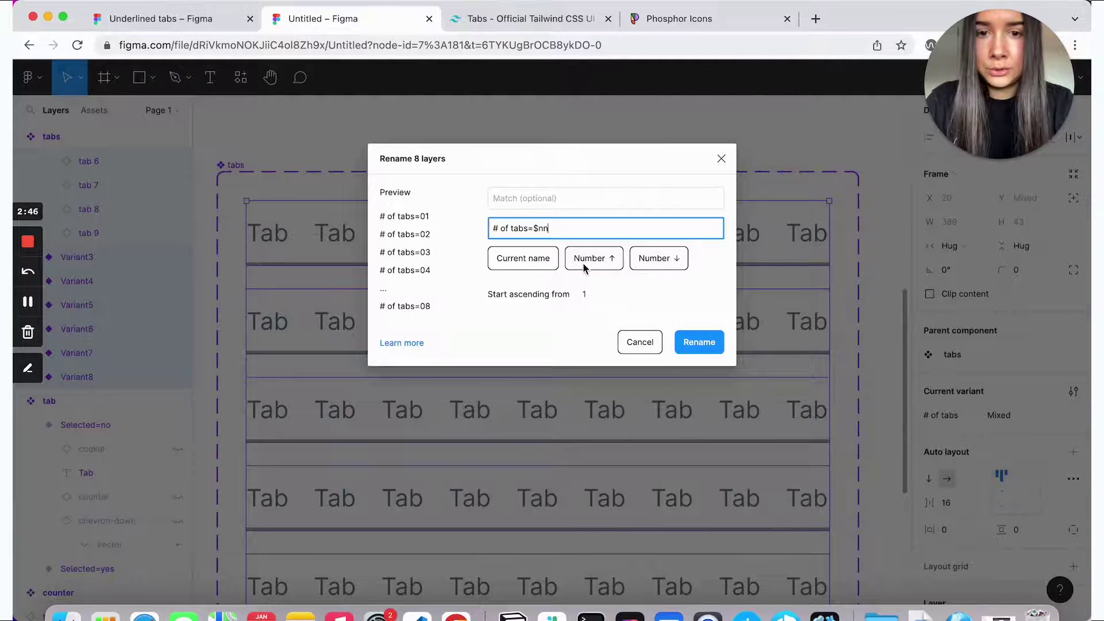
key(BackSpace)
click(587, 295)
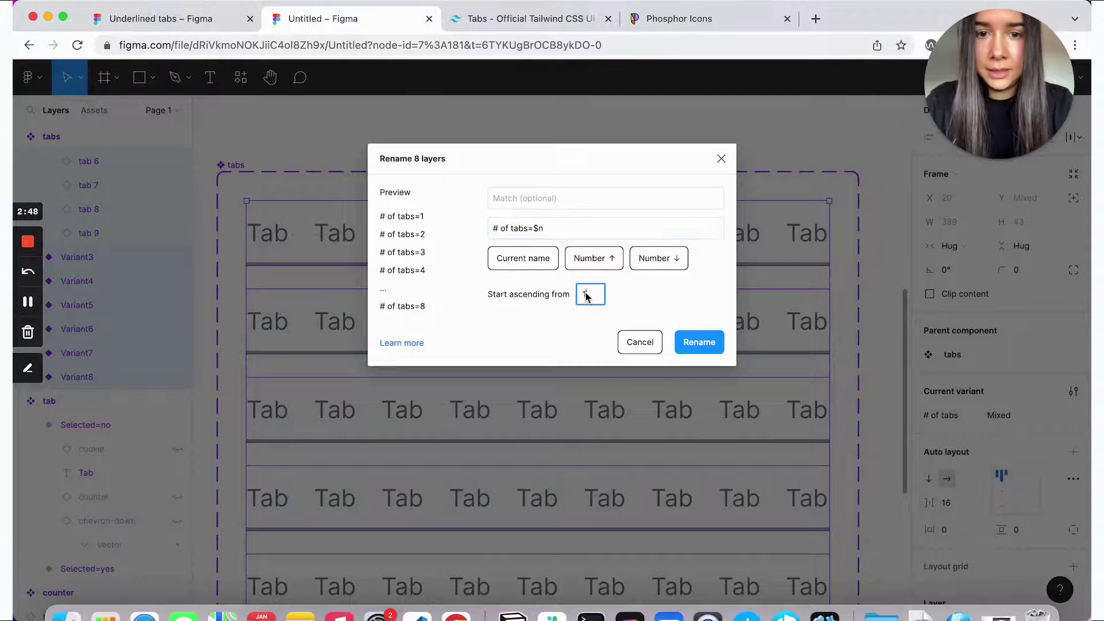
click(705, 344)
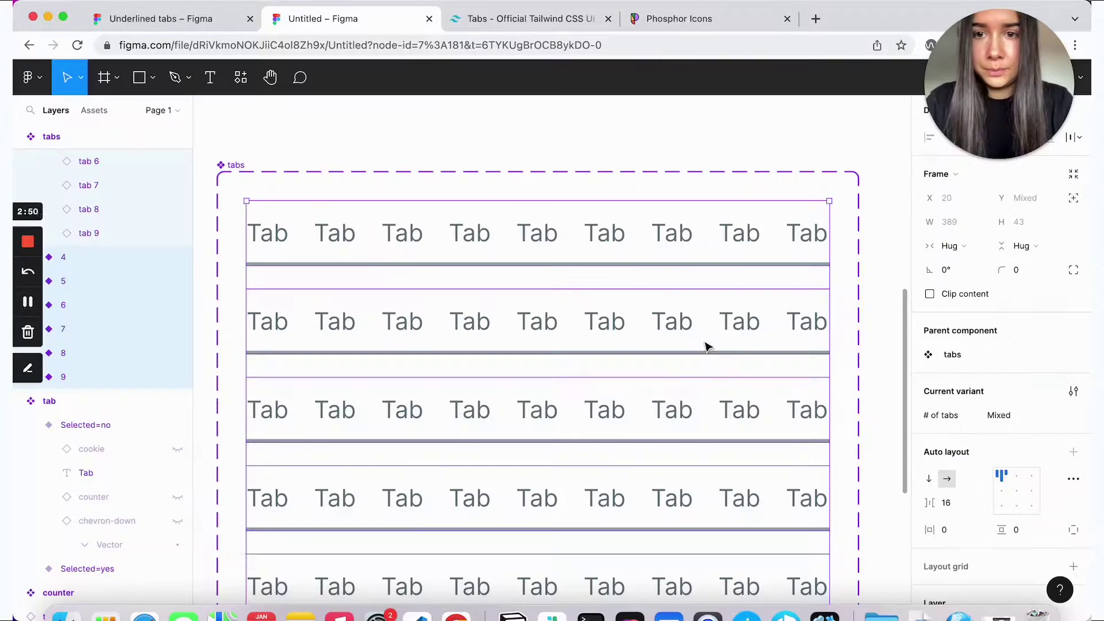
Step: Delete tab 3 through tab 9 from the variant whose # of tabs is 2
click(530, 136)
click(567, 234)
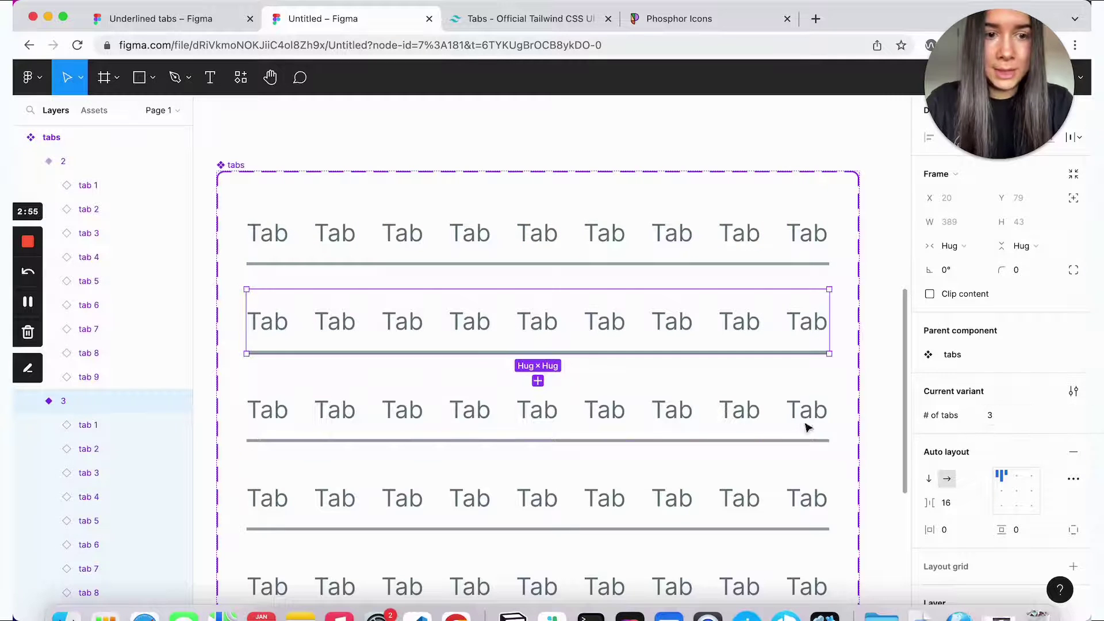
click(774, 412)
click(769, 488)
click(371, 241)
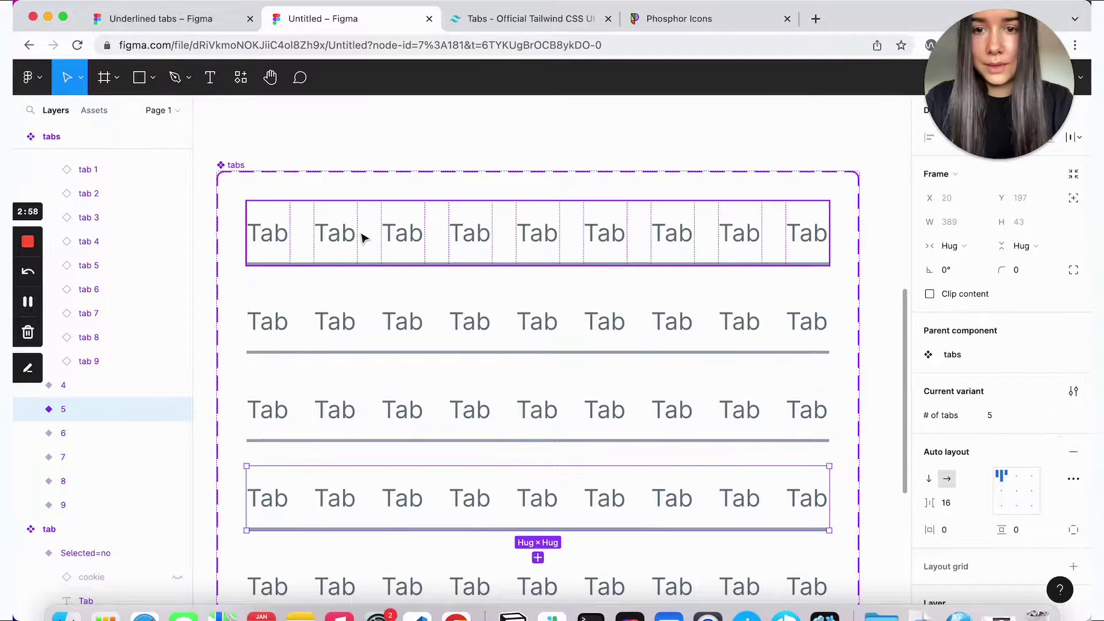
click(335, 247)
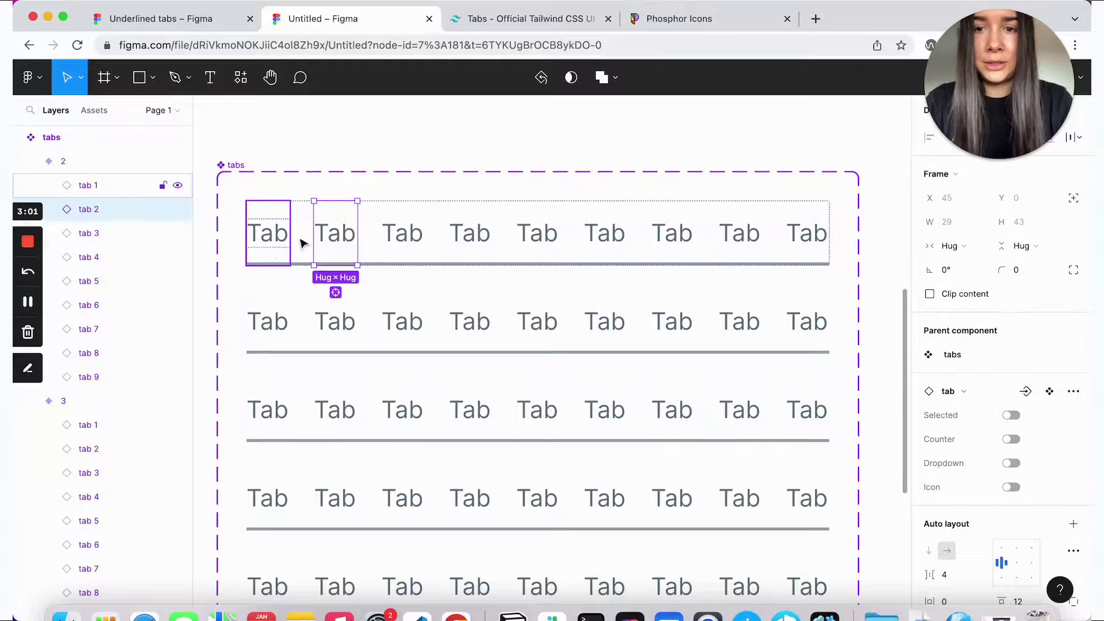
click(385, 227)
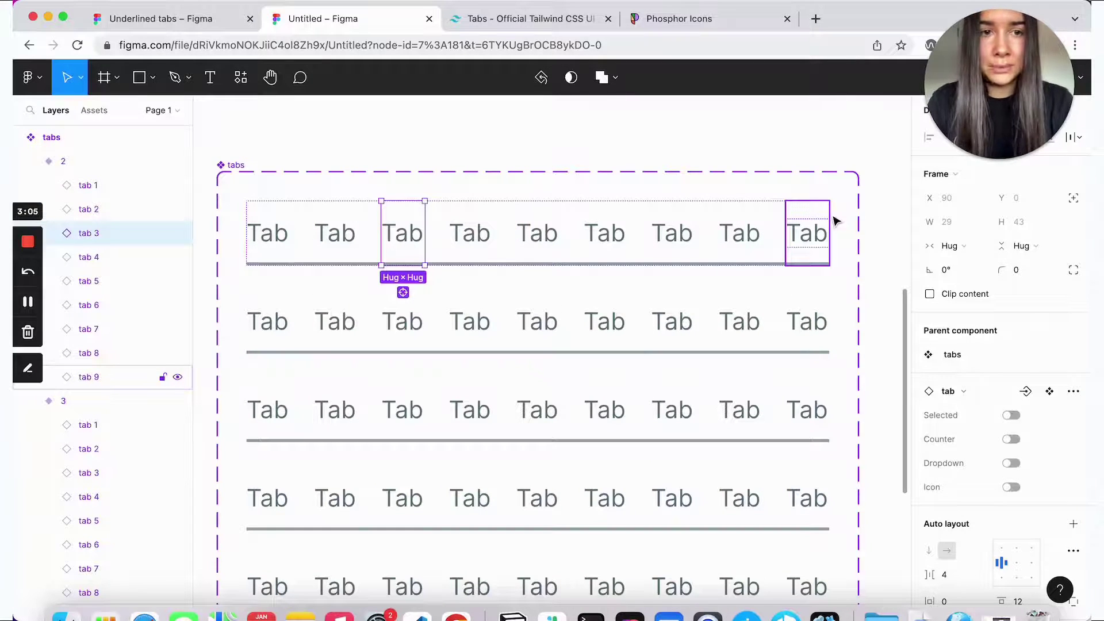
shift+click(79, 381)
key(Delete)
Step: Delete tab 4 through tab 9 from the variant whose # of tabs is 3
click(466, 320)
click(469, 321)
shift+click(128, 448)
key(Delete)
Step: Delete the surplus tabs from variants 4, 5 and 6 so each row's tab count matches its # of tabs value
click(511, 424)
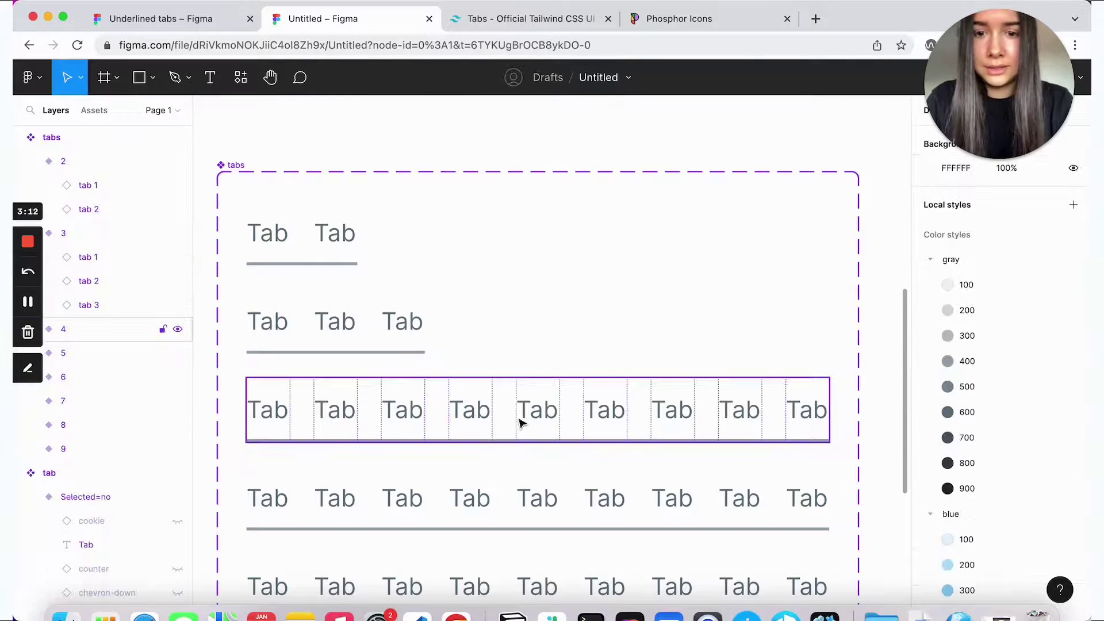
click(525, 422)
shift+click(143, 545)
key(Delete)
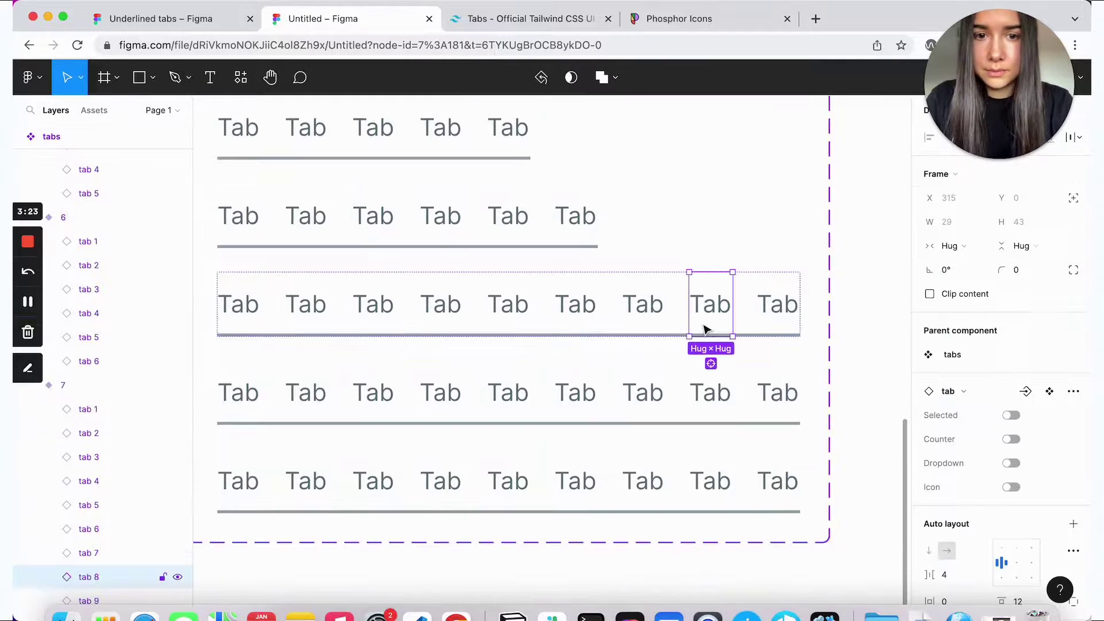
Step: Delete tabs 8 and 9 from variant 7 and tab 9 from variant 8 of the tabs component set
shift+click(116, 600)
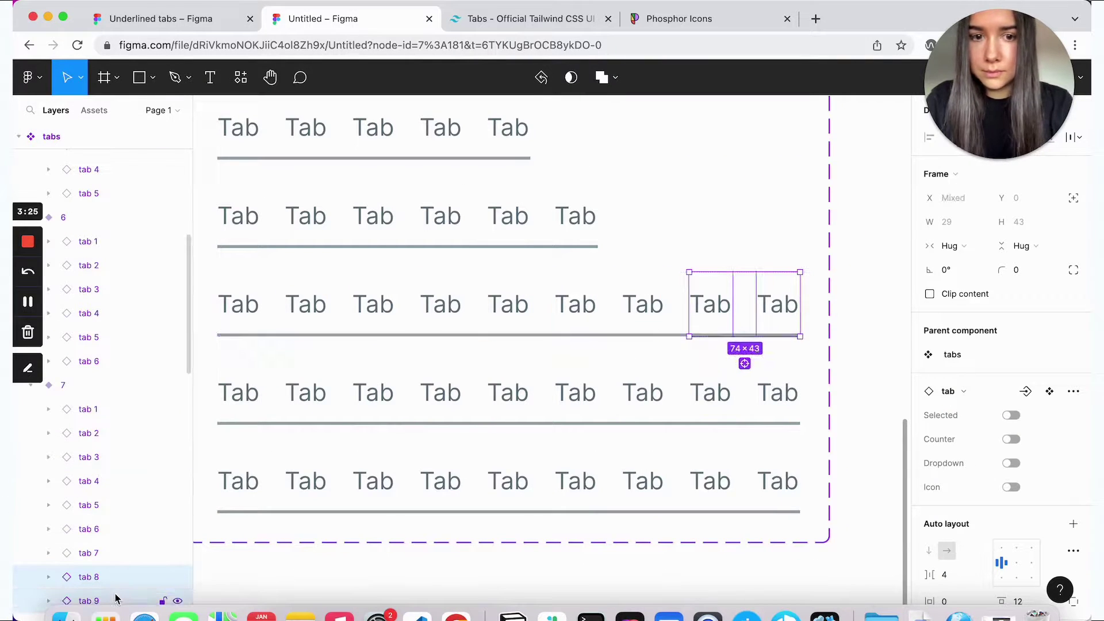
key(Delete)
click(520, 461)
scroll(742, 407, up, 1)
click(742, 407)
click(771, 412)
key(Delete)
click(771, 410)
scroll(772, 411, up, 8)
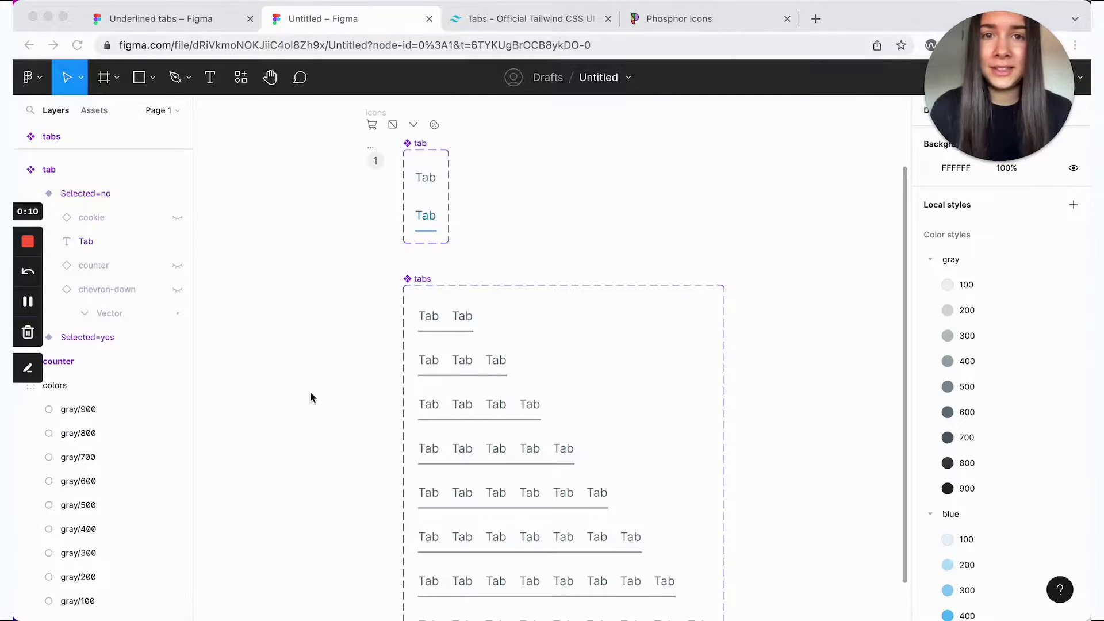
Step: Change the gray/400 selection color of the whole tabs component set to the gray/200 style
click(426, 285)
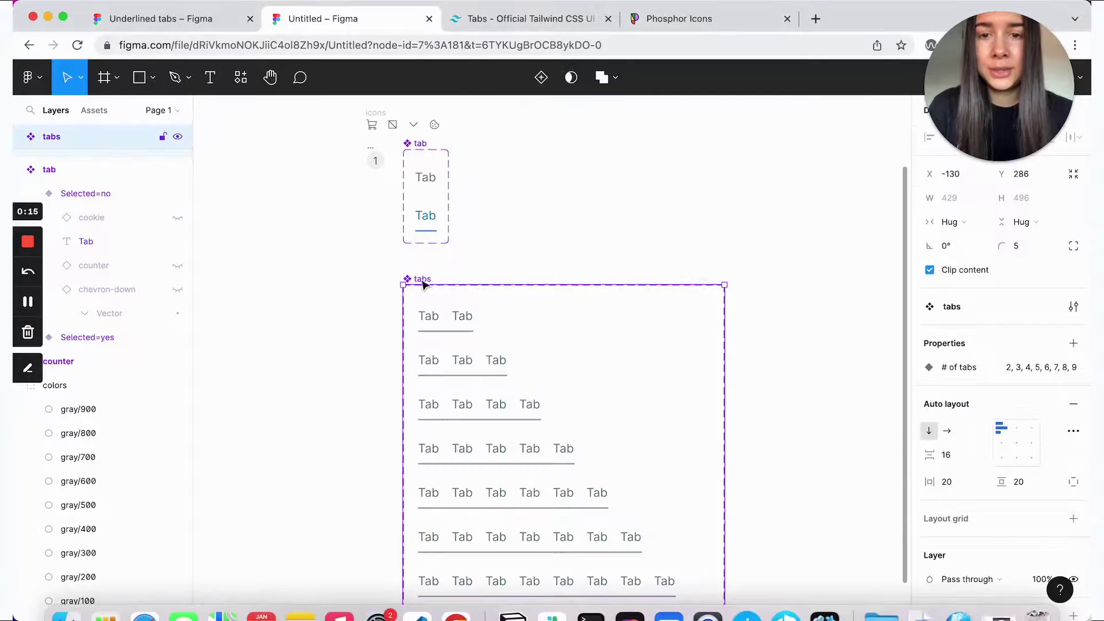
scroll(666, 320, down, 2)
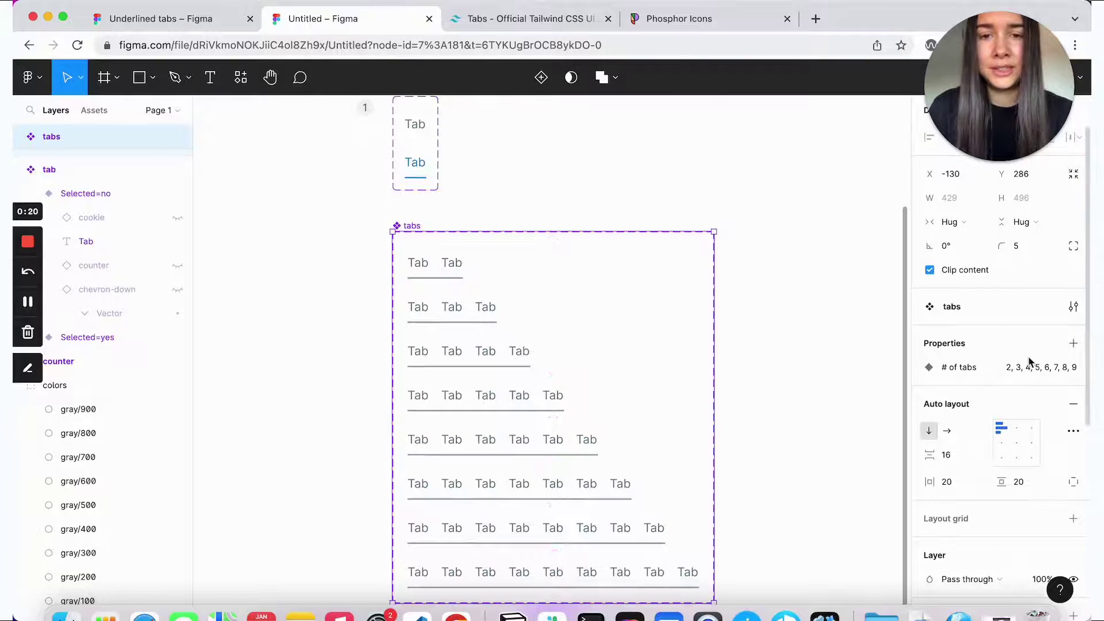
scroll(1029, 361, down, 5)
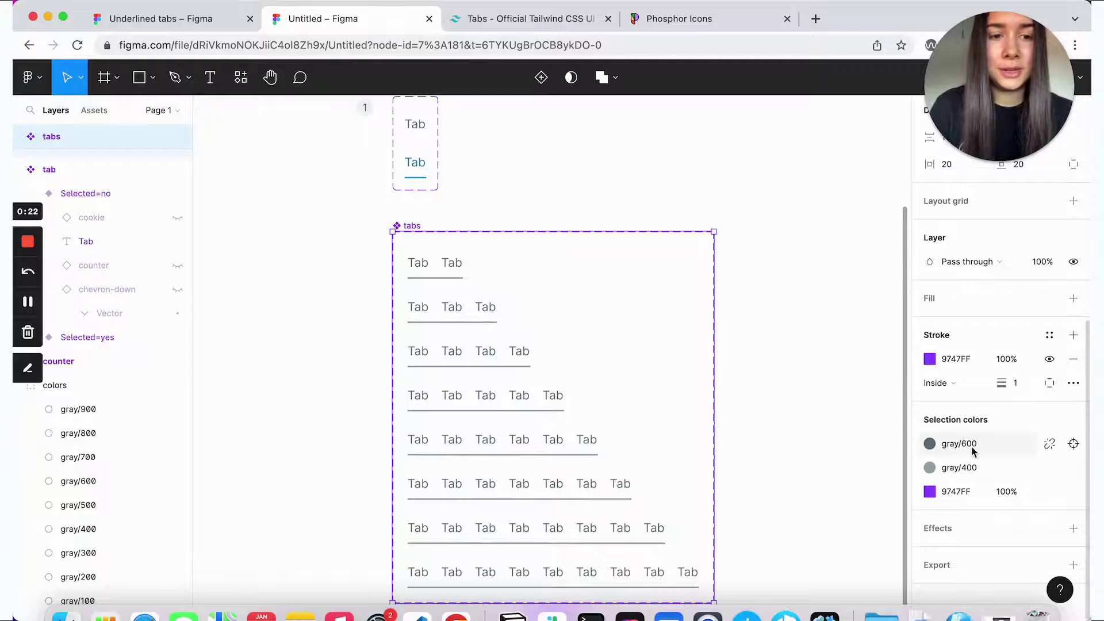
click(973, 450)
click(972, 468)
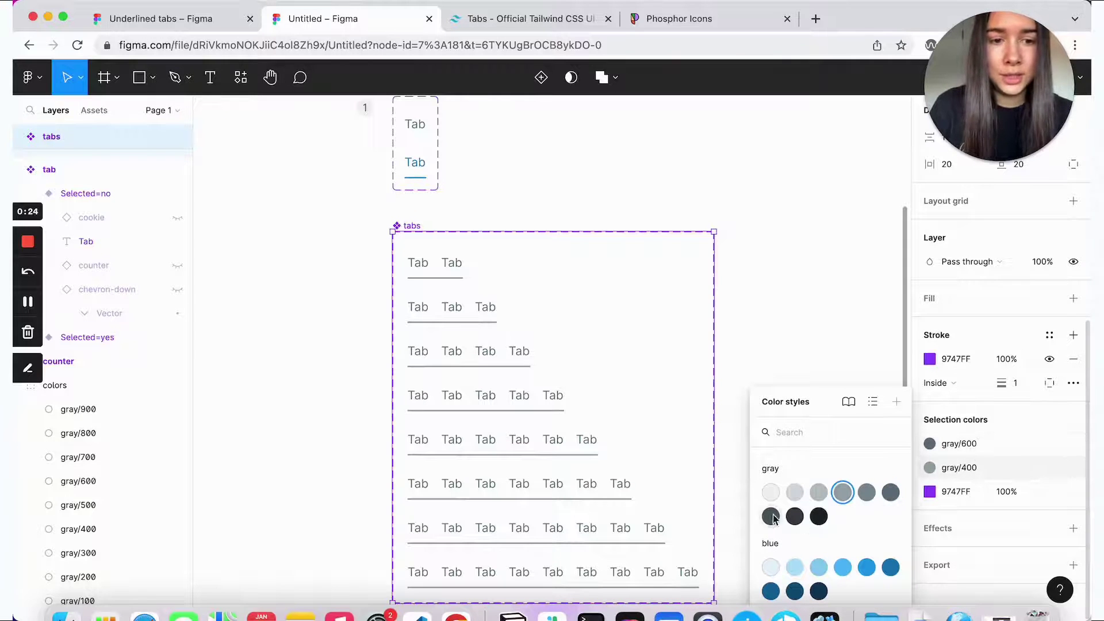
click(796, 493)
click(780, 414)
Step: Place an instance of the three-tab variant on the empty canvas above the tabs component set
scroll(781, 416, up, 2)
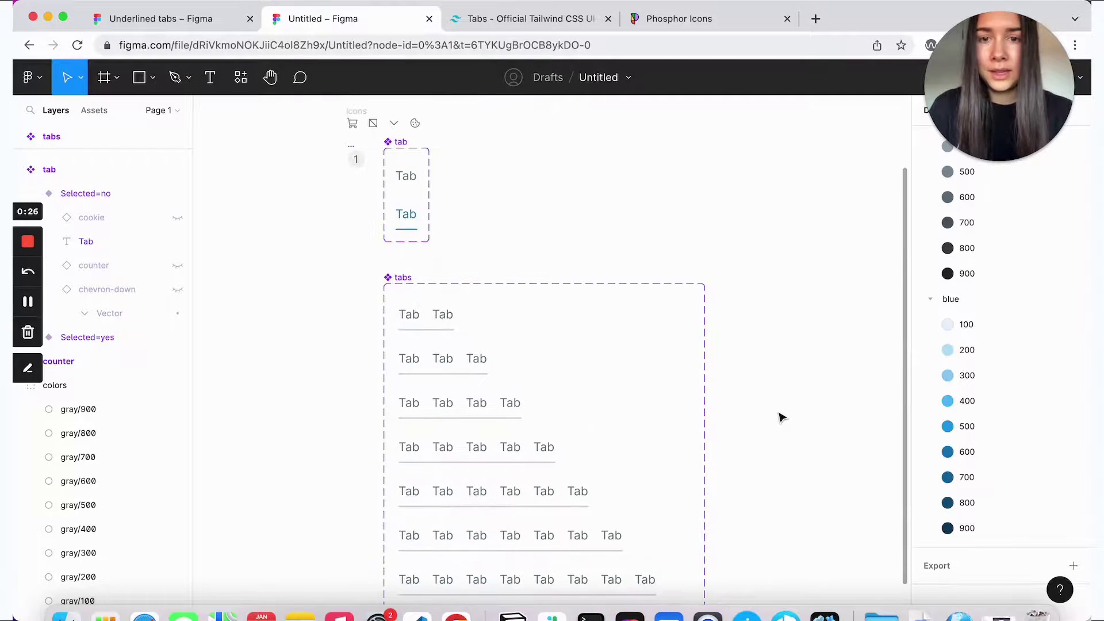
click(461, 360)
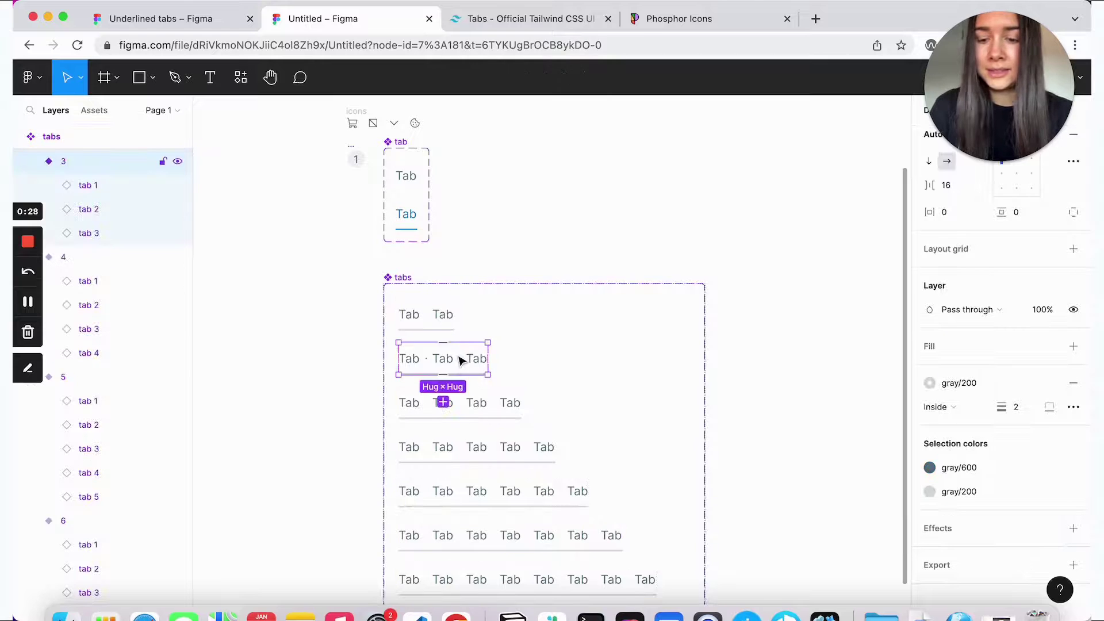
drag(461, 360, 673, 192)
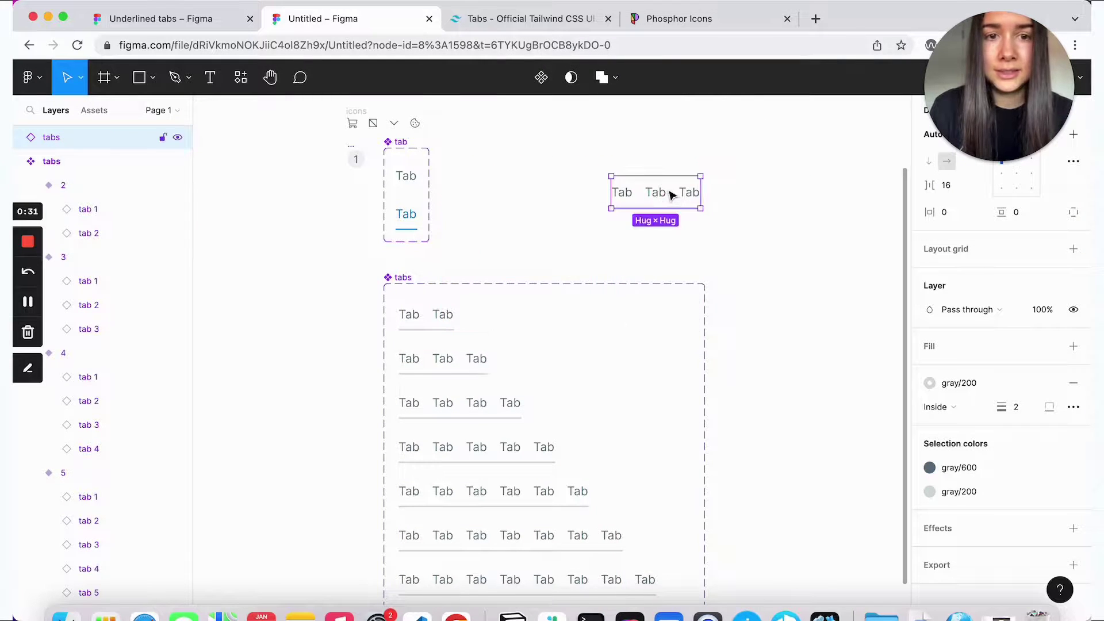
scroll(670, 192, up, 5)
scroll(670, 193, up, 3)
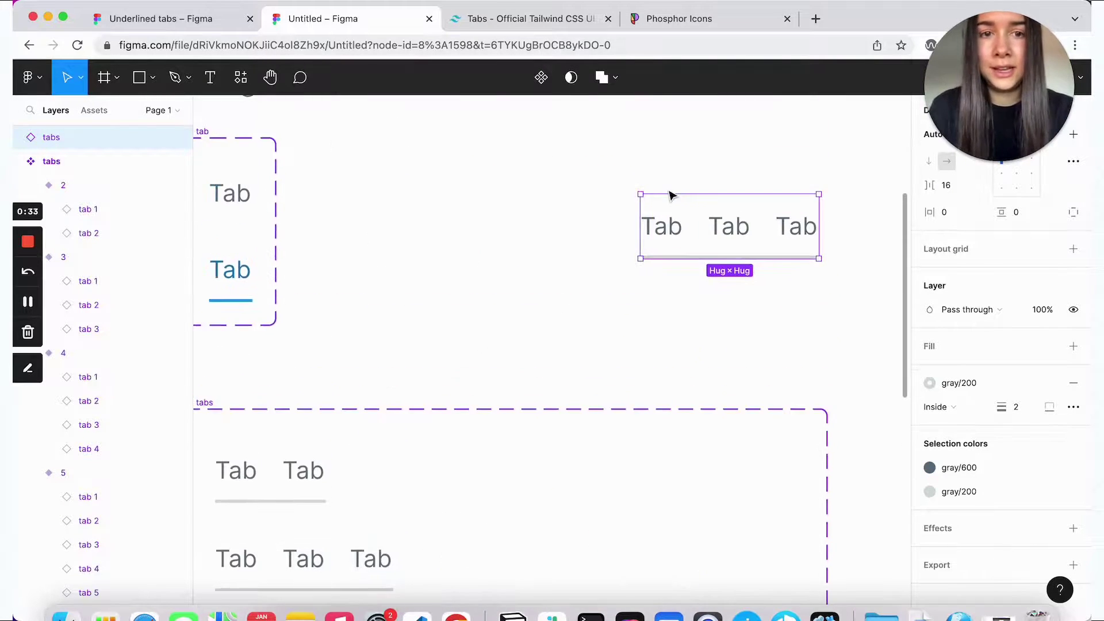
scroll(994, 283, up, 5)
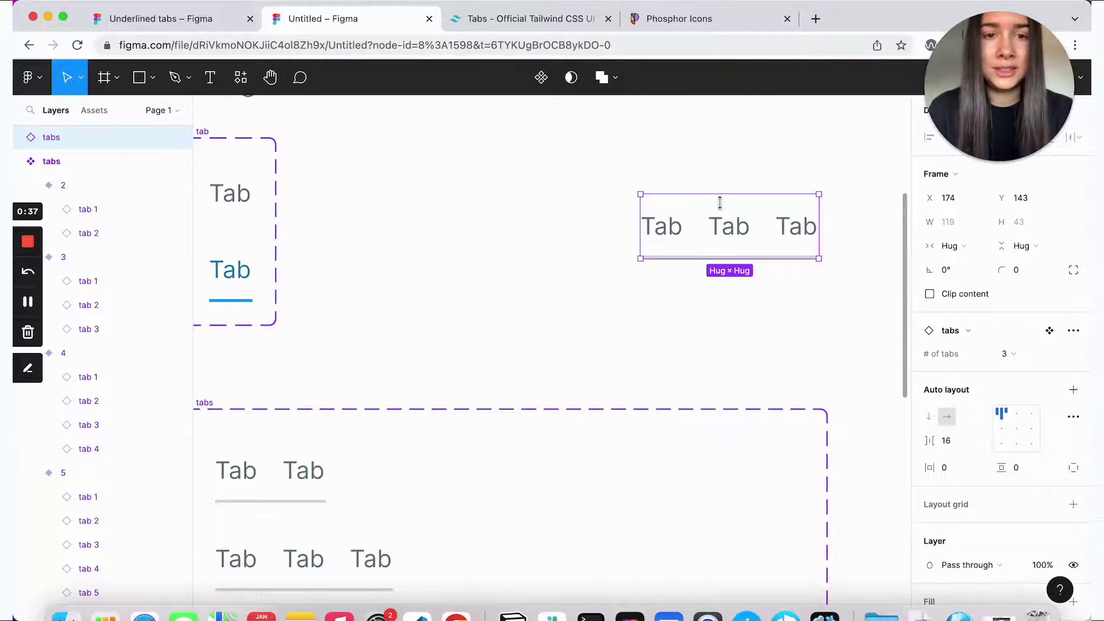
Step: Try turning on Counter and Dropdown for the middle tab inside the three-tab instance
double_click(733, 224)
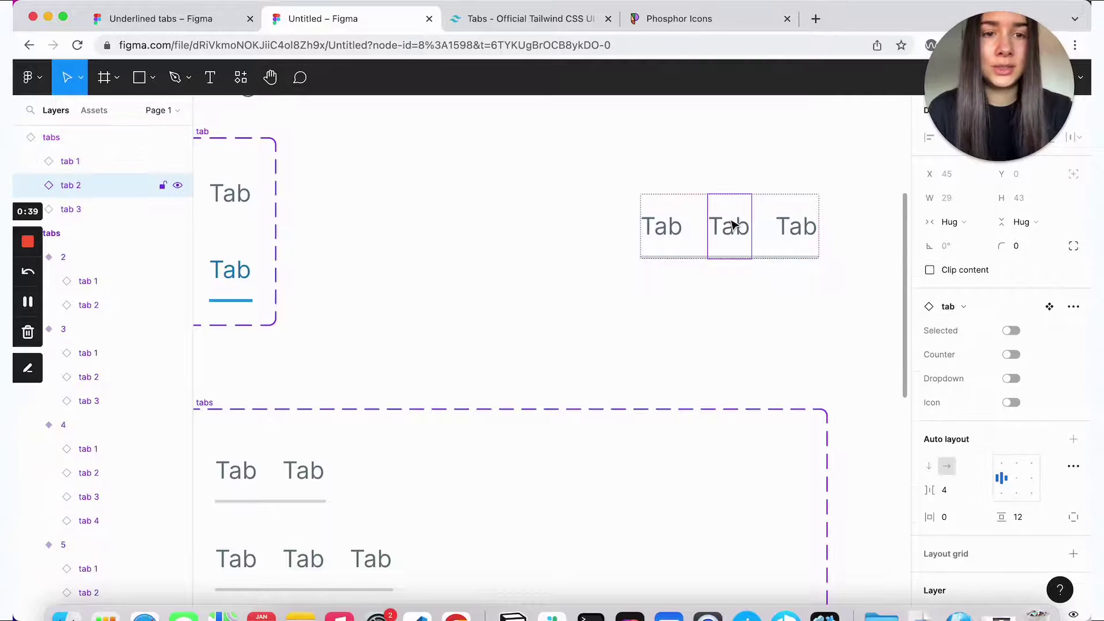
click(1012, 354)
click(1011, 378)
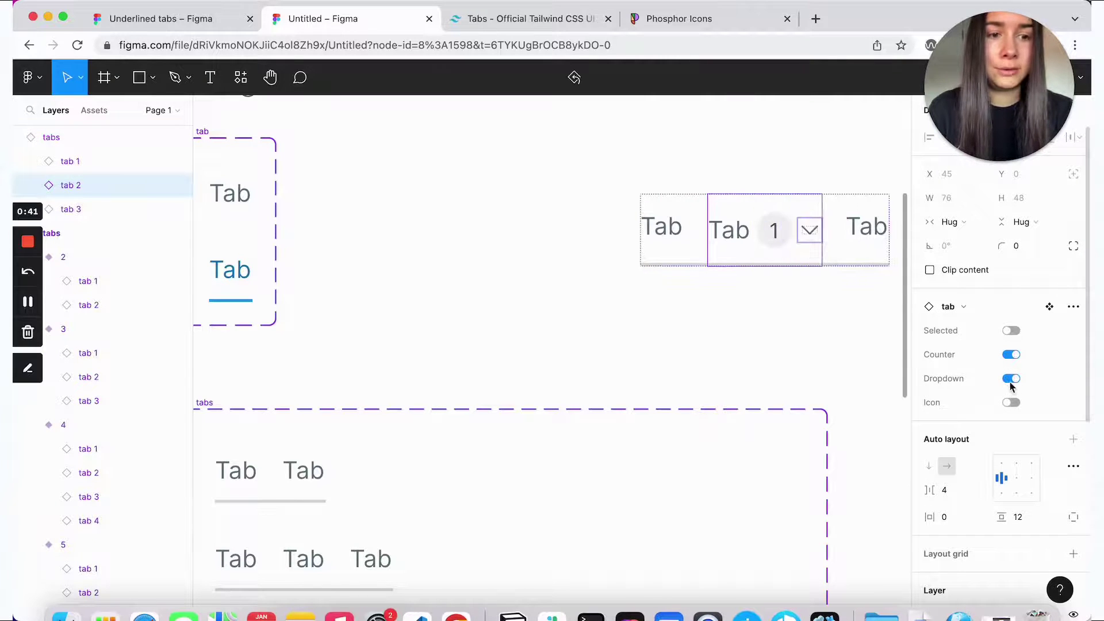
click(872, 360)
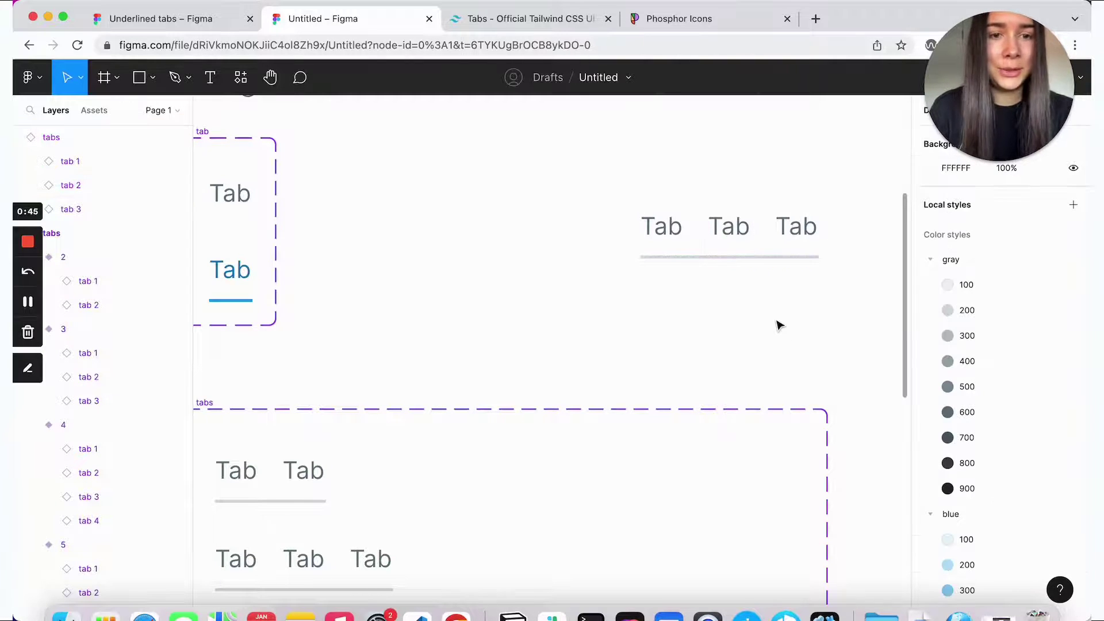
Step: Expose the nested instance properties of tab 1 through tab 9 on the tabs component set
scroll(777, 325, down, 3)
scroll(777, 325, left, 3)
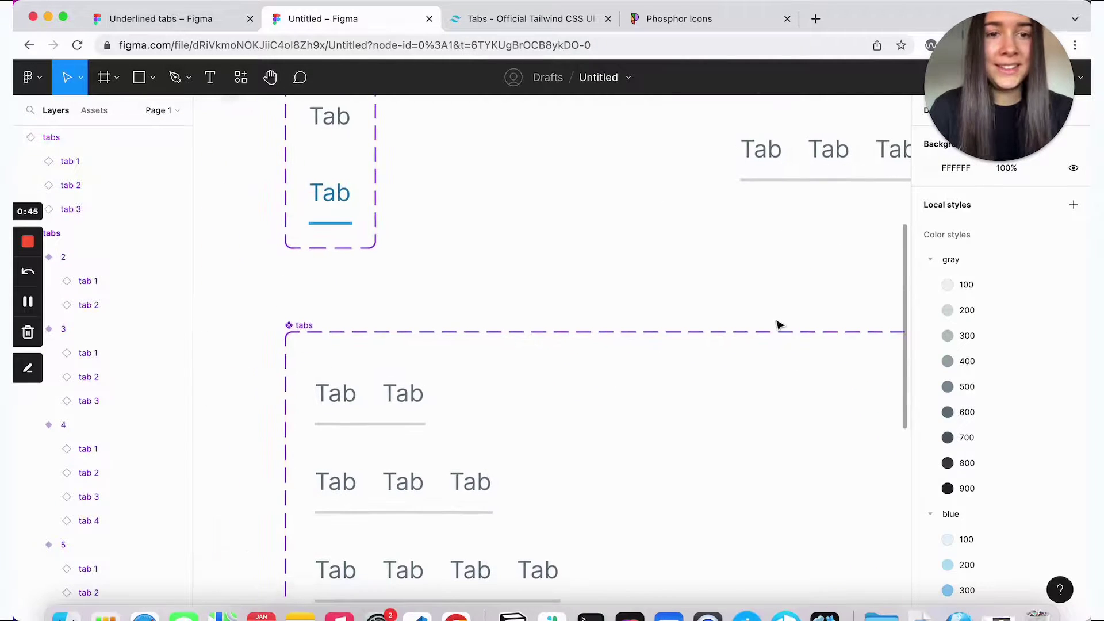
click(295, 327)
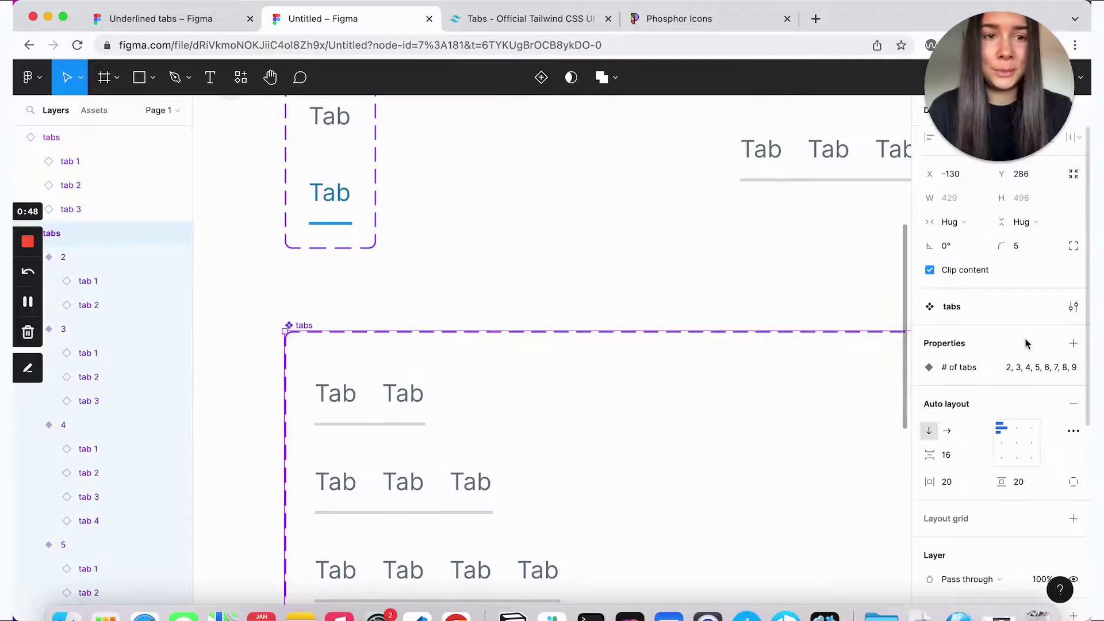
scroll(813, 318, down, 5)
scroll(814, 318, right, 1)
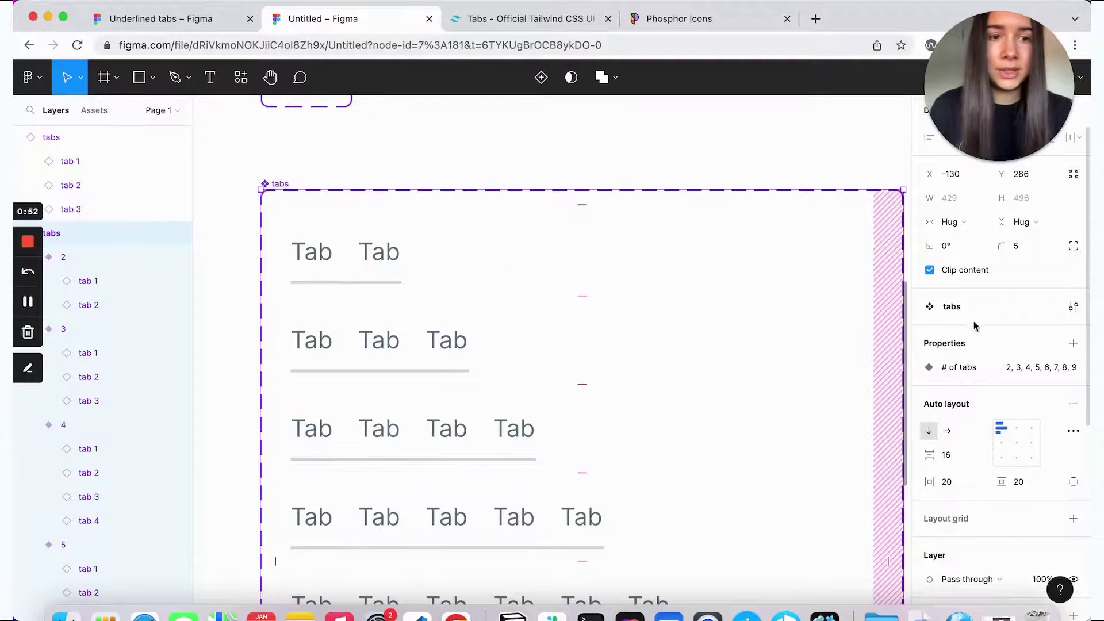
click(1073, 344)
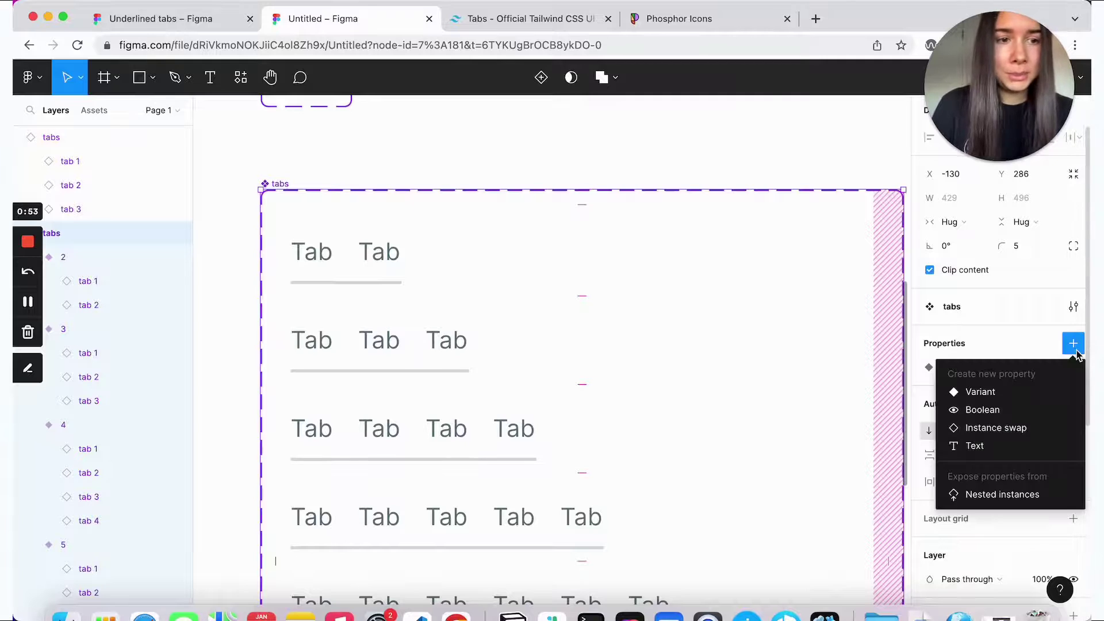
click(1034, 502)
click(701, 373)
click(701, 397)
click(701, 421)
click(701, 445)
click(701, 468)
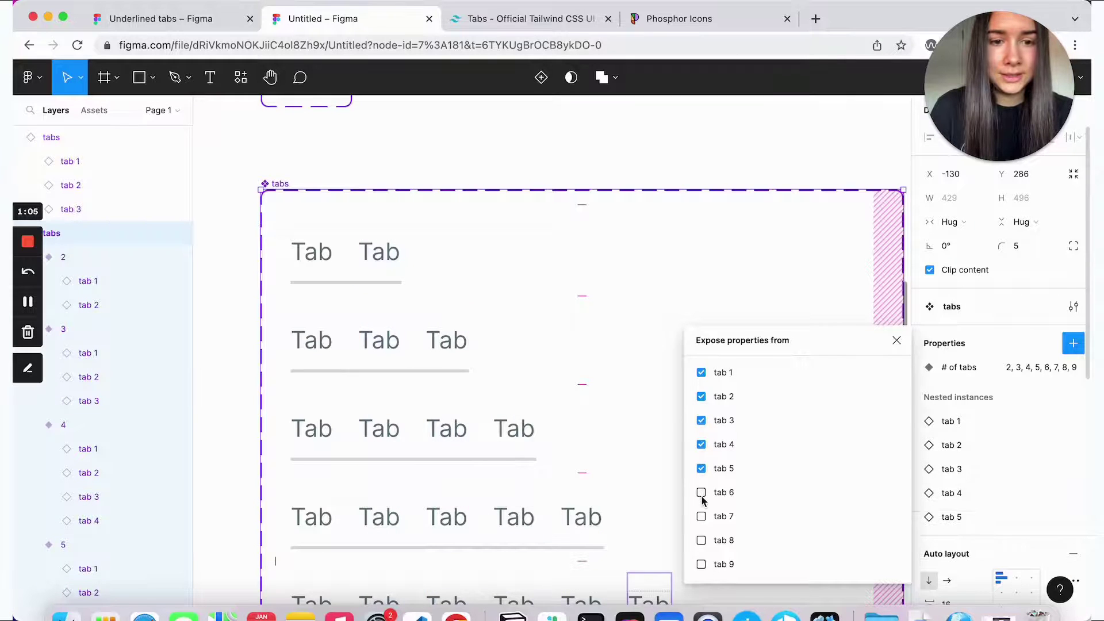
click(701, 493)
click(701, 517)
click(701, 541)
click(701, 564)
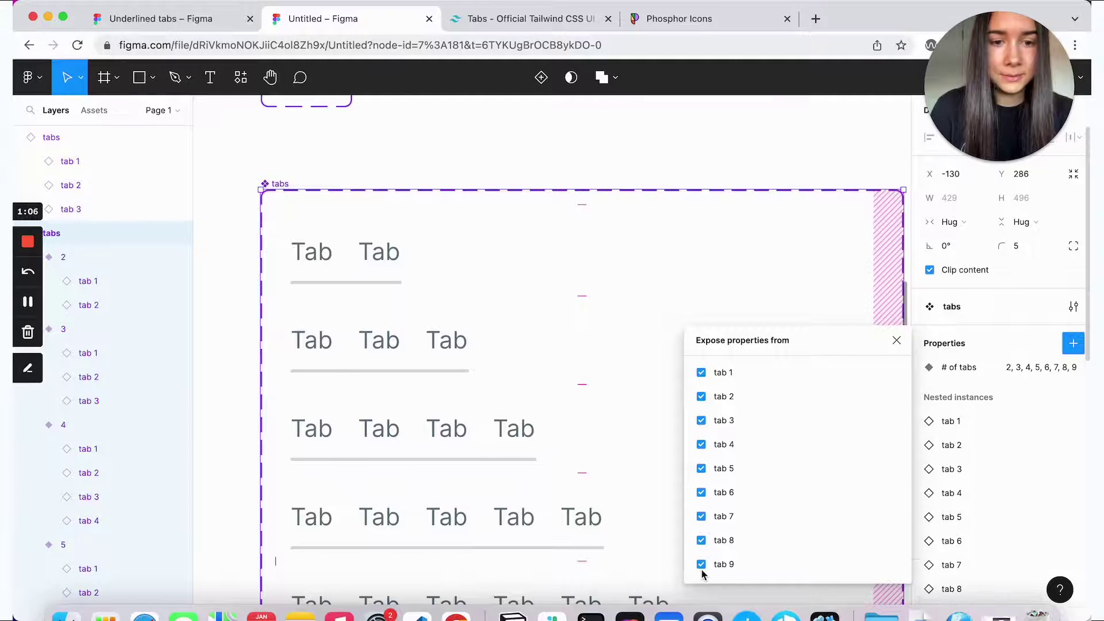
click(897, 340)
Step: Test the exposed Selected and Dropdown properties of tab 2 on the three-tab instance, switching each on and off
scroll(831, 187, up, 5)
scroll(830, 188, right, 3)
click(618, 279)
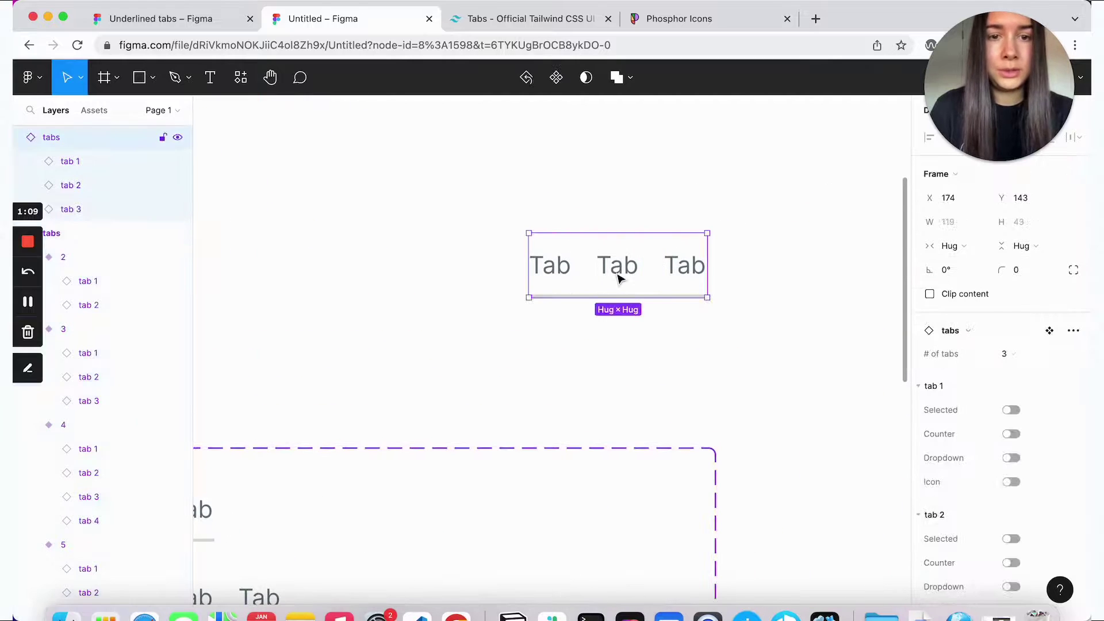
scroll(1030, 460, down, 3)
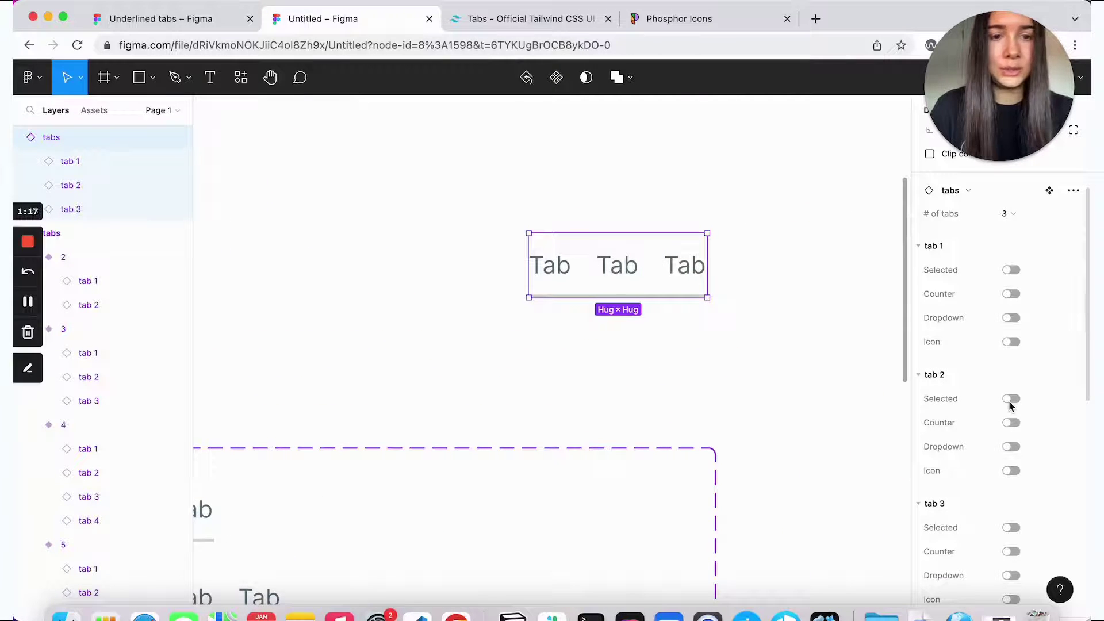
click(1009, 398)
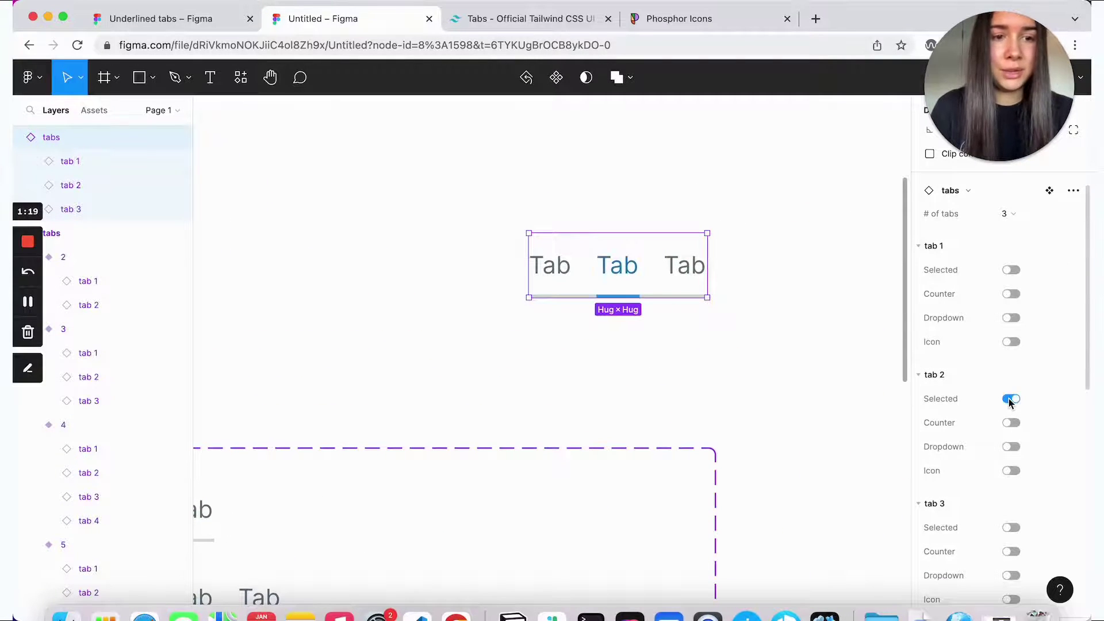
click(1009, 398)
click(1011, 447)
click(1011, 448)
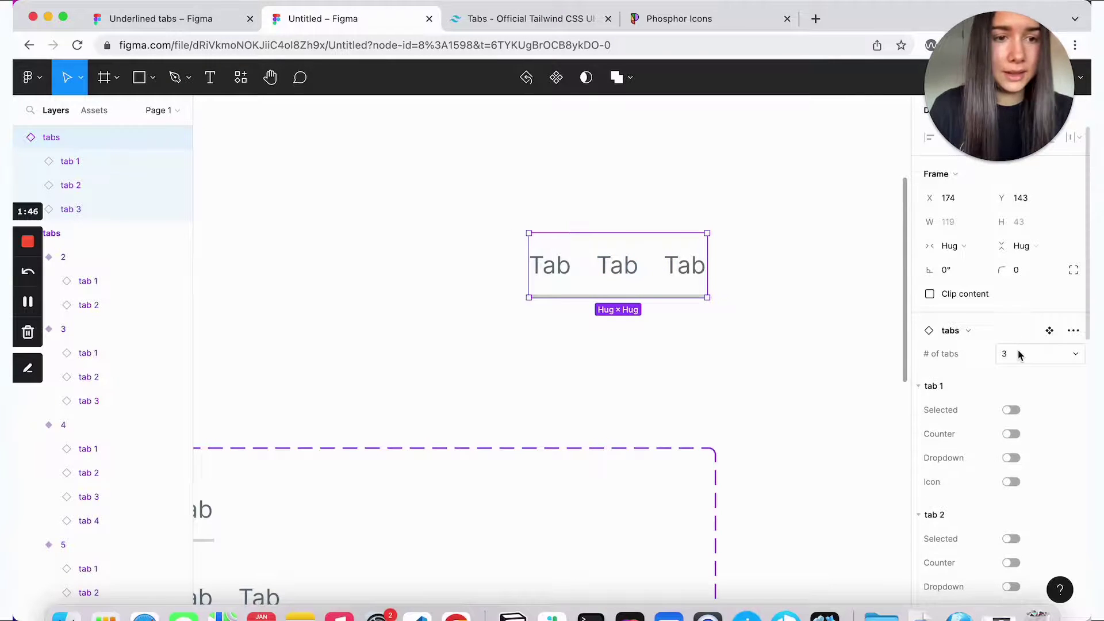
Step: Test the instance's # of tabs property by switching it to 5 and back to 3
click(1012, 354)
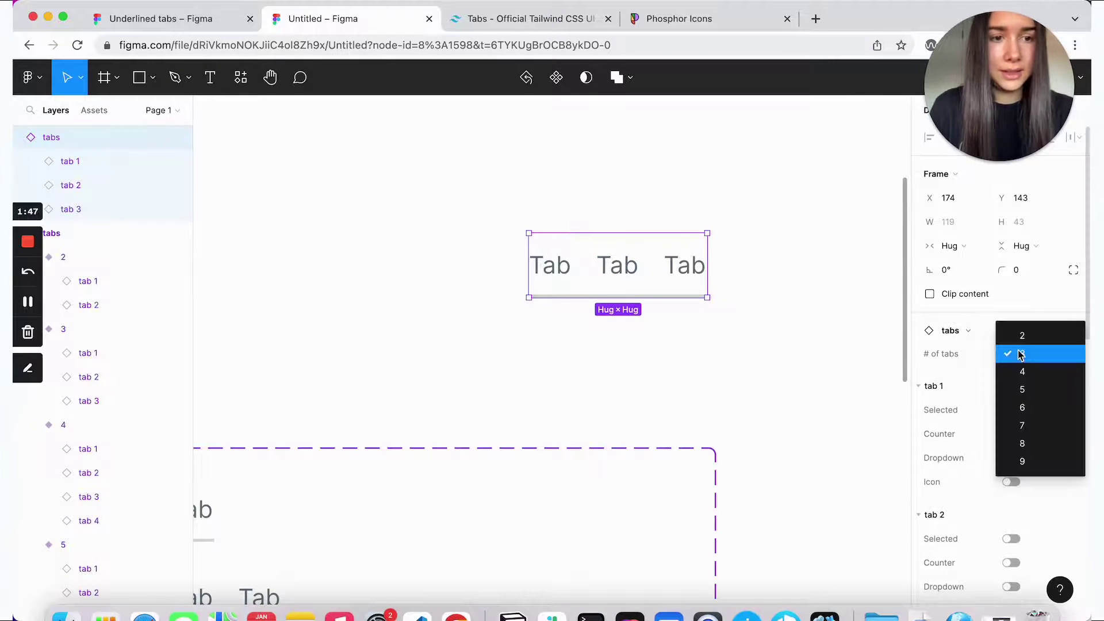
click(1029, 391)
scroll(1029, 395, down, 8)
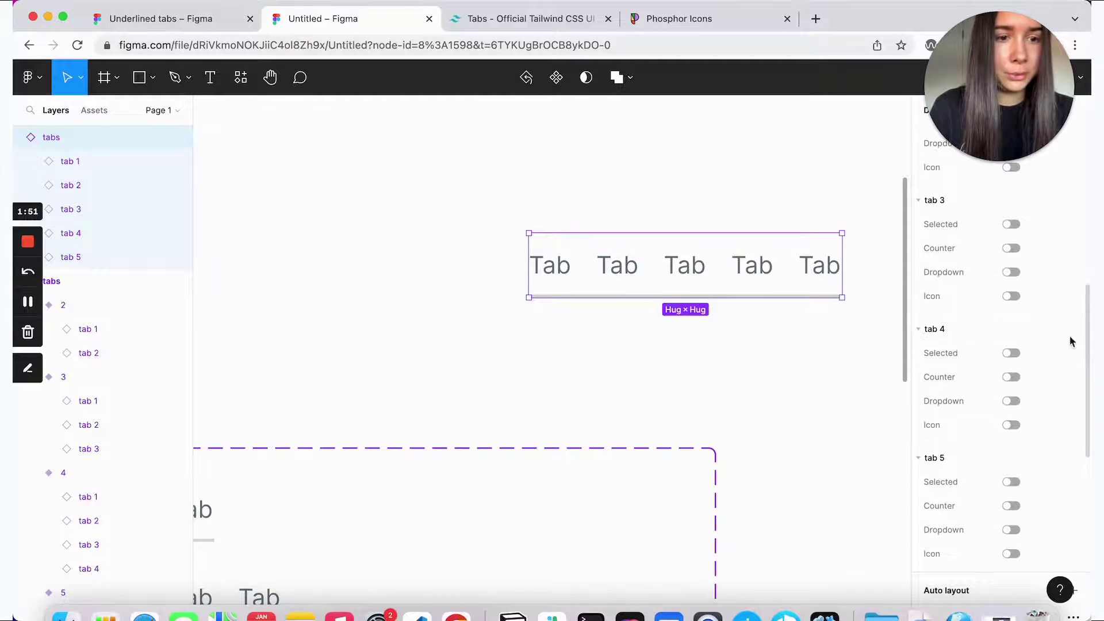
scroll(1042, 350, up, 5)
scroll(1042, 350, up, 9)
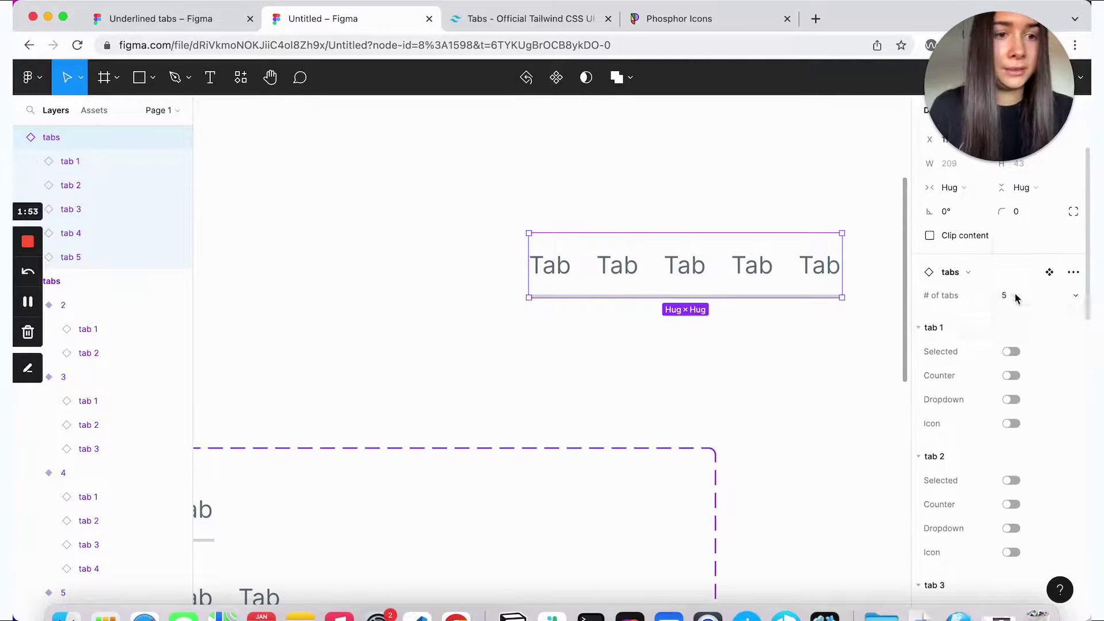
click(1014, 295)
click(1016, 261)
scroll(952, 501, down, 1)
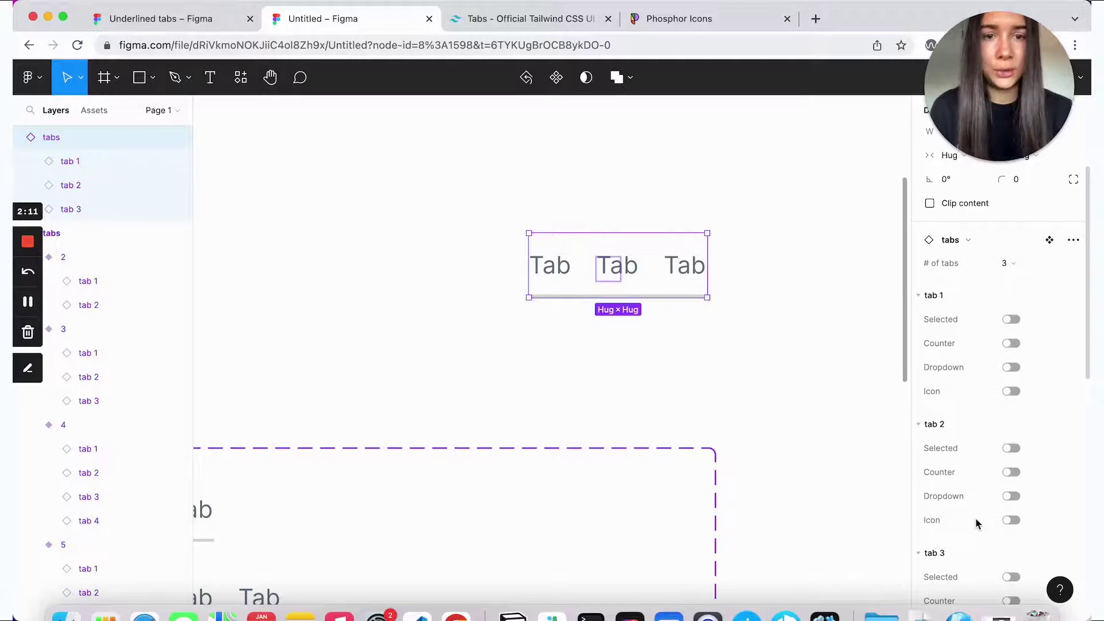
Step: Turn on Counter for tab 1 of the three-tab instance and compare the heights of its nested tabs
click(669, 265)
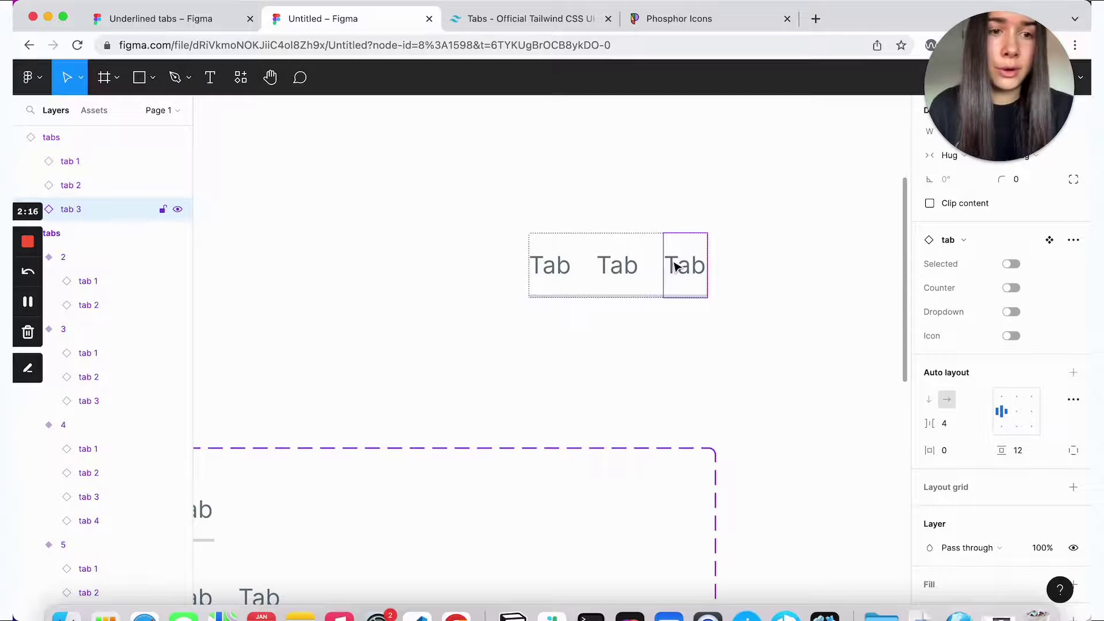
click(681, 264)
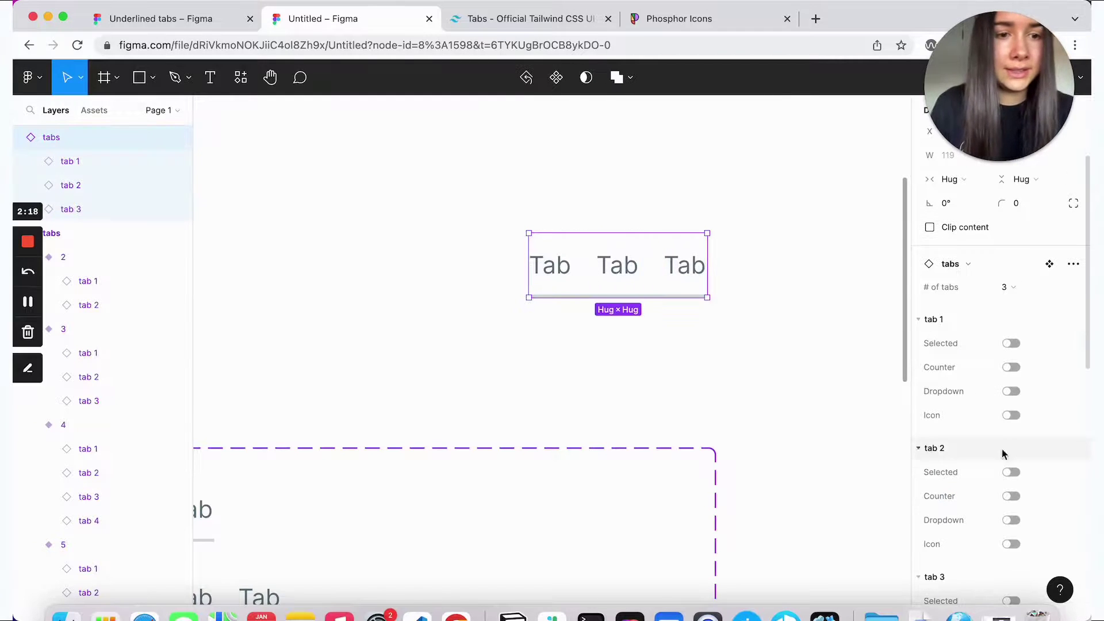
click(1012, 367)
click(656, 309)
click(677, 246)
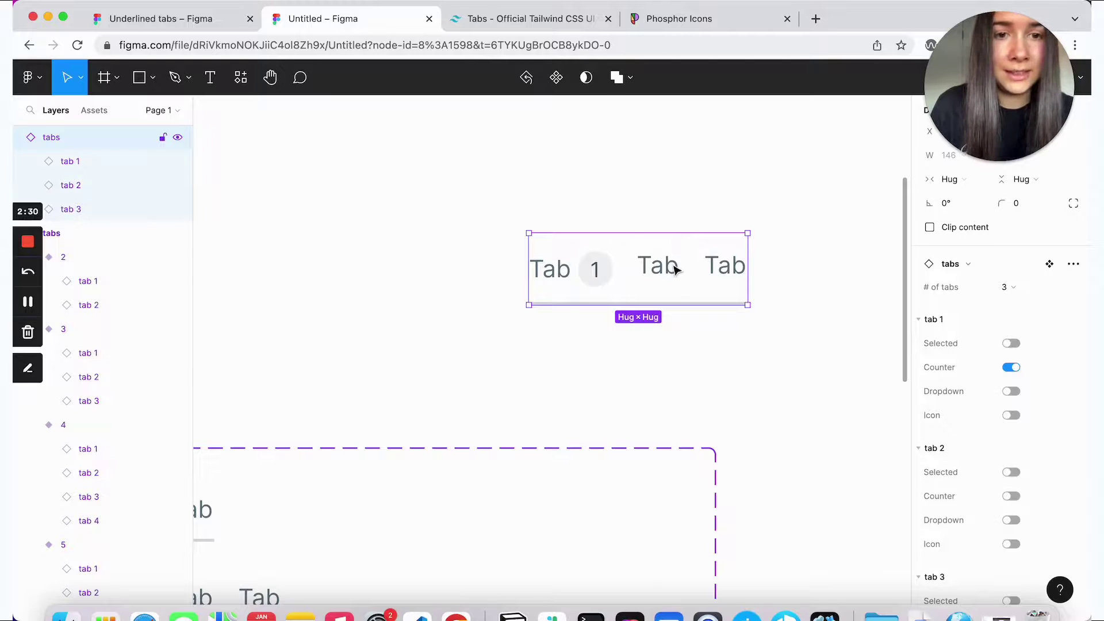
double_click(673, 268)
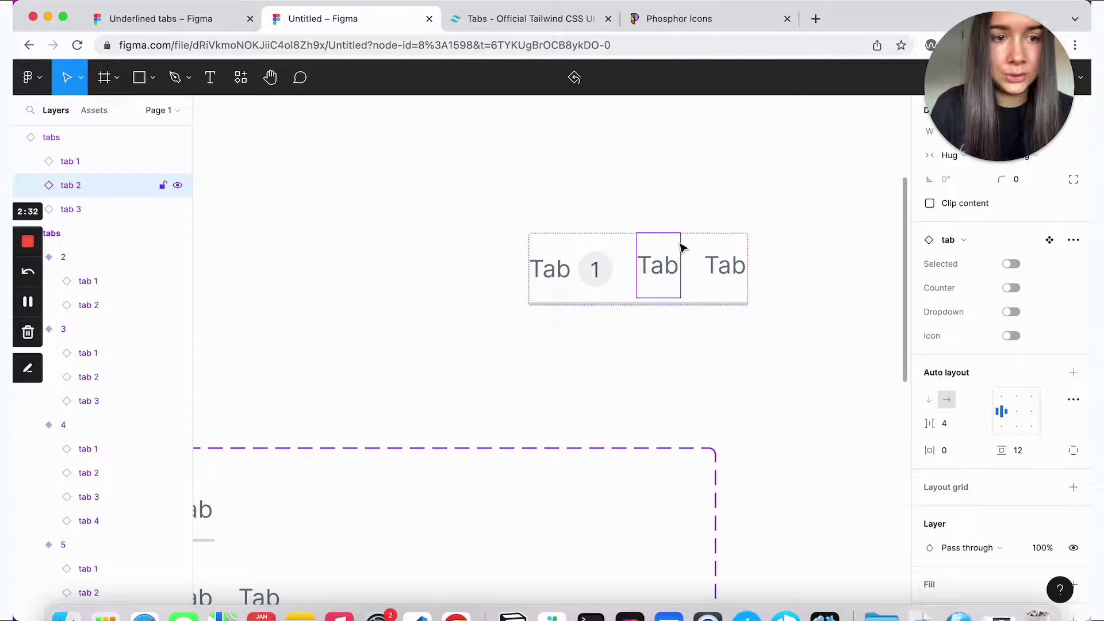
click(794, 347)
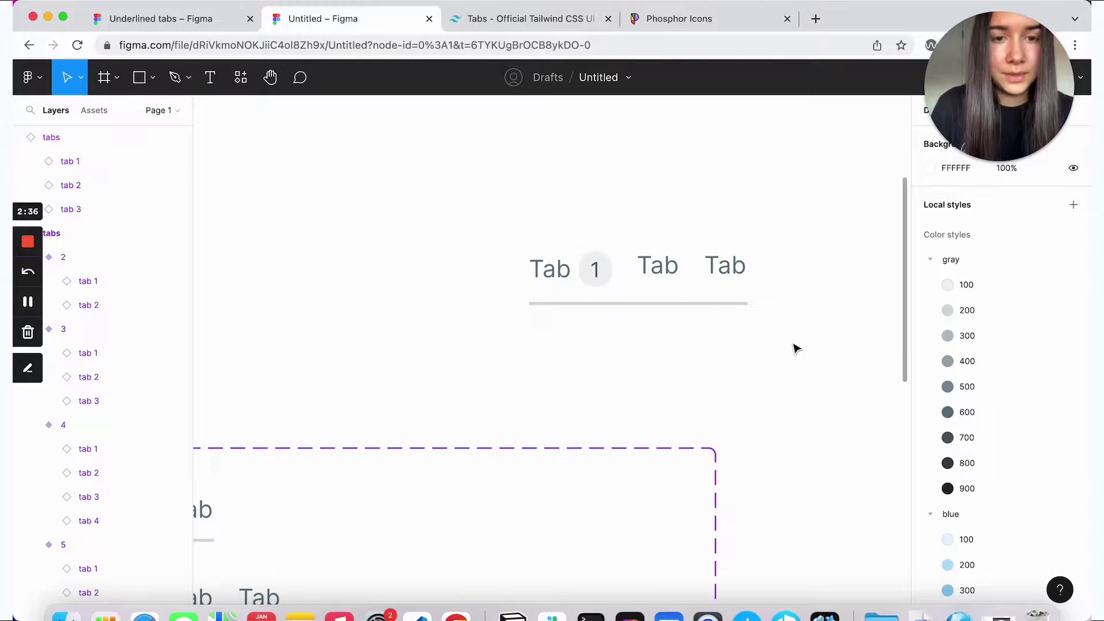
double_click(670, 268)
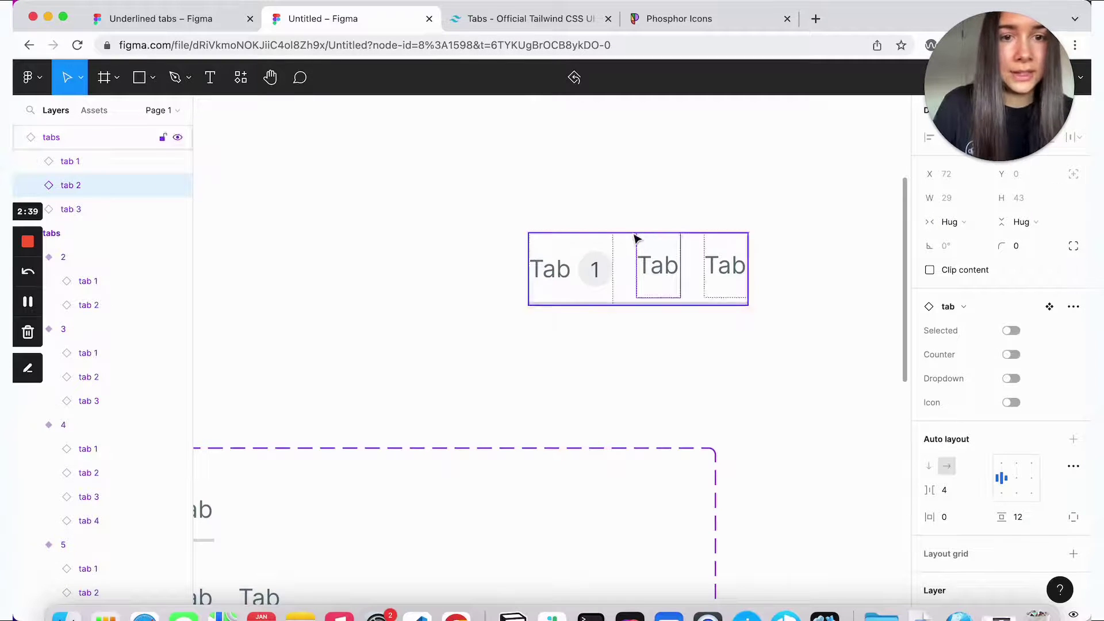
click(581, 276)
click(779, 318)
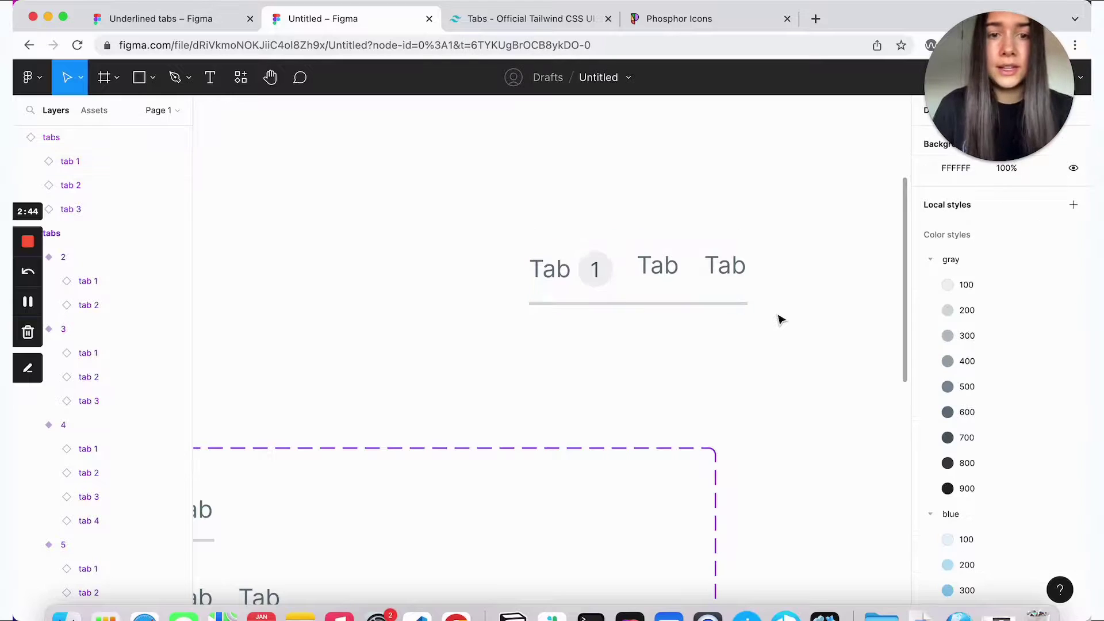
Step: Set both variants of the tab component to a fixed height of 48
scroll(780, 320, left, 3)
scroll(780, 319, up, 2)
scroll(779, 319, left, 5)
click(611, 253)
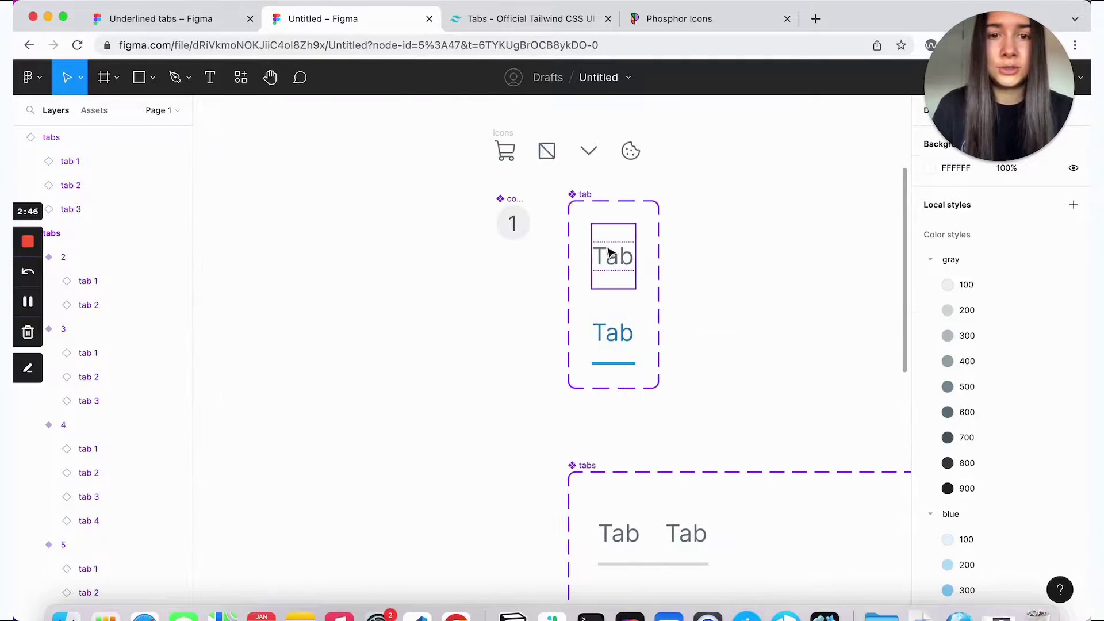
shift+click(618, 339)
click(1022, 245)
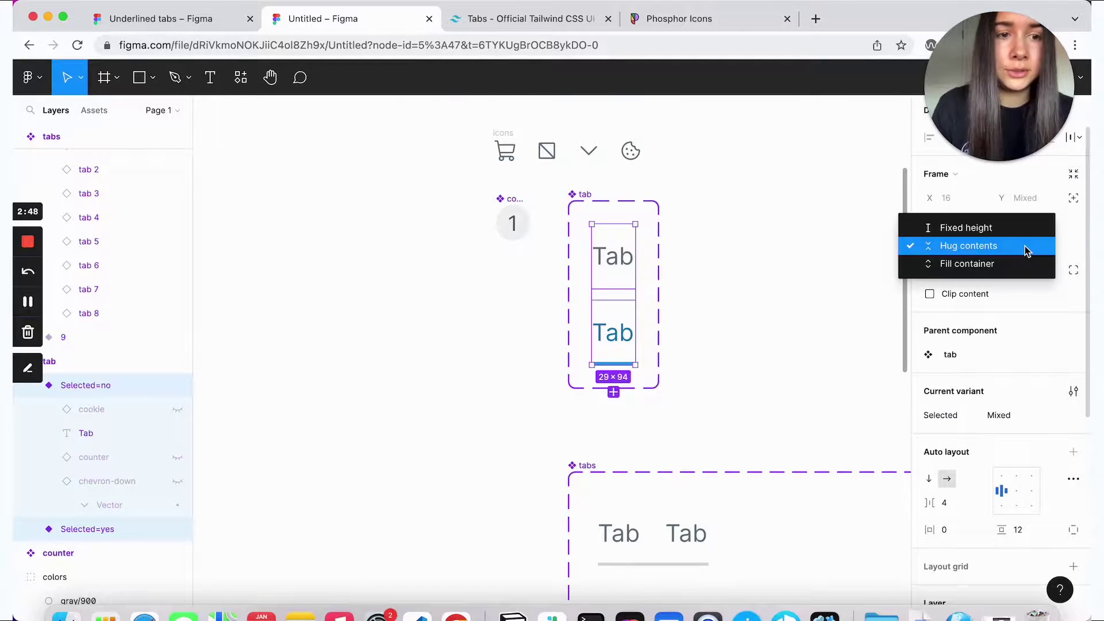
click(1023, 225)
click(1028, 228)
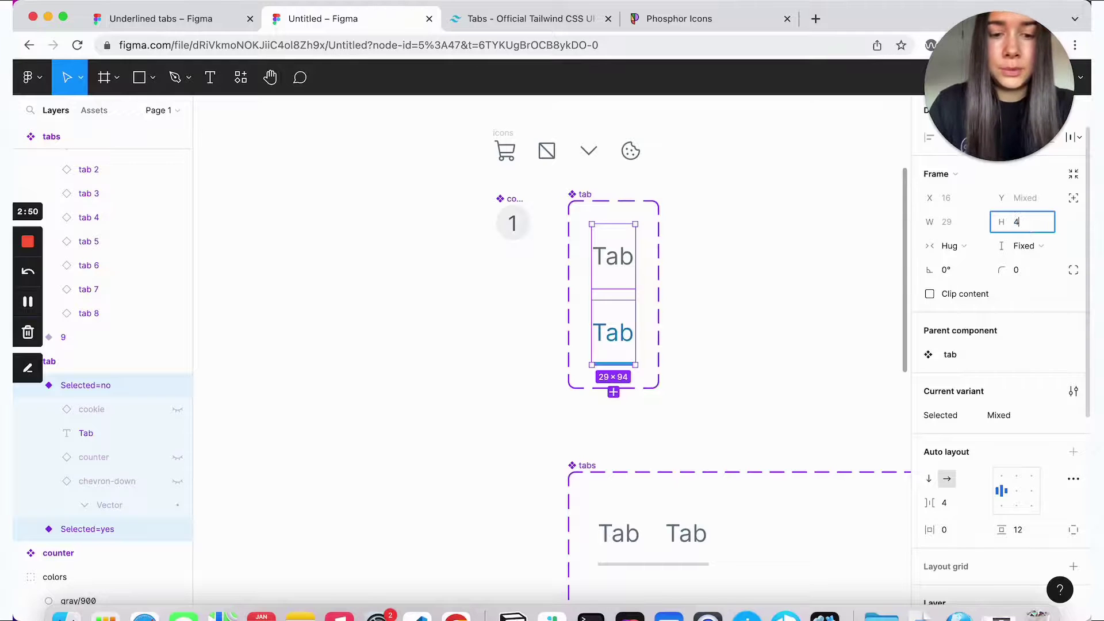
key(Return)
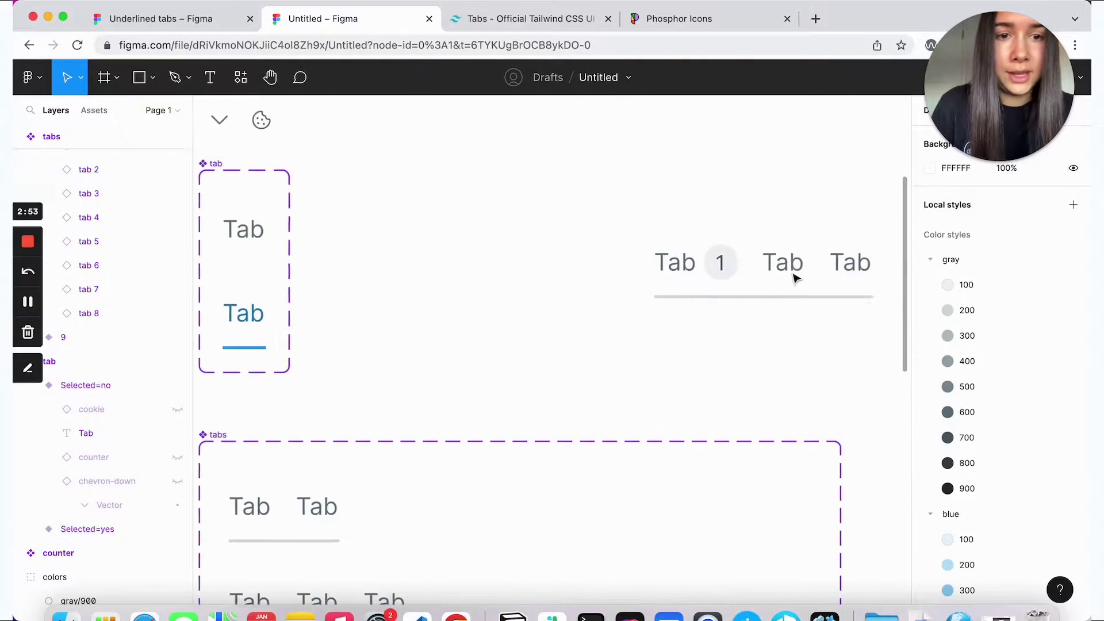
Step: Test tab 1's Counter property on the three-tab instance by toggling it, leaving it off
click(794, 278)
scroll(794, 333, right, 3)
click(1013, 435)
click(1014, 435)
click(1013, 435)
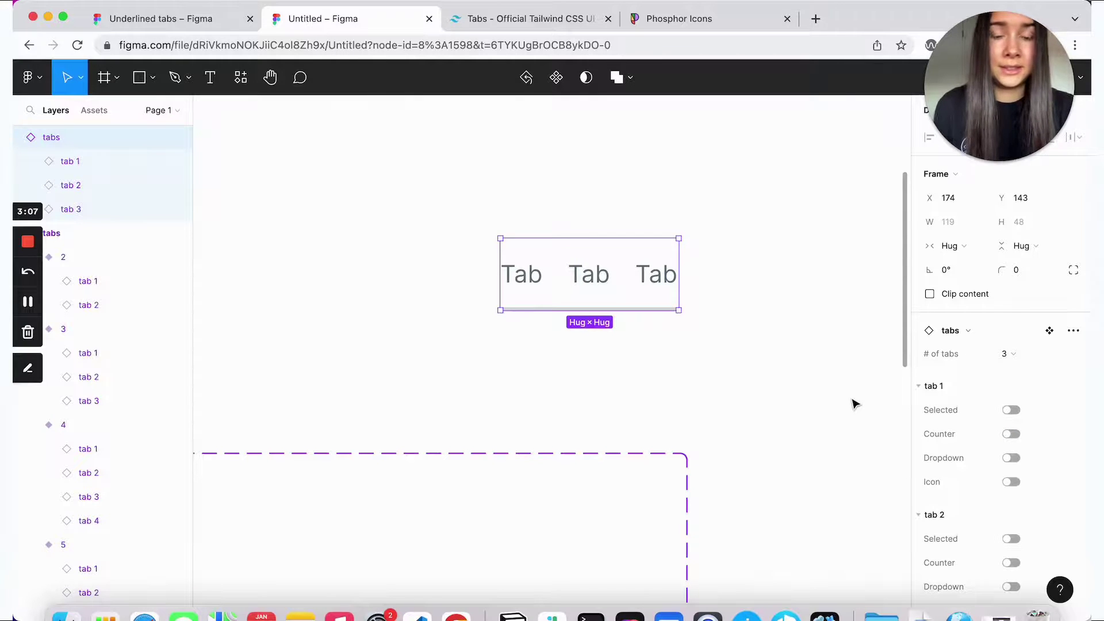
click(854, 404)
scroll(855, 404, down, 5)
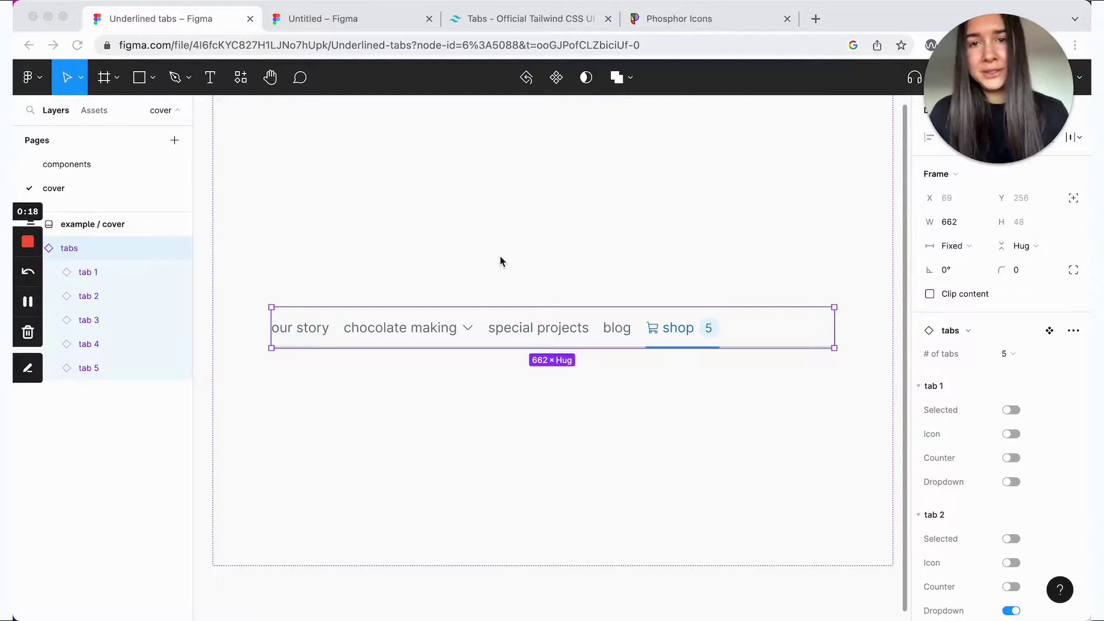
Step: Switch to the Untitled file and paste the copied five-tab example below the tabs component set
click(374, 22)
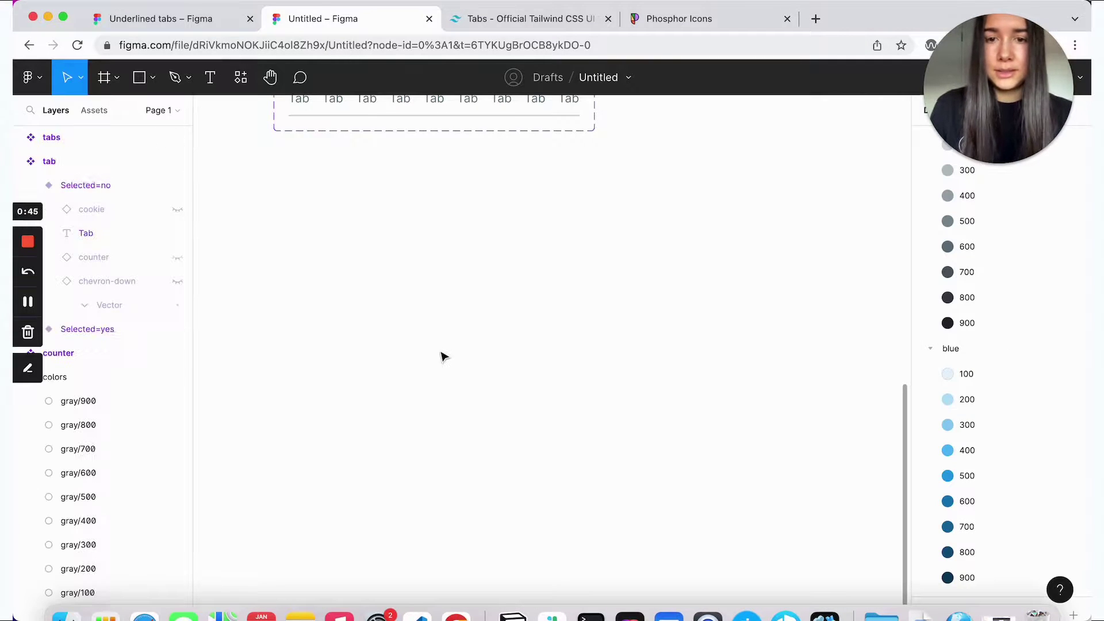
key(ctrl+v)
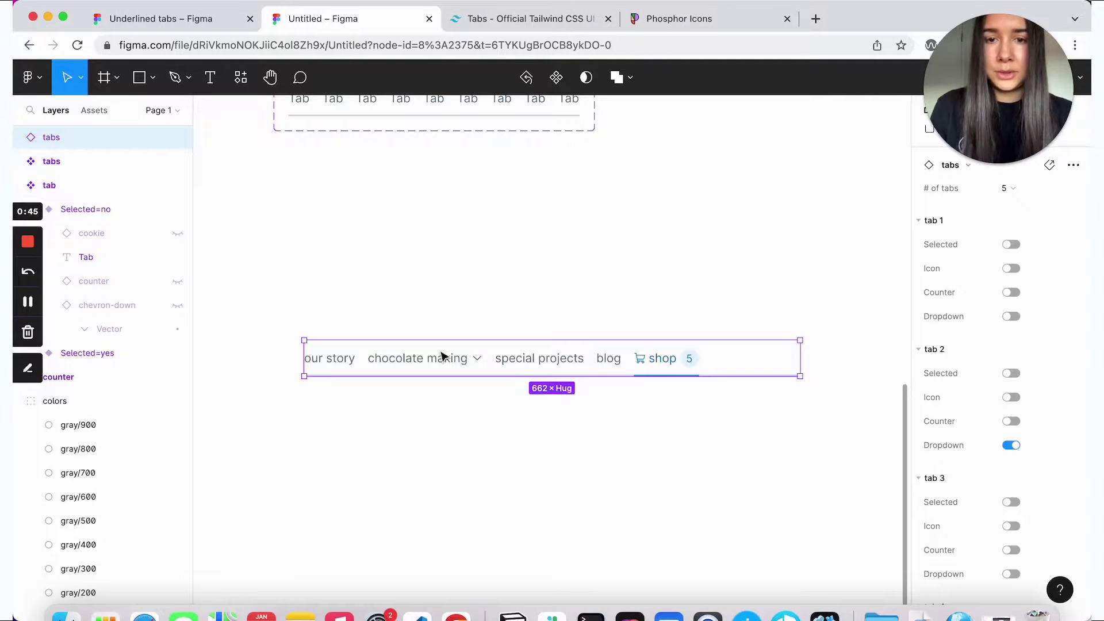
Step: Find the tabs component, place an instance above the pasted example and set its # of tabs to 5
click(241, 78)
click(262, 110)
click(312, 154)
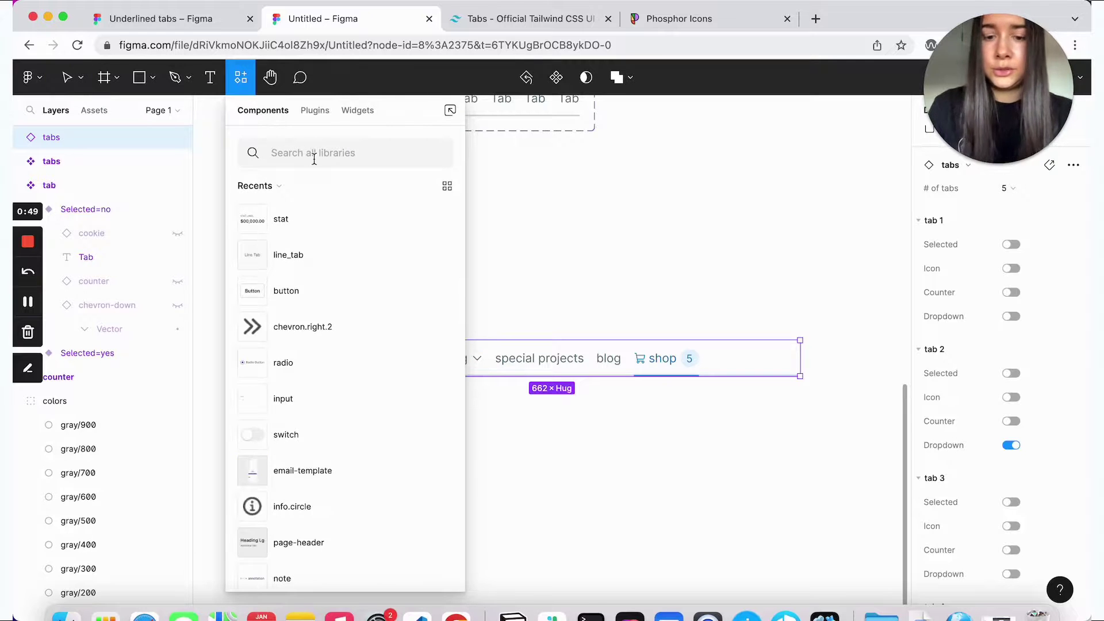
text(tabs)
drag(253, 217, 338, 258)
scroll(1053, 314, up, 3)
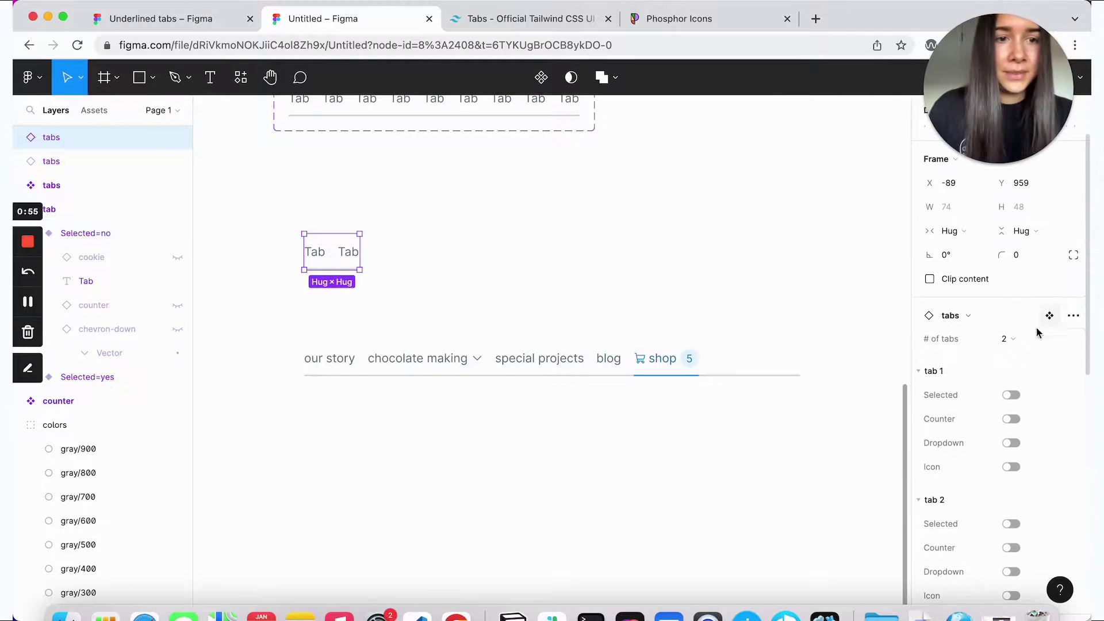
click(1028, 343)
click(1030, 393)
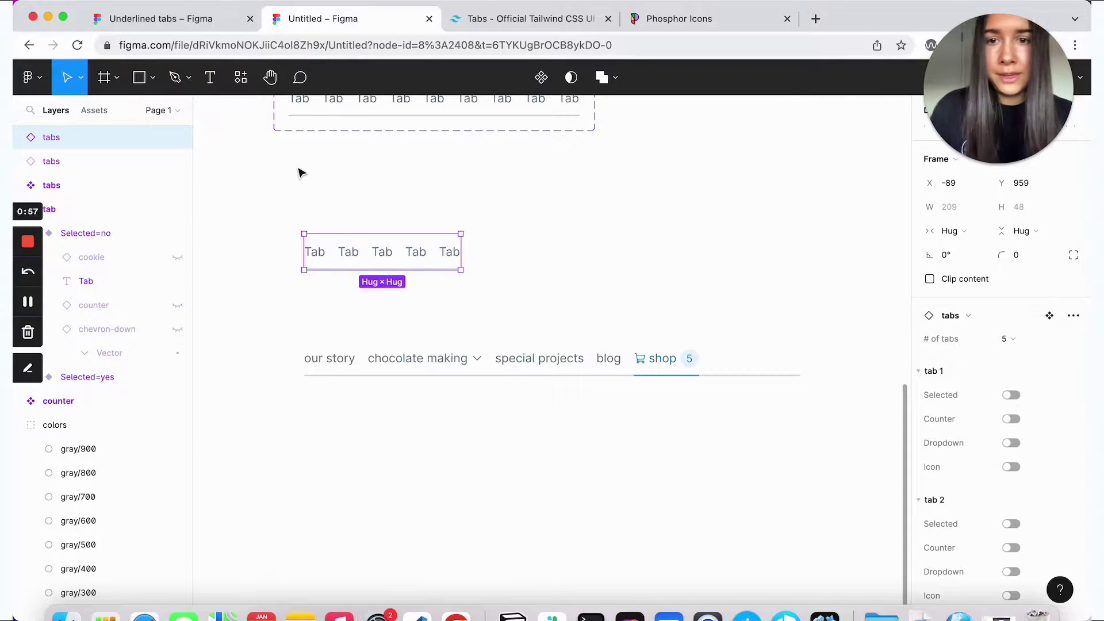
Step: Label the new instance's first two tabs "our story" and "chocolate making"
double_click(326, 258)
double_click(323, 257)
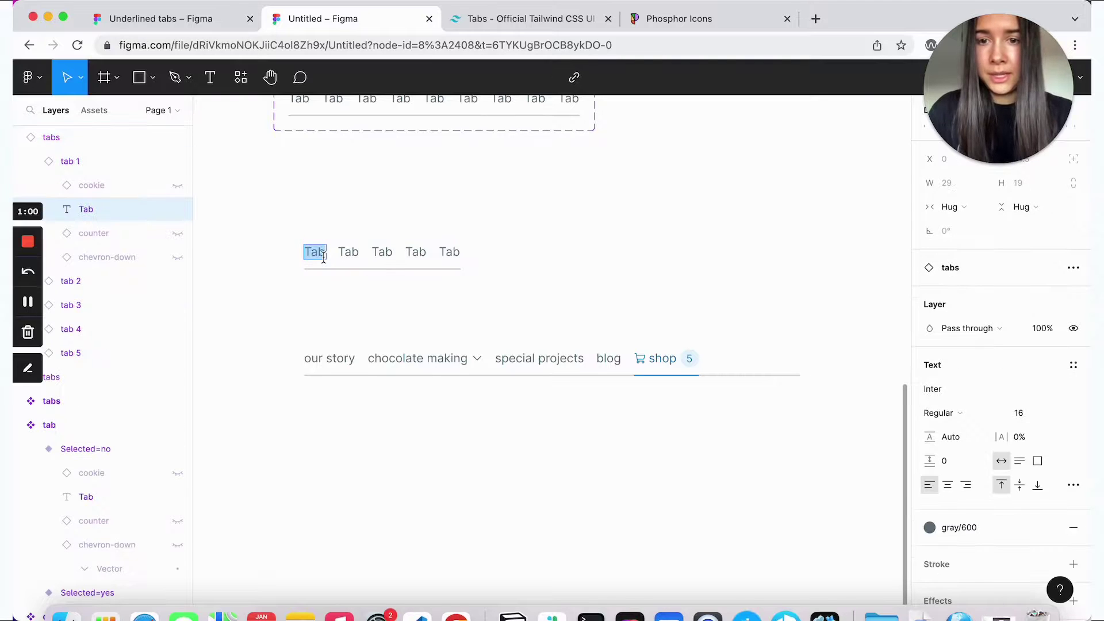
text(our sto)
text(ry)
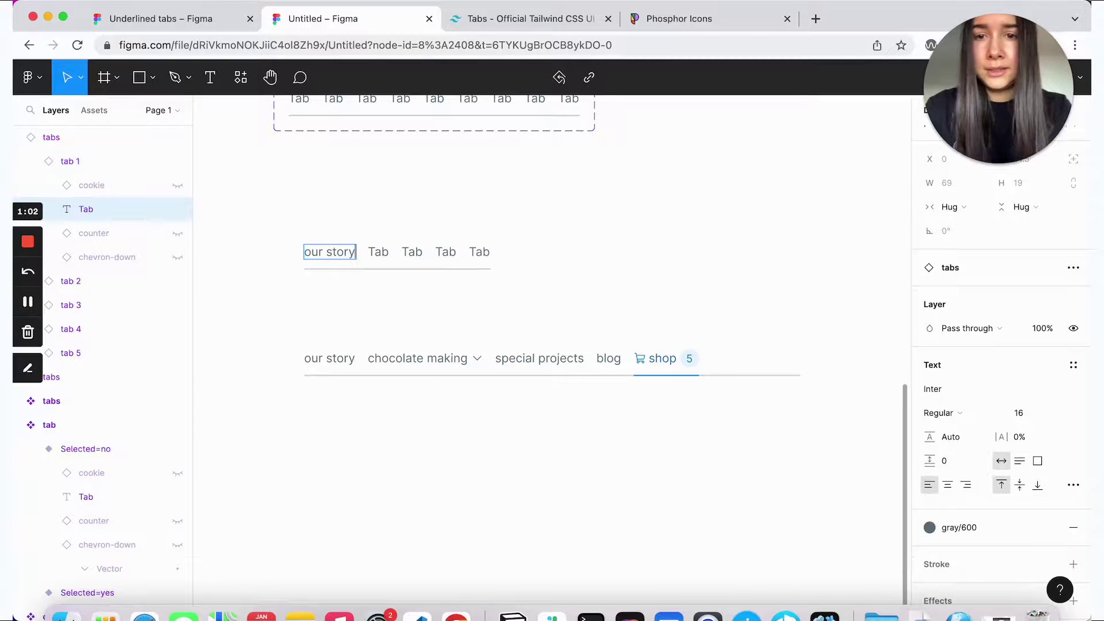
double_click(375, 252)
text(chocolate making)
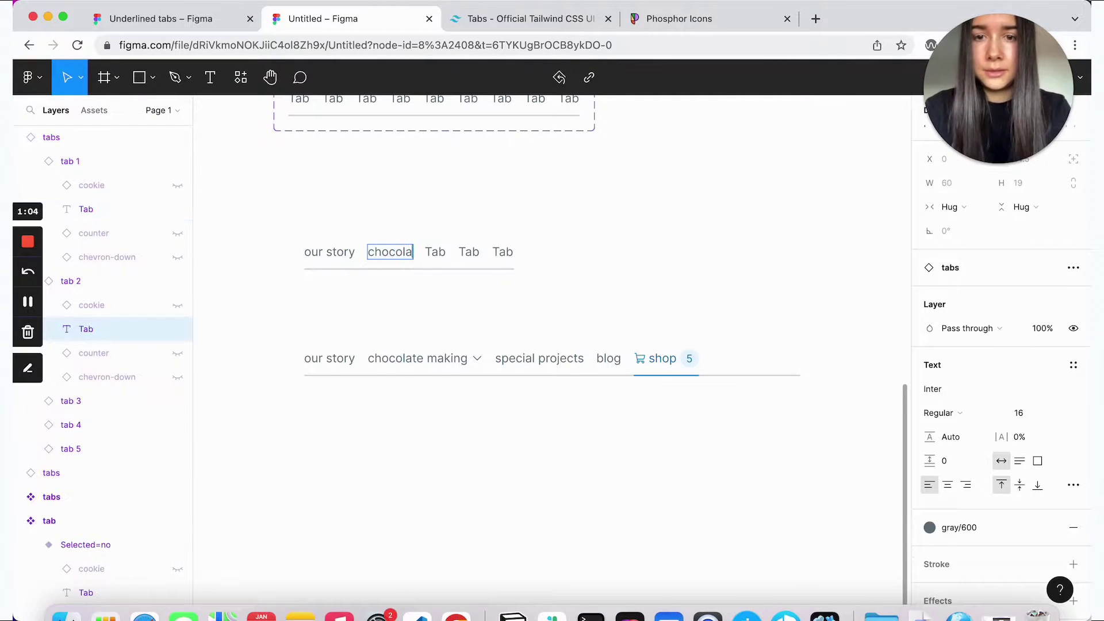
Step: Label the remaining three tabs "special projects", "blog" and "shop"
click(501, 255)
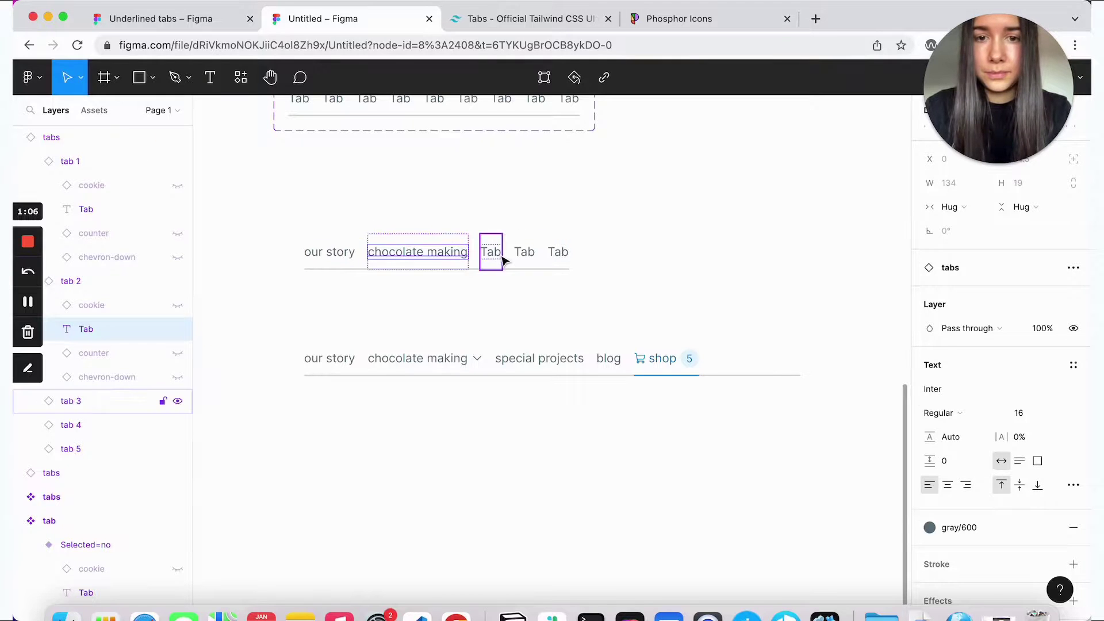
double_click(501, 254)
text(specia)
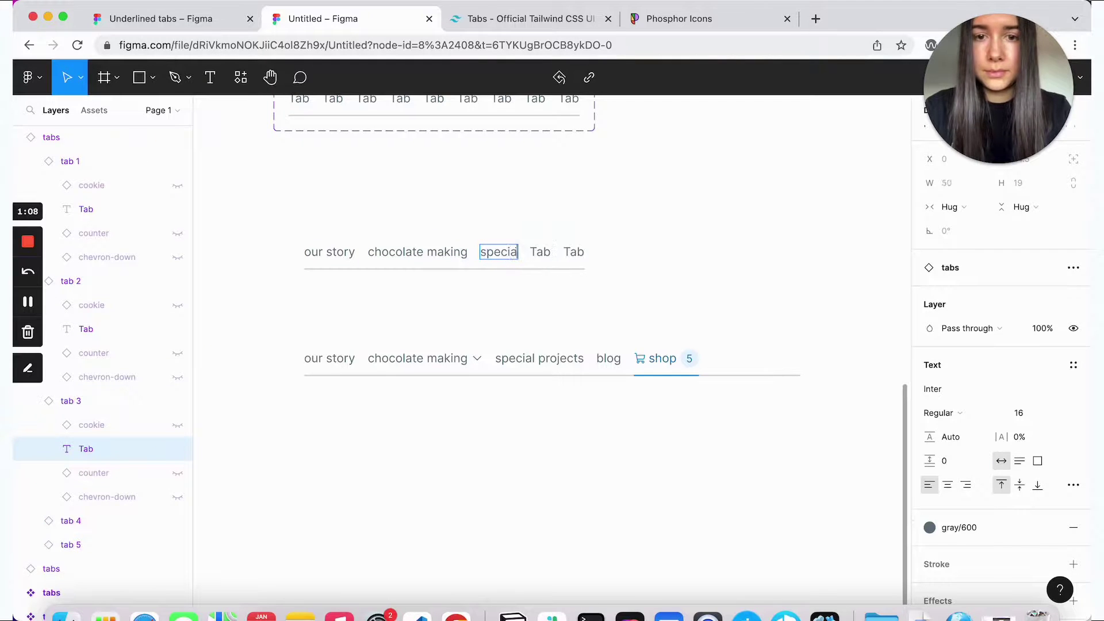
text(l projects)
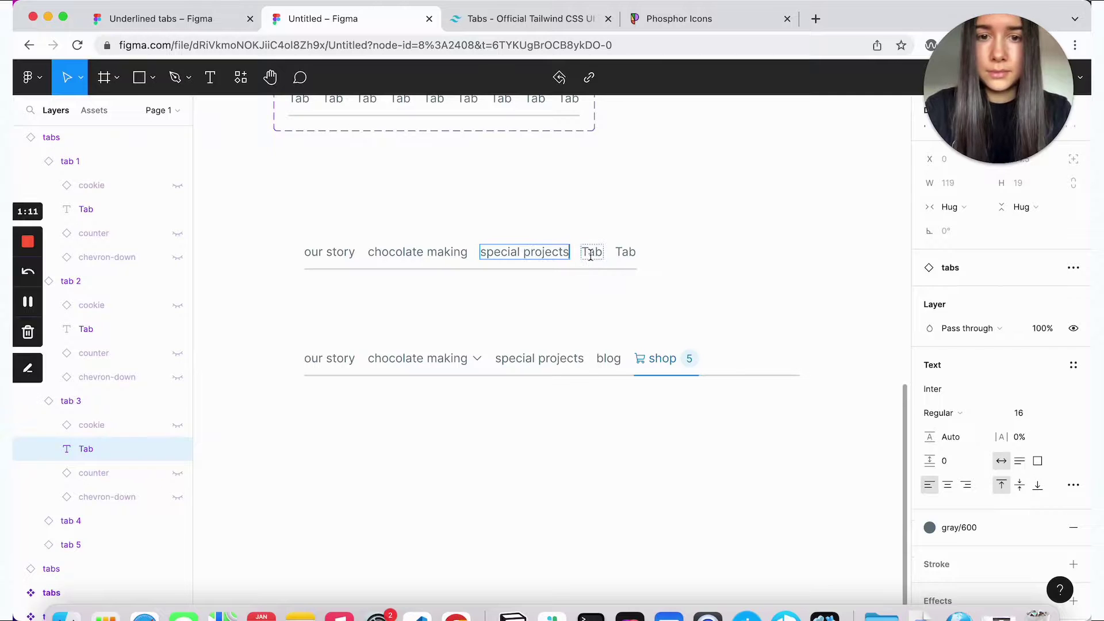
double_click(590, 253)
text(blog)
double_click(624, 253)
text(shop)
key(Escape)
key(Escape)
Step: Turn on Dropdown for tab 2 and Selected, Counter and Icon for tab 5 of the new instance
scroll(1015, 435, down, 5)
click(1012, 429)
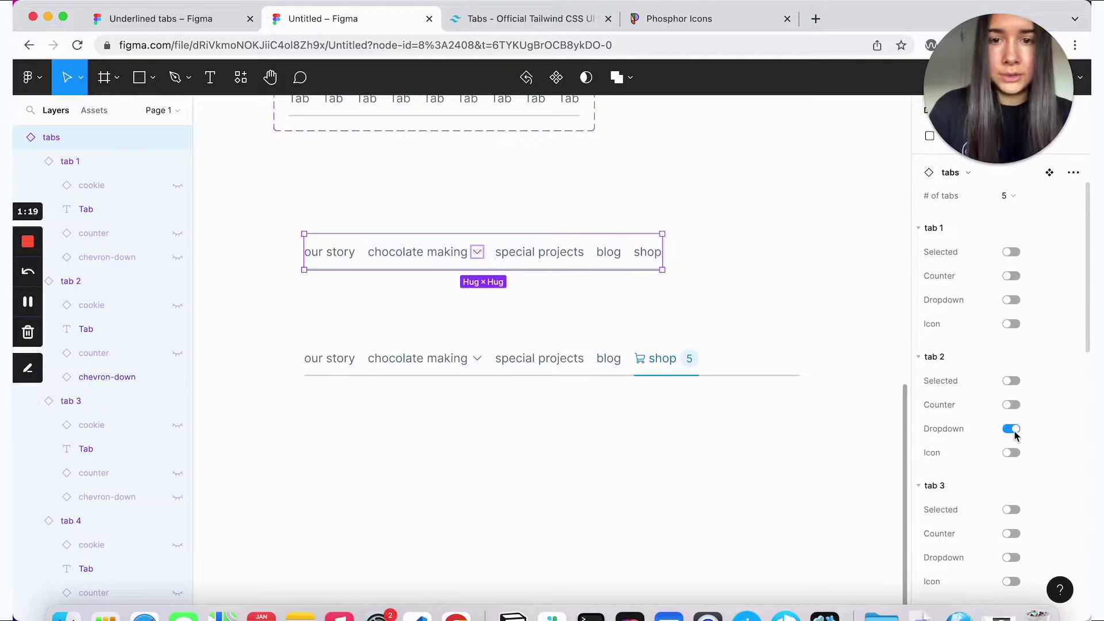
scroll(1018, 461, down, 5)
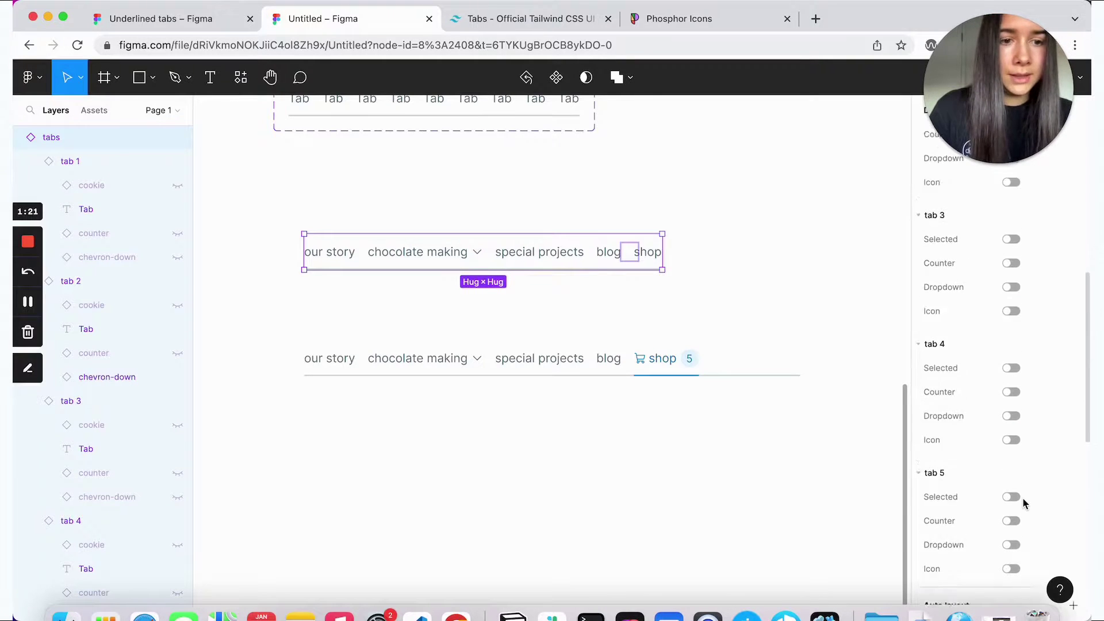
scroll(1023, 498, down, 1)
click(1009, 431)
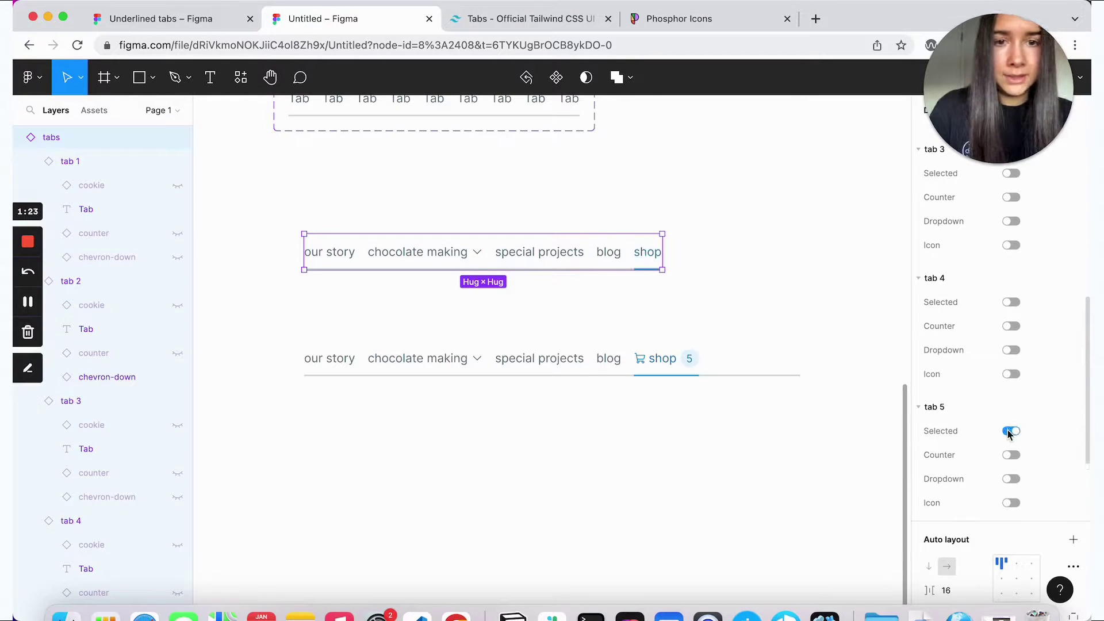
click(1012, 455)
click(1012, 504)
Step: Change the shop tab's counter number to 5
super+click(689, 252)
double_click(689, 252)
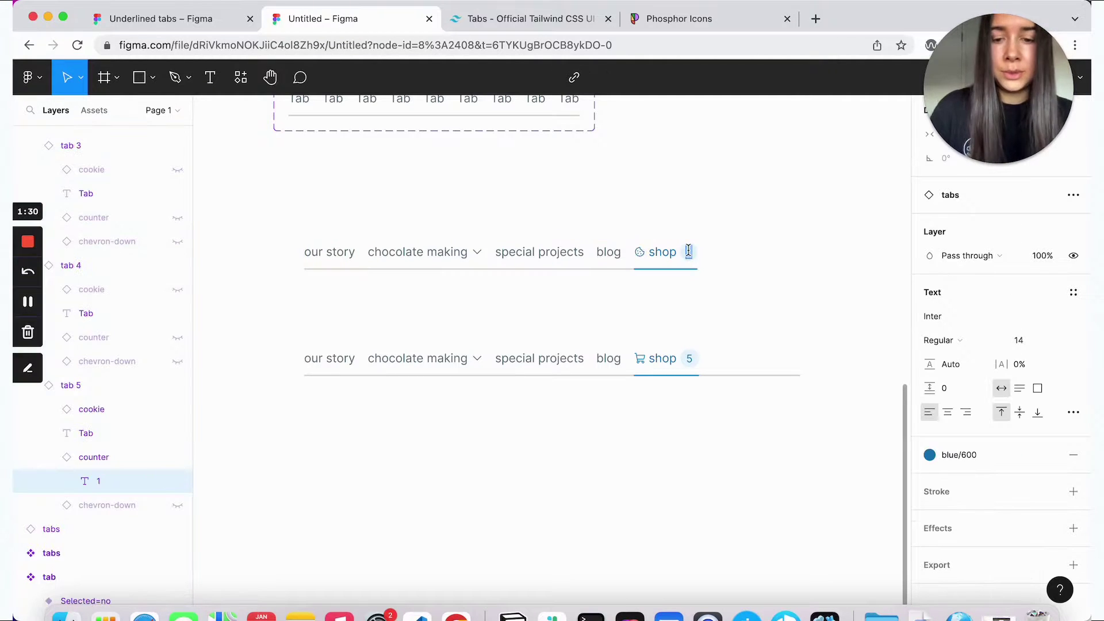
text(5)
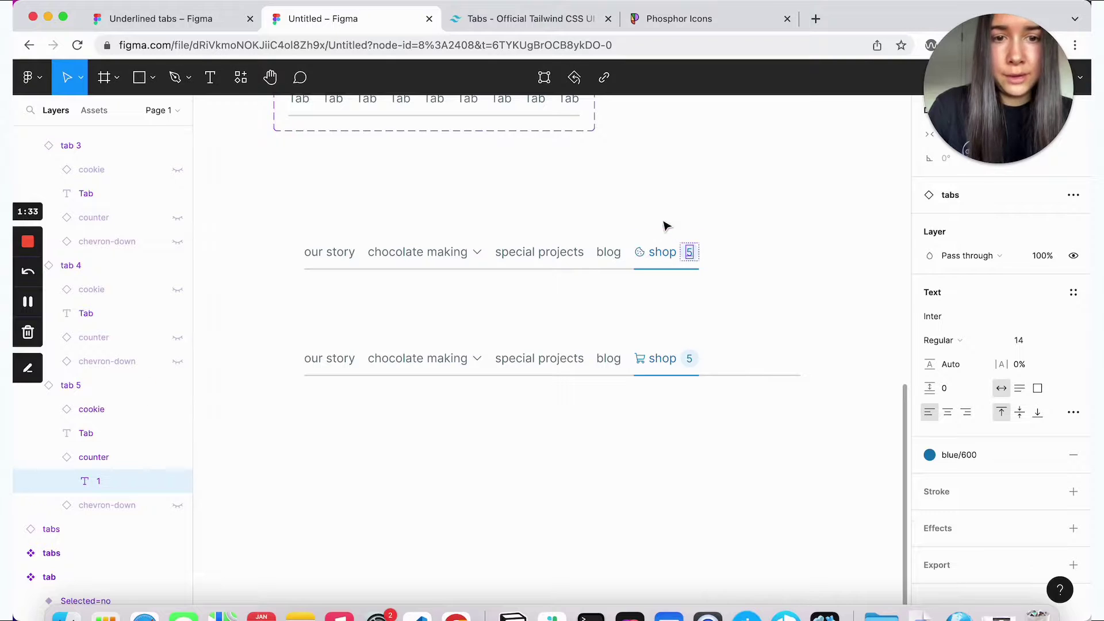
click(664, 225)
Step: Swap the shop tab's cookie icon for the shopping-cart icon
click(666, 252)
click(662, 254)
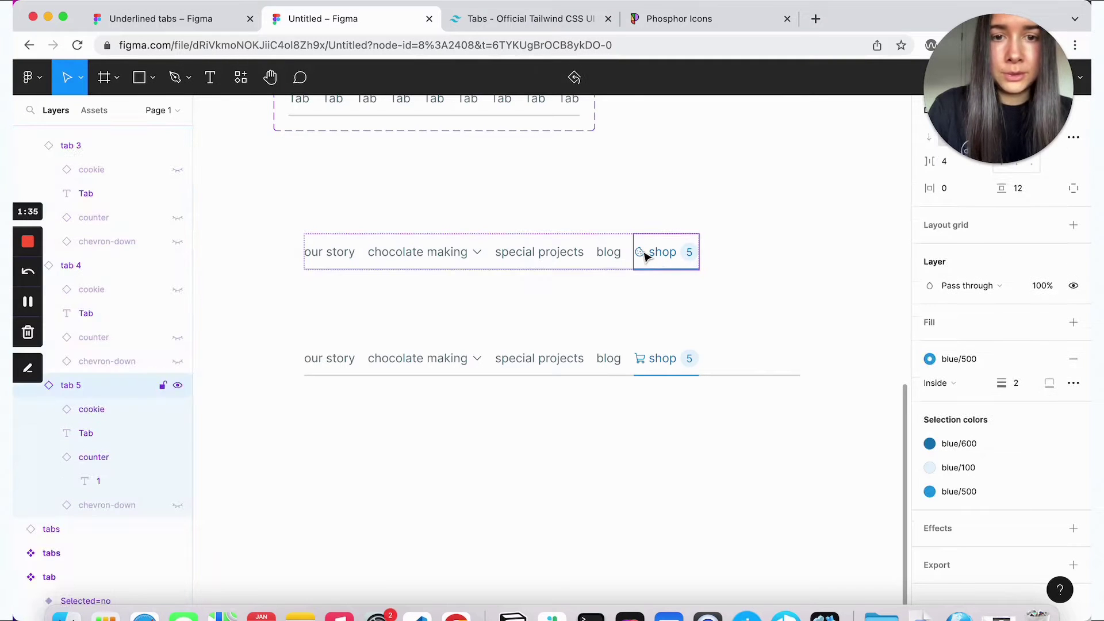
click(644, 255)
scroll(976, 272, up, 4)
click(978, 306)
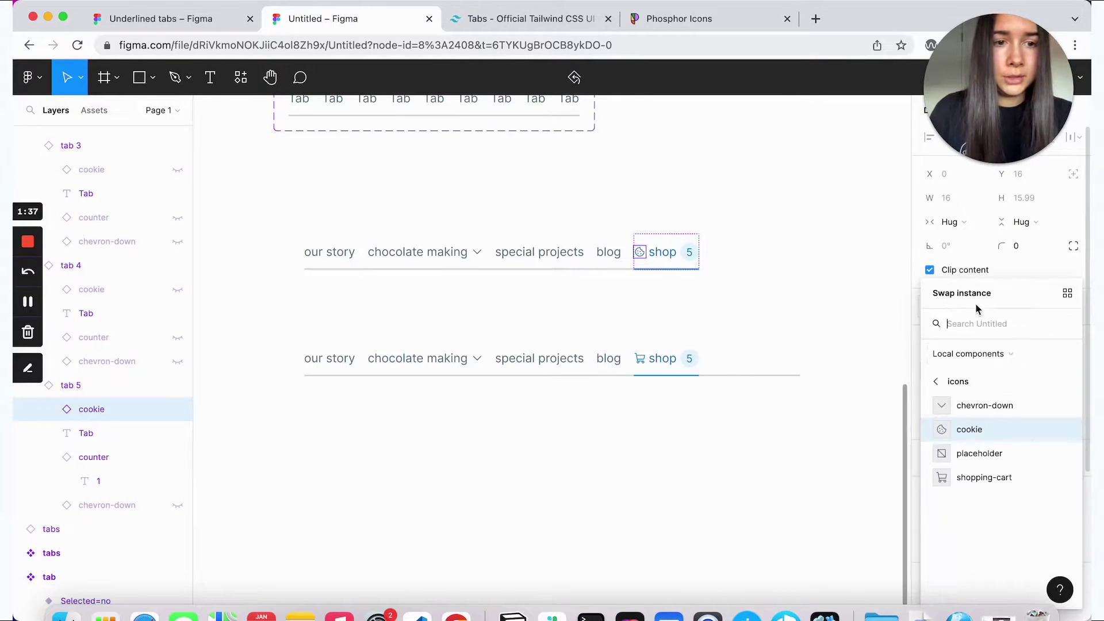
click(1007, 478)
click(812, 288)
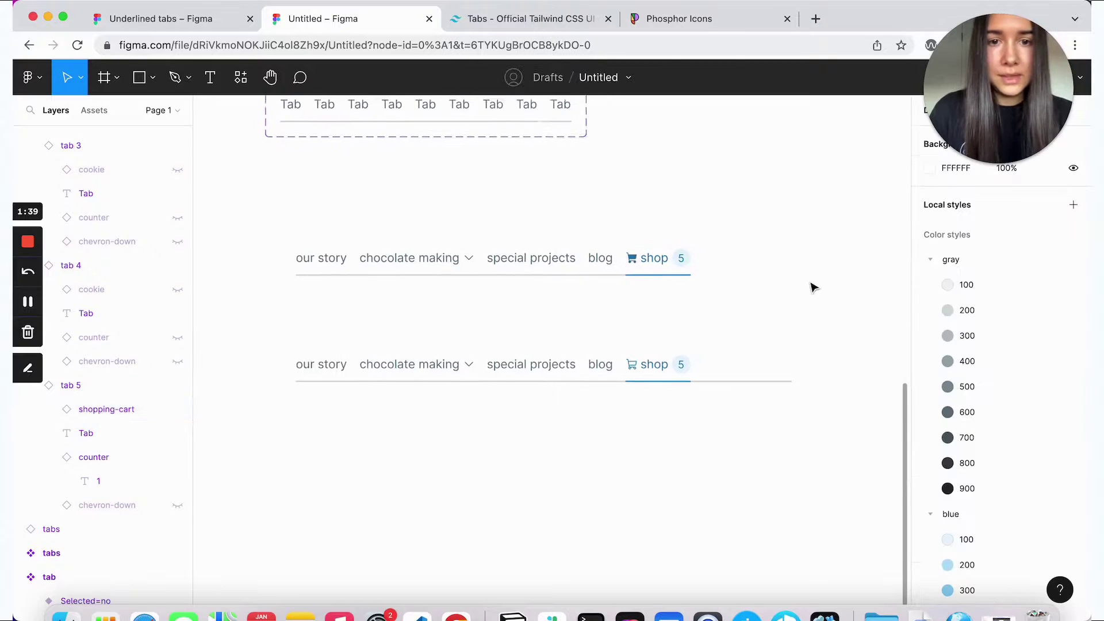
scroll(813, 287, right, 2)
scroll(813, 287, up, 2)
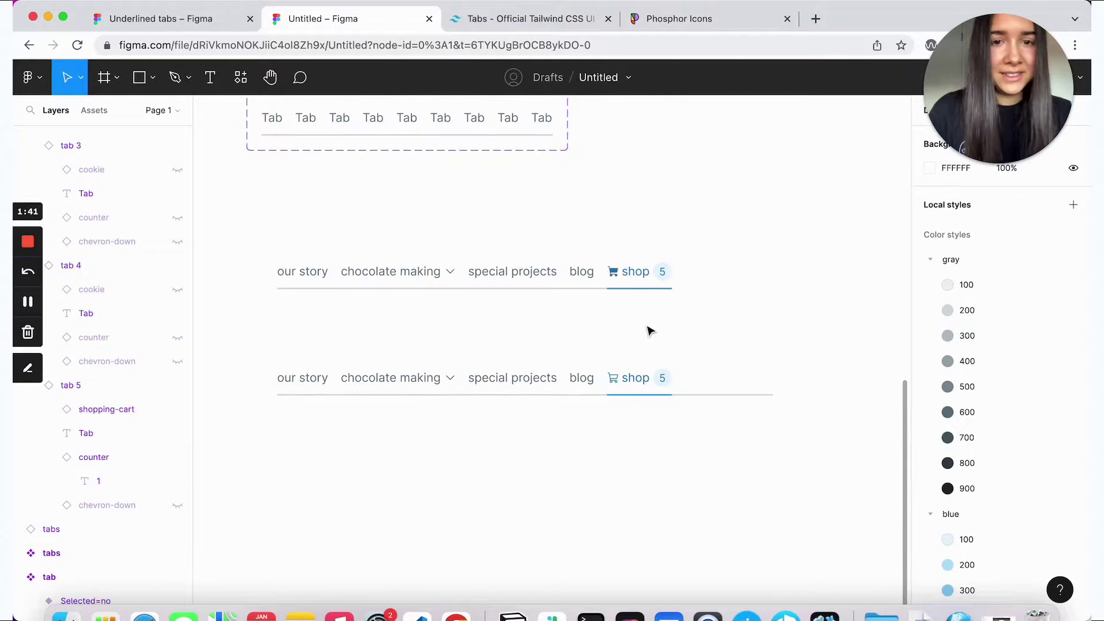
scroll(647, 330, up, 2)
scroll(647, 330, right, 1)
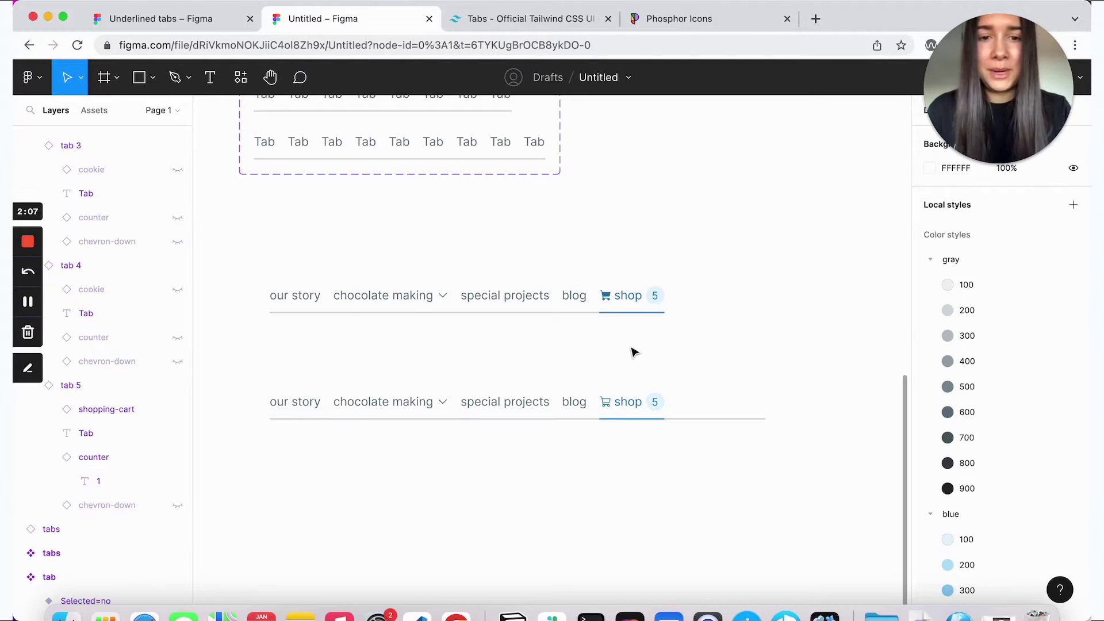
Step: Remove the blue/600 fill from the basket and both wheel vectors of the shop tab's cart icon
scroll(634, 353, up, 1)
scroll(634, 352, up, 5)
scroll(633, 352, down, 2)
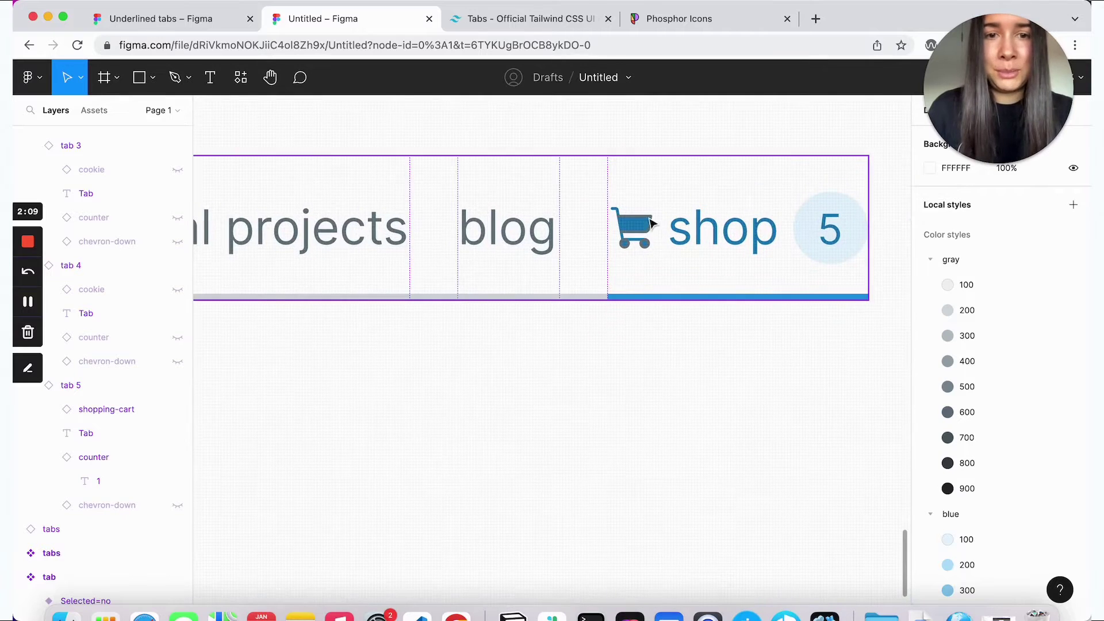
click(641, 229)
double_click(640, 228)
double_click(640, 228)
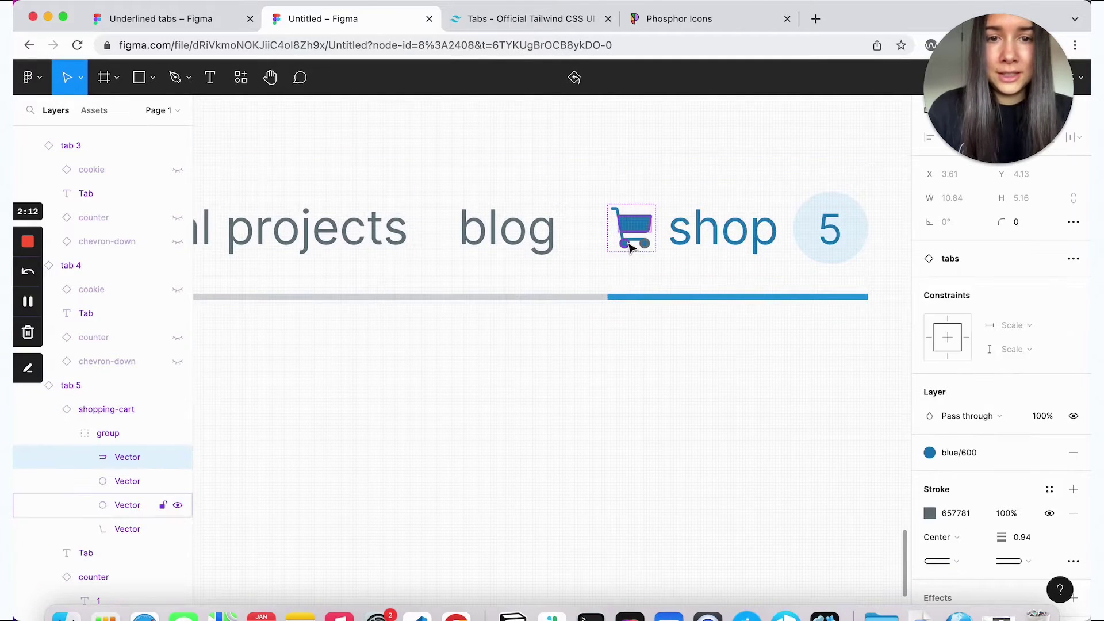
shift+click(631, 246)
shift+click(645, 248)
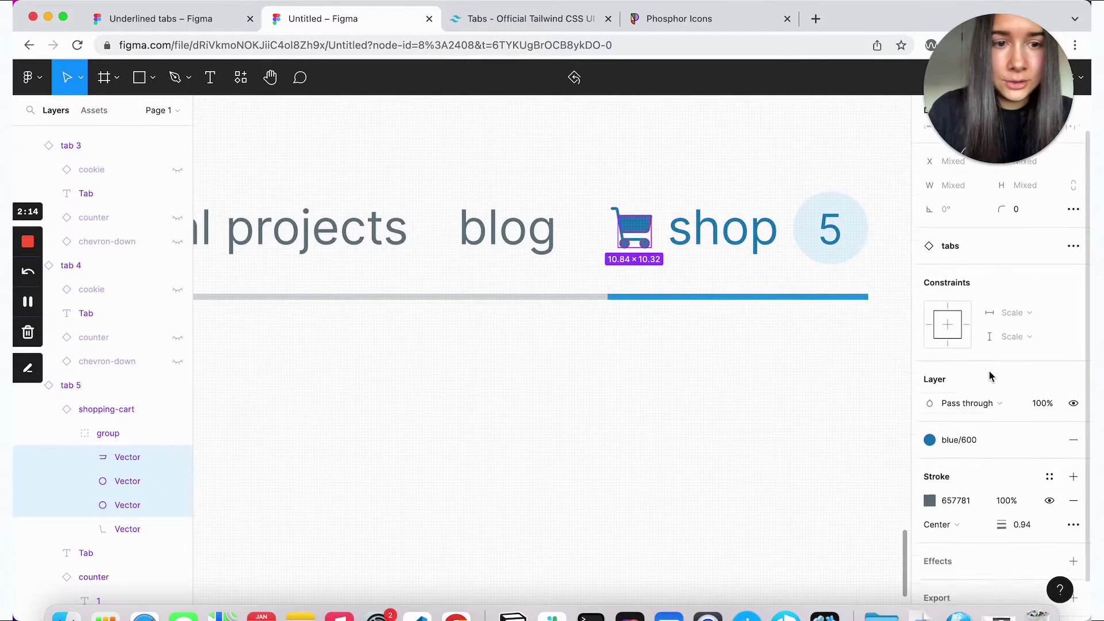
scroll(978, 391, down, 1)
click(1073, 407)
click(769, 338)
Step: Replace the gray/600 color in the cart icon's group with the blue/600 style
click(634, 239)
double_click(633, 238)
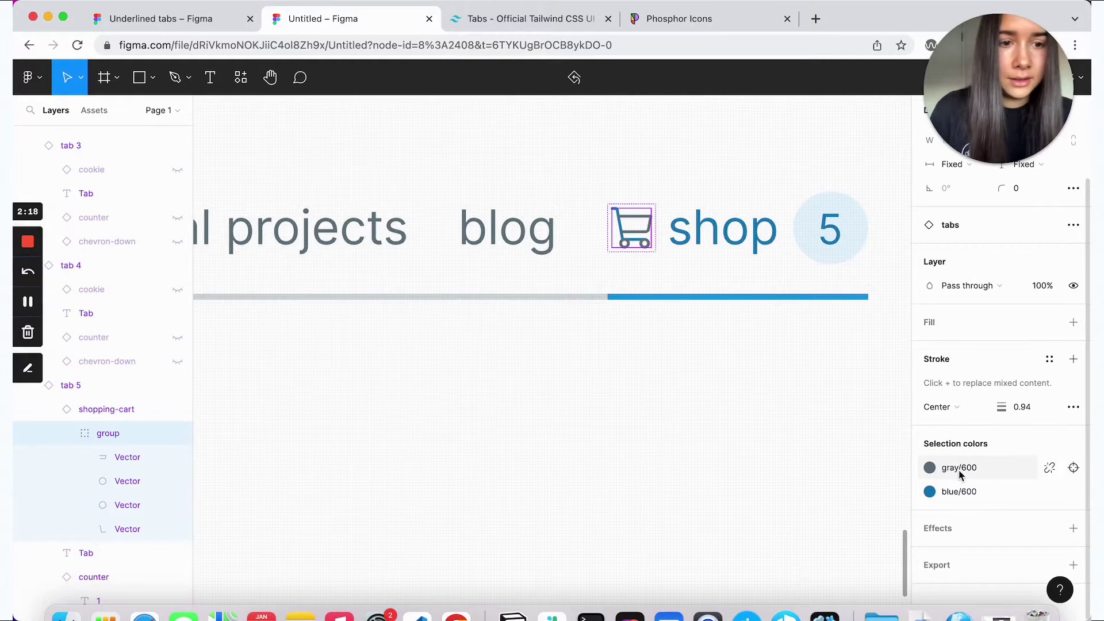
click(930, 467)
click(891, 568)
click(756, 381)
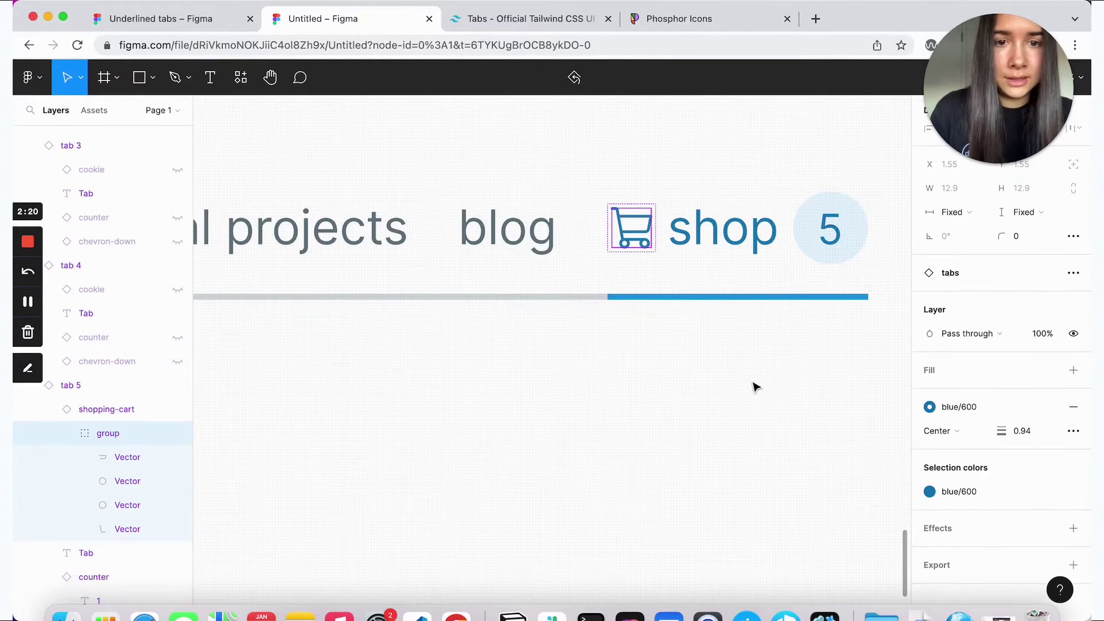